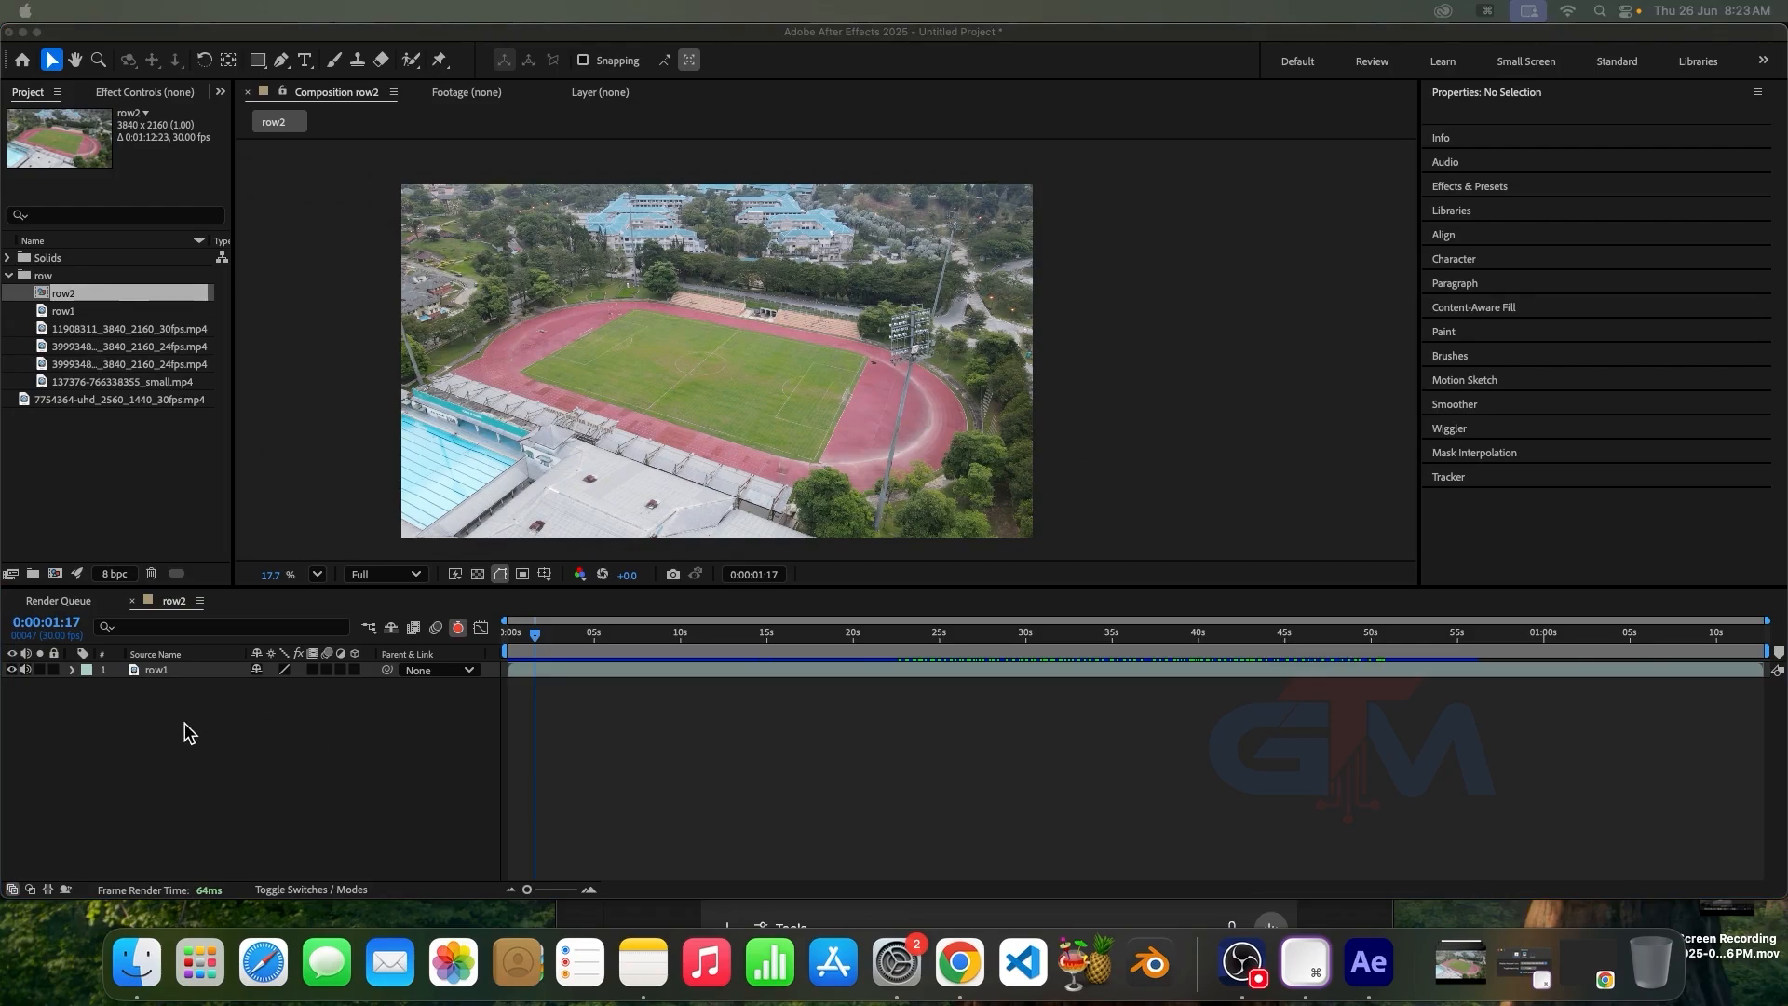
Select the row1 layer in the row2 composition and expand the Tracker controls
left_click(170, 669)
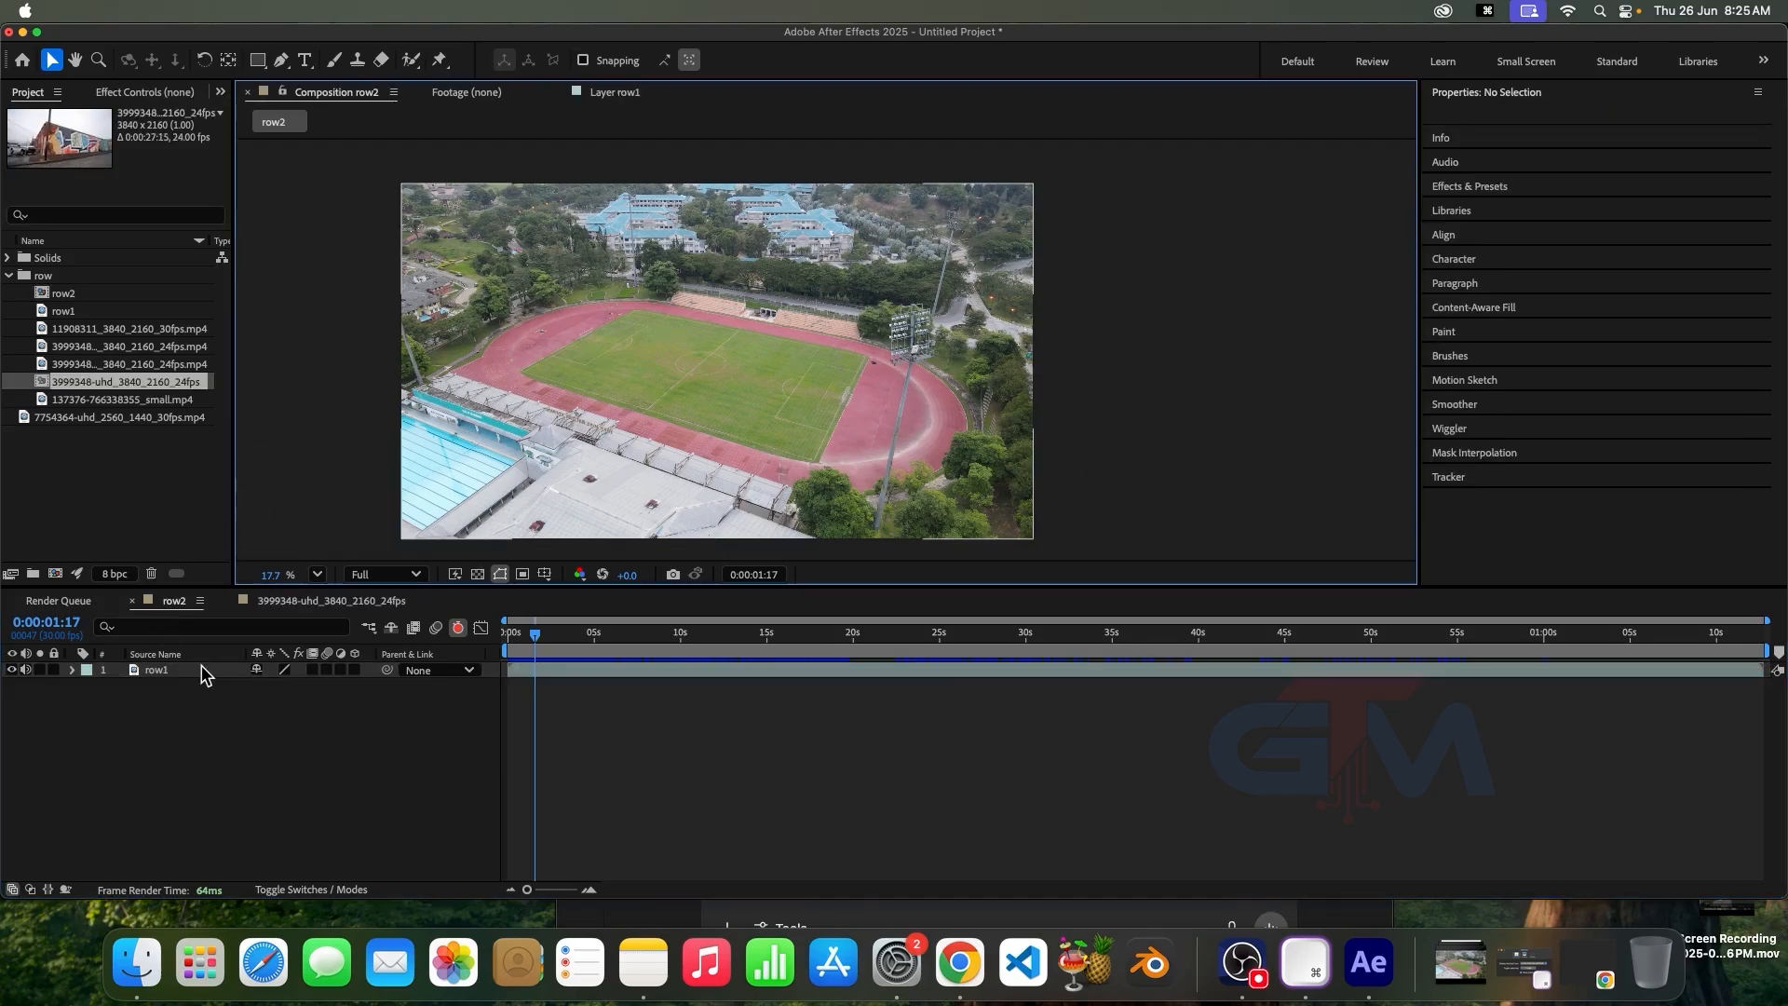
left_click(195, 669)
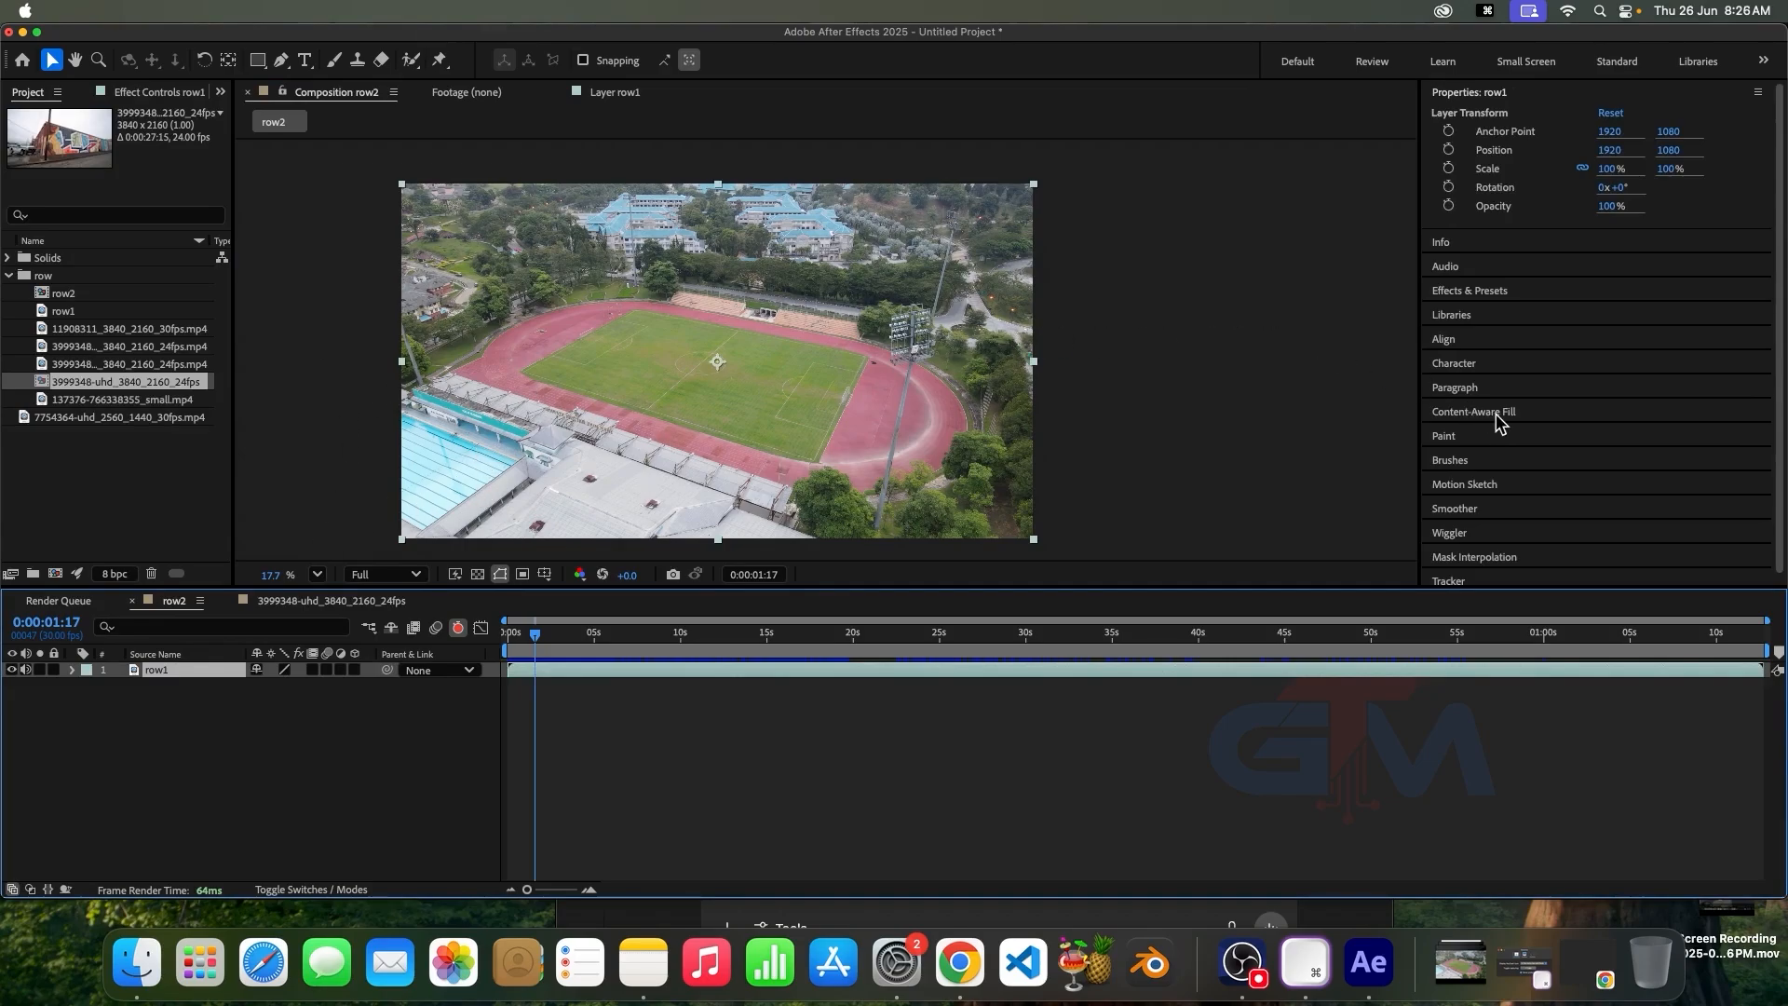
scroll(1496, 414, "down", 1)
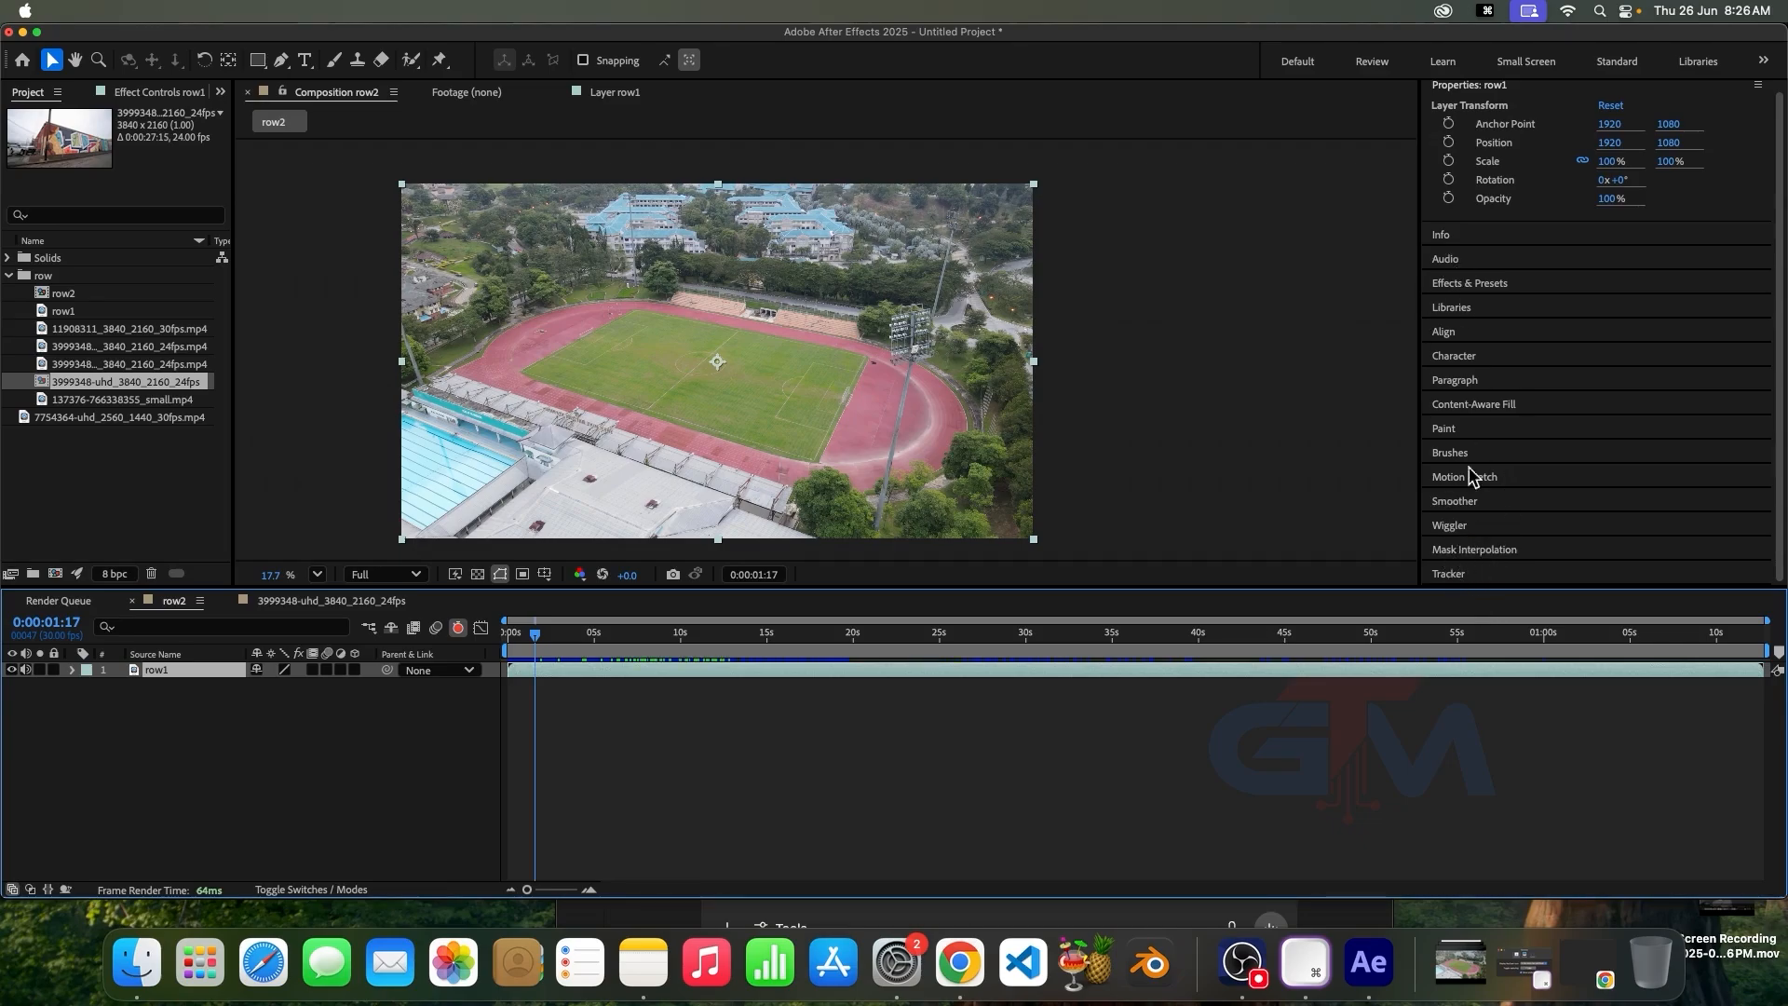
left_click(1472, 573)
scroll(1565, 404, "down", 2)
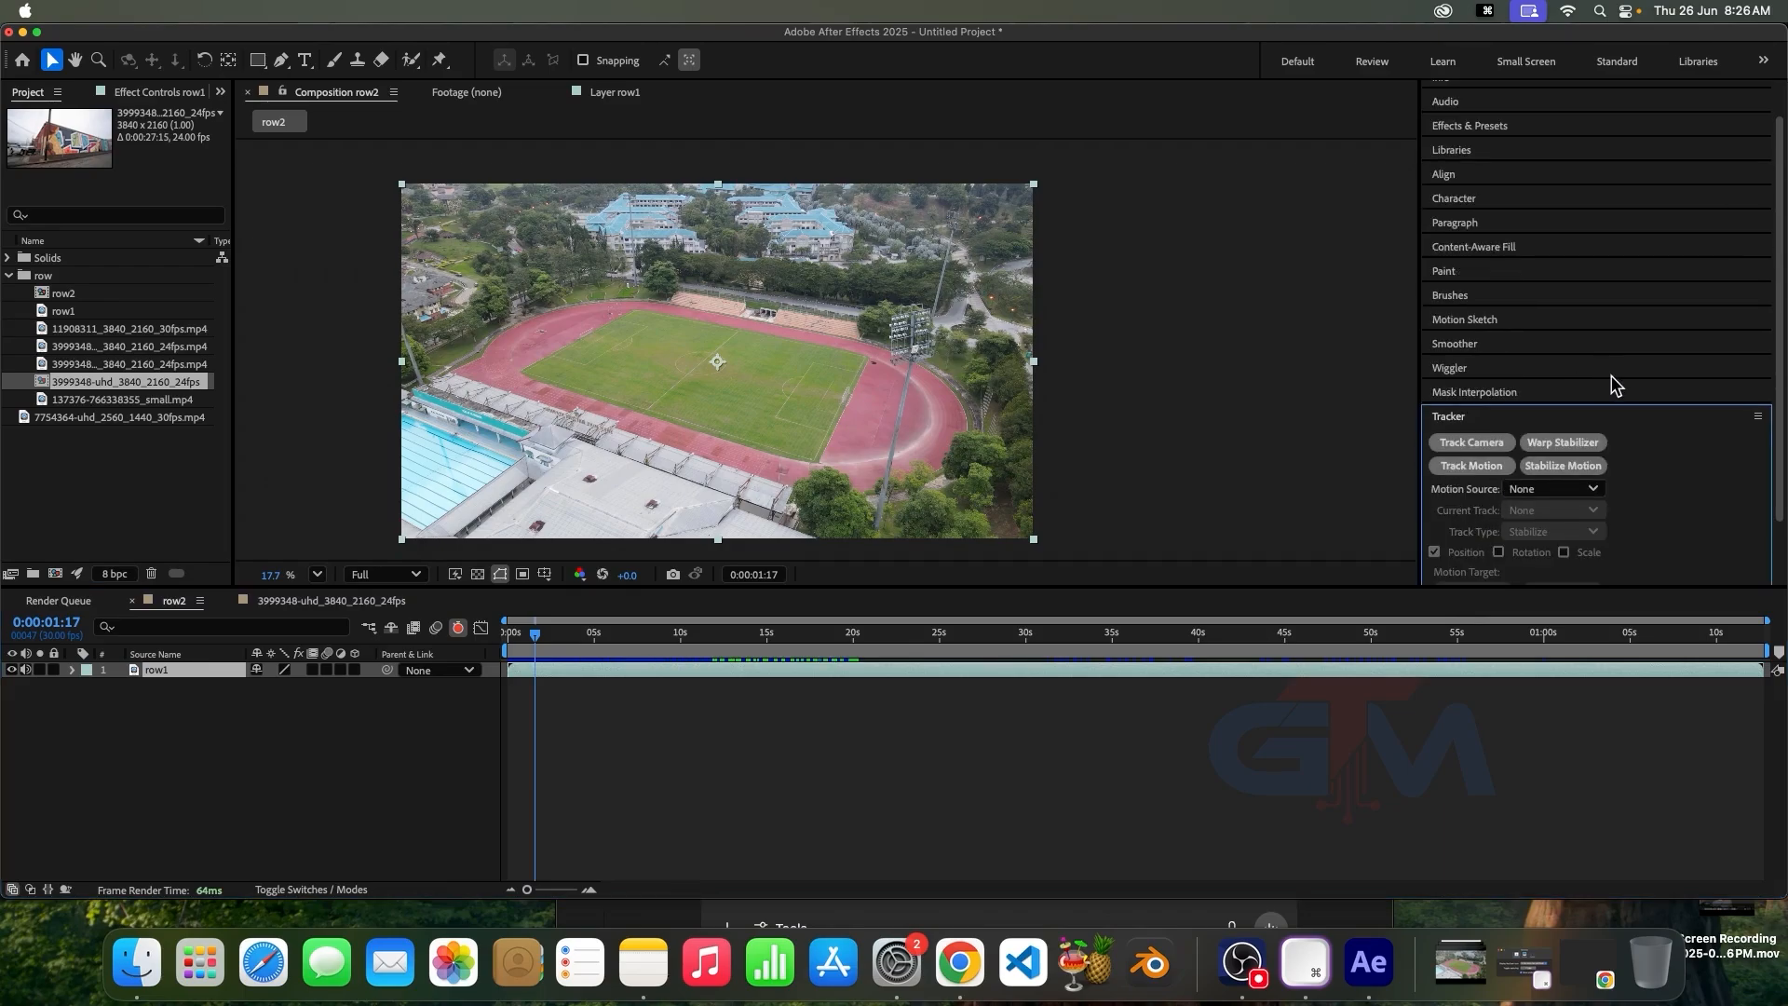
scroll(1611, 376, "down", 3)
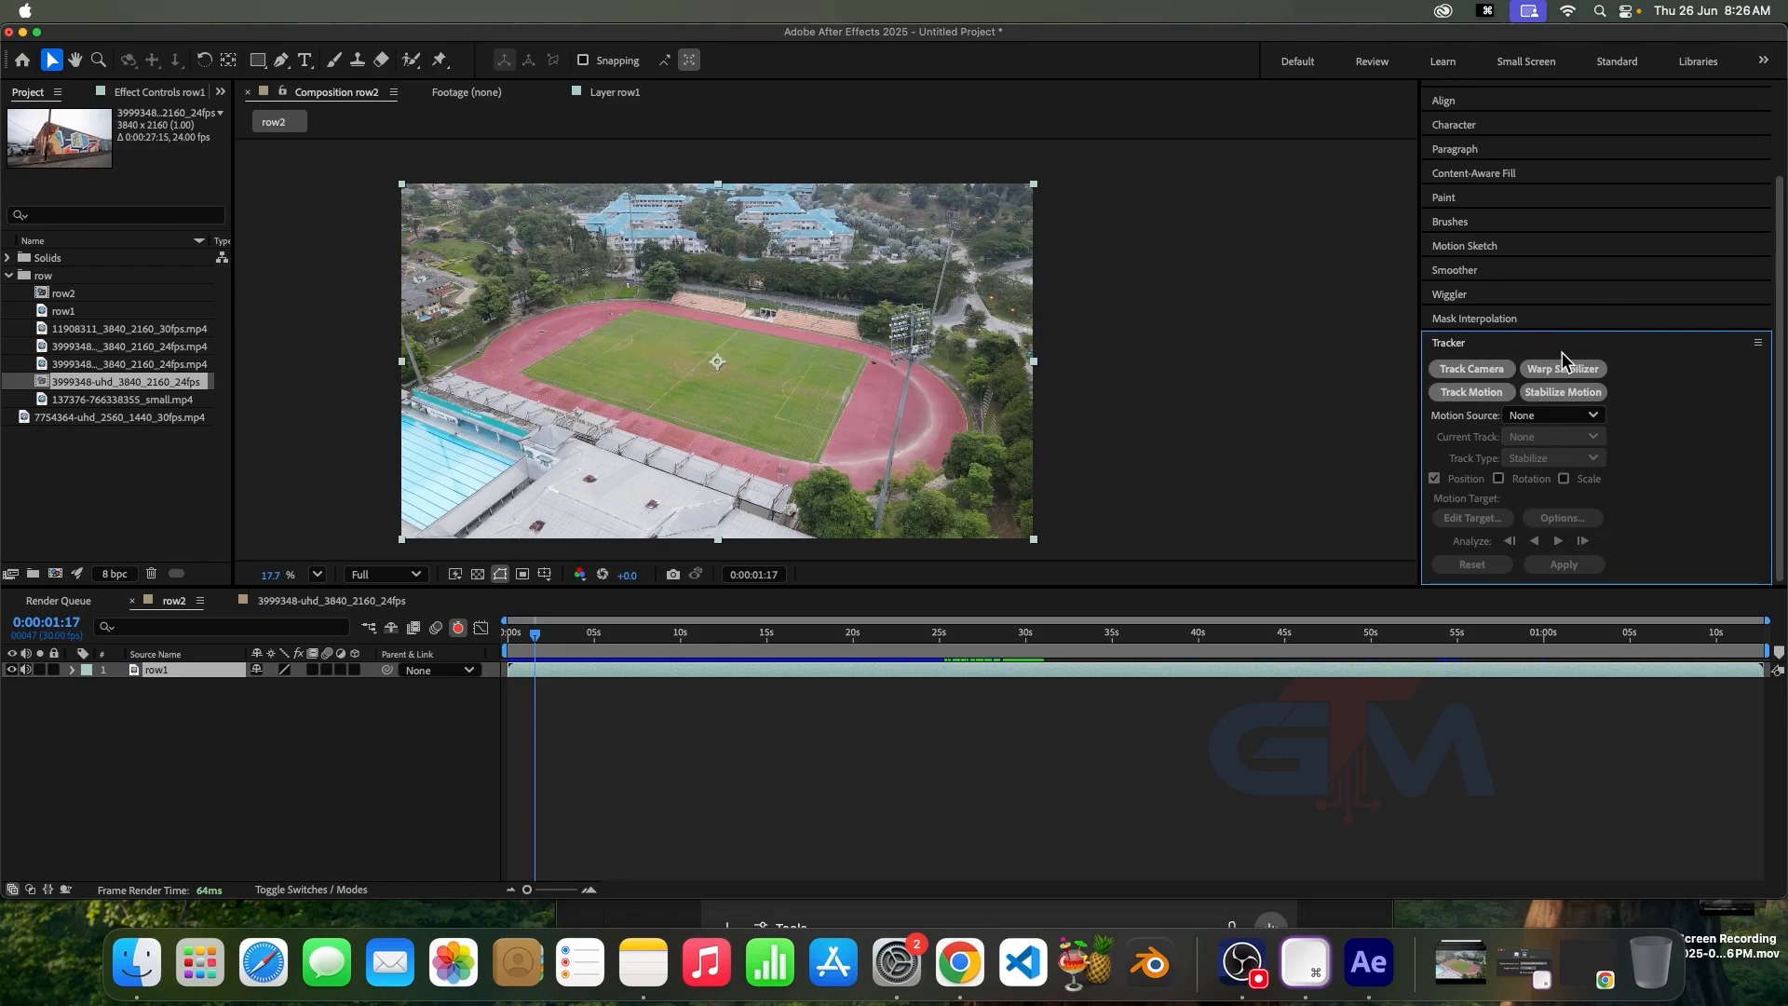
Bring up Effects & Presets, then hide the Tracker controls and show them again
key("super+5")
left_click(561, 10)
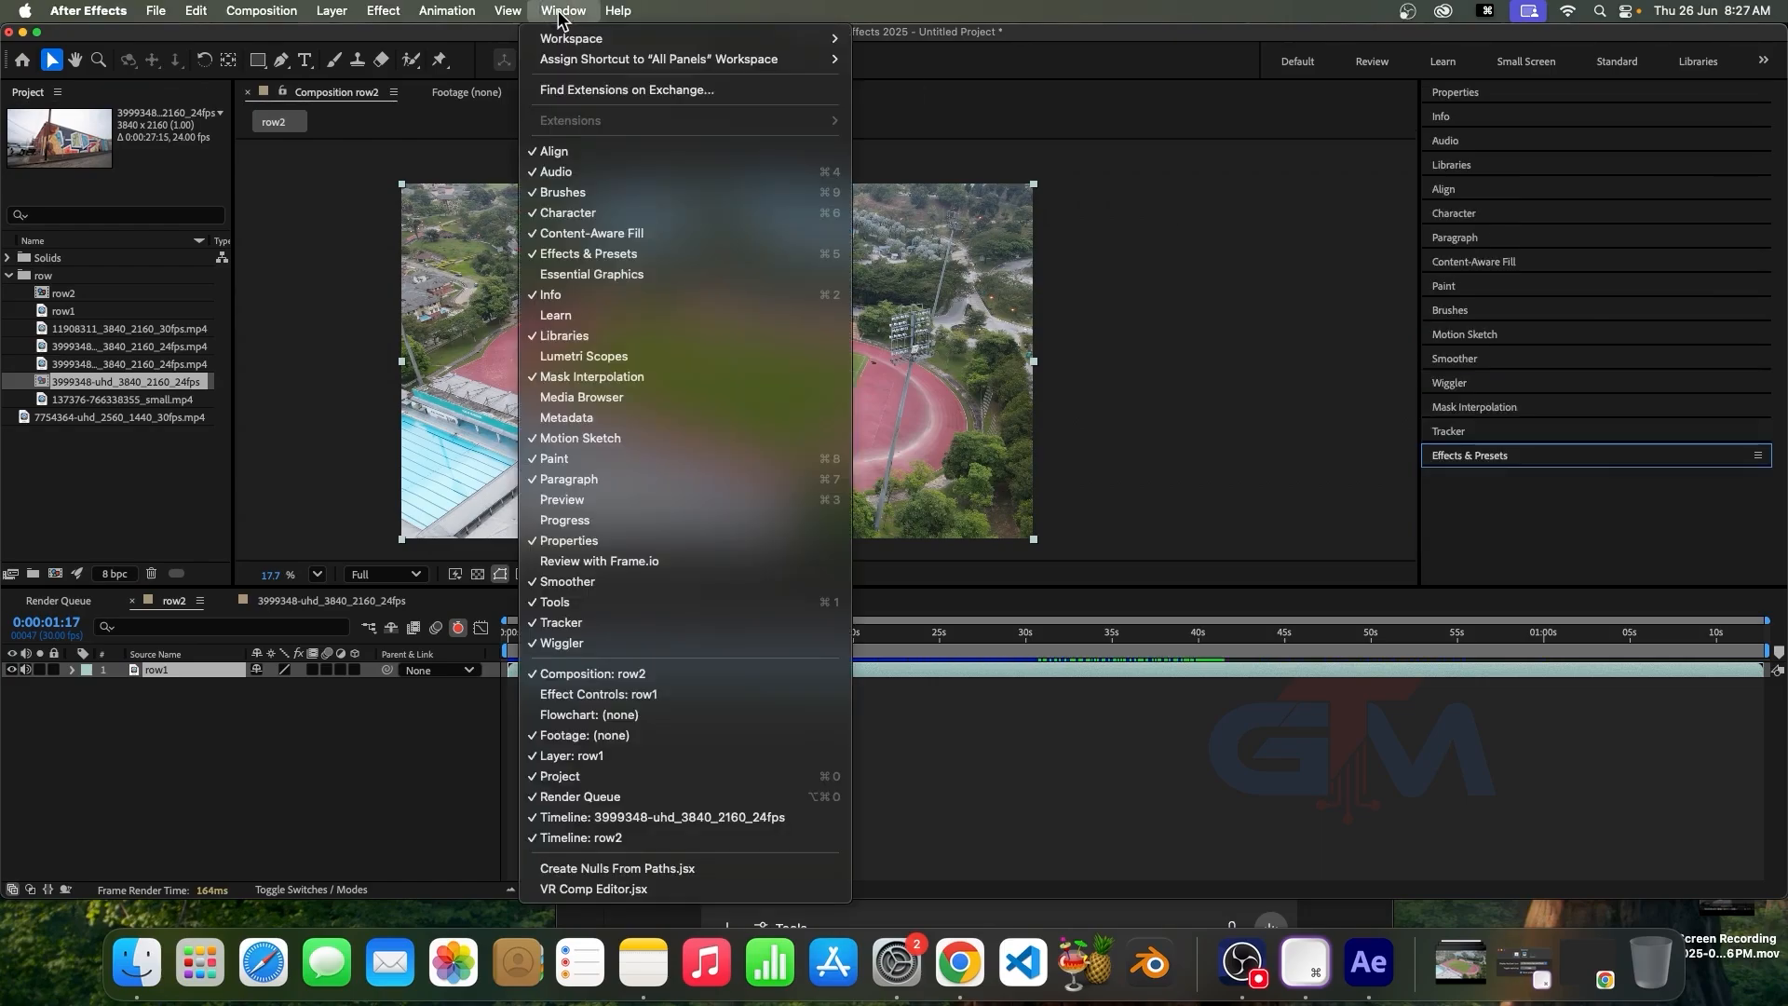
left_click(577, 623)
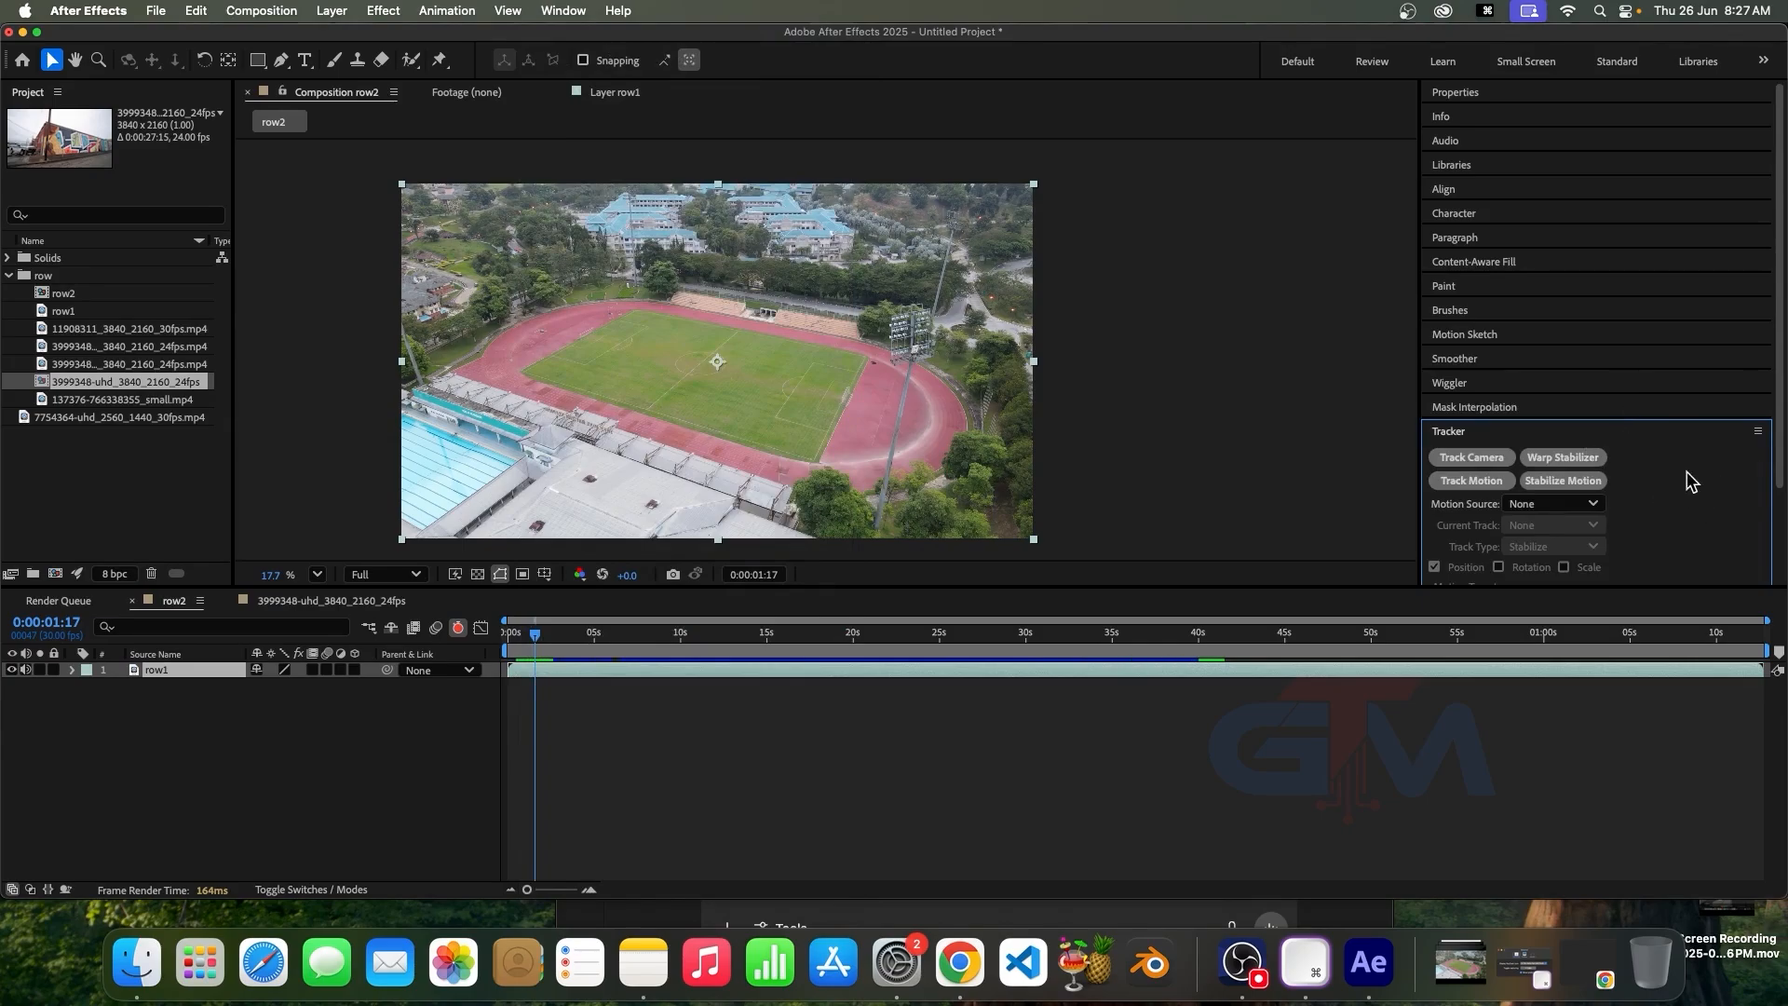
left_click(562, 11)
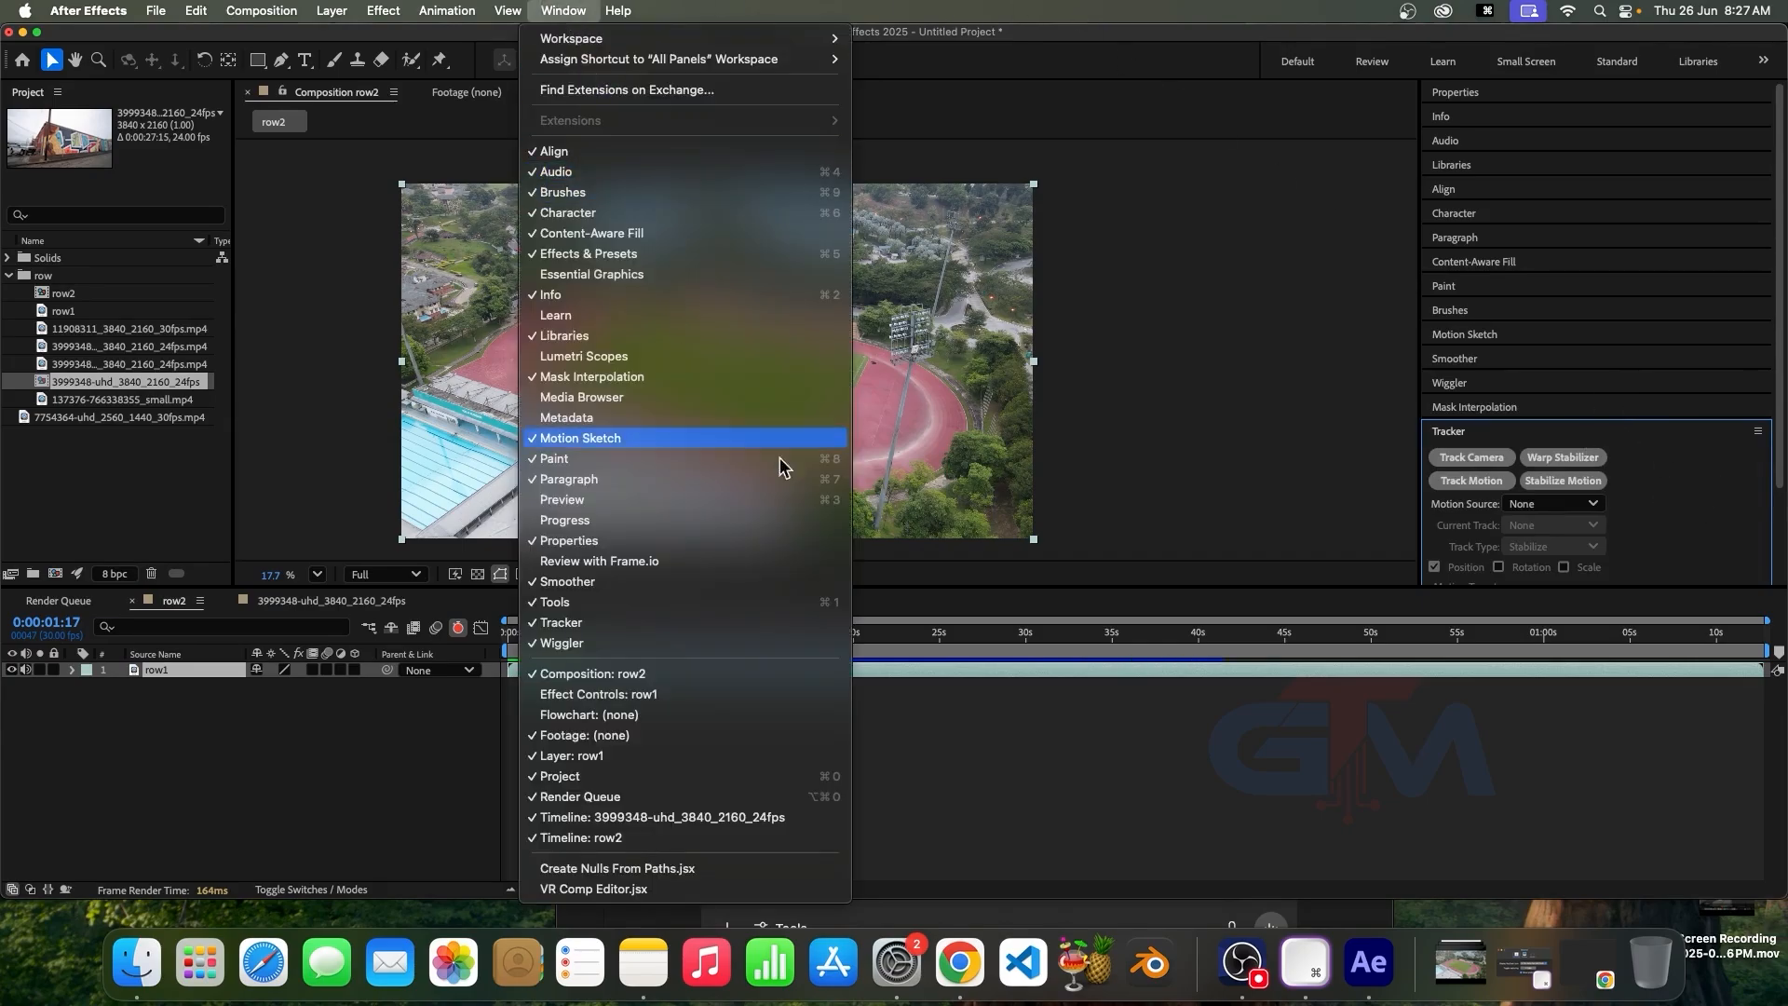
left_click(596, 622)
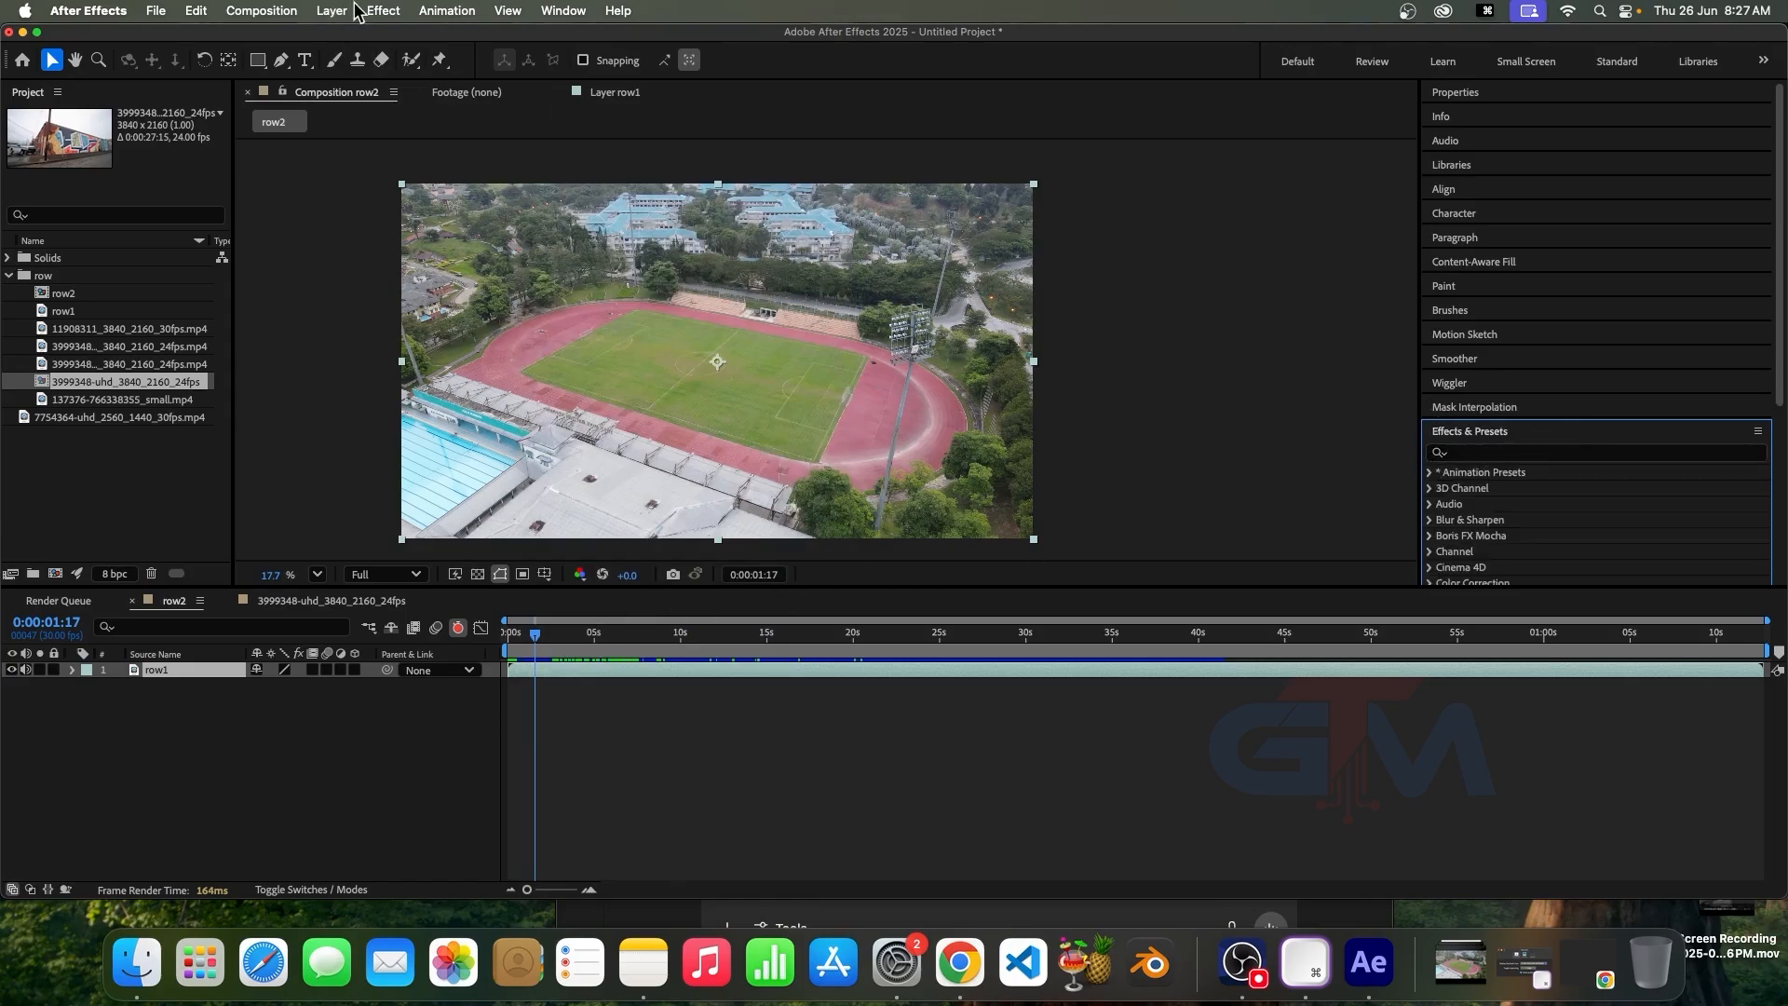
left_click(564, 13)
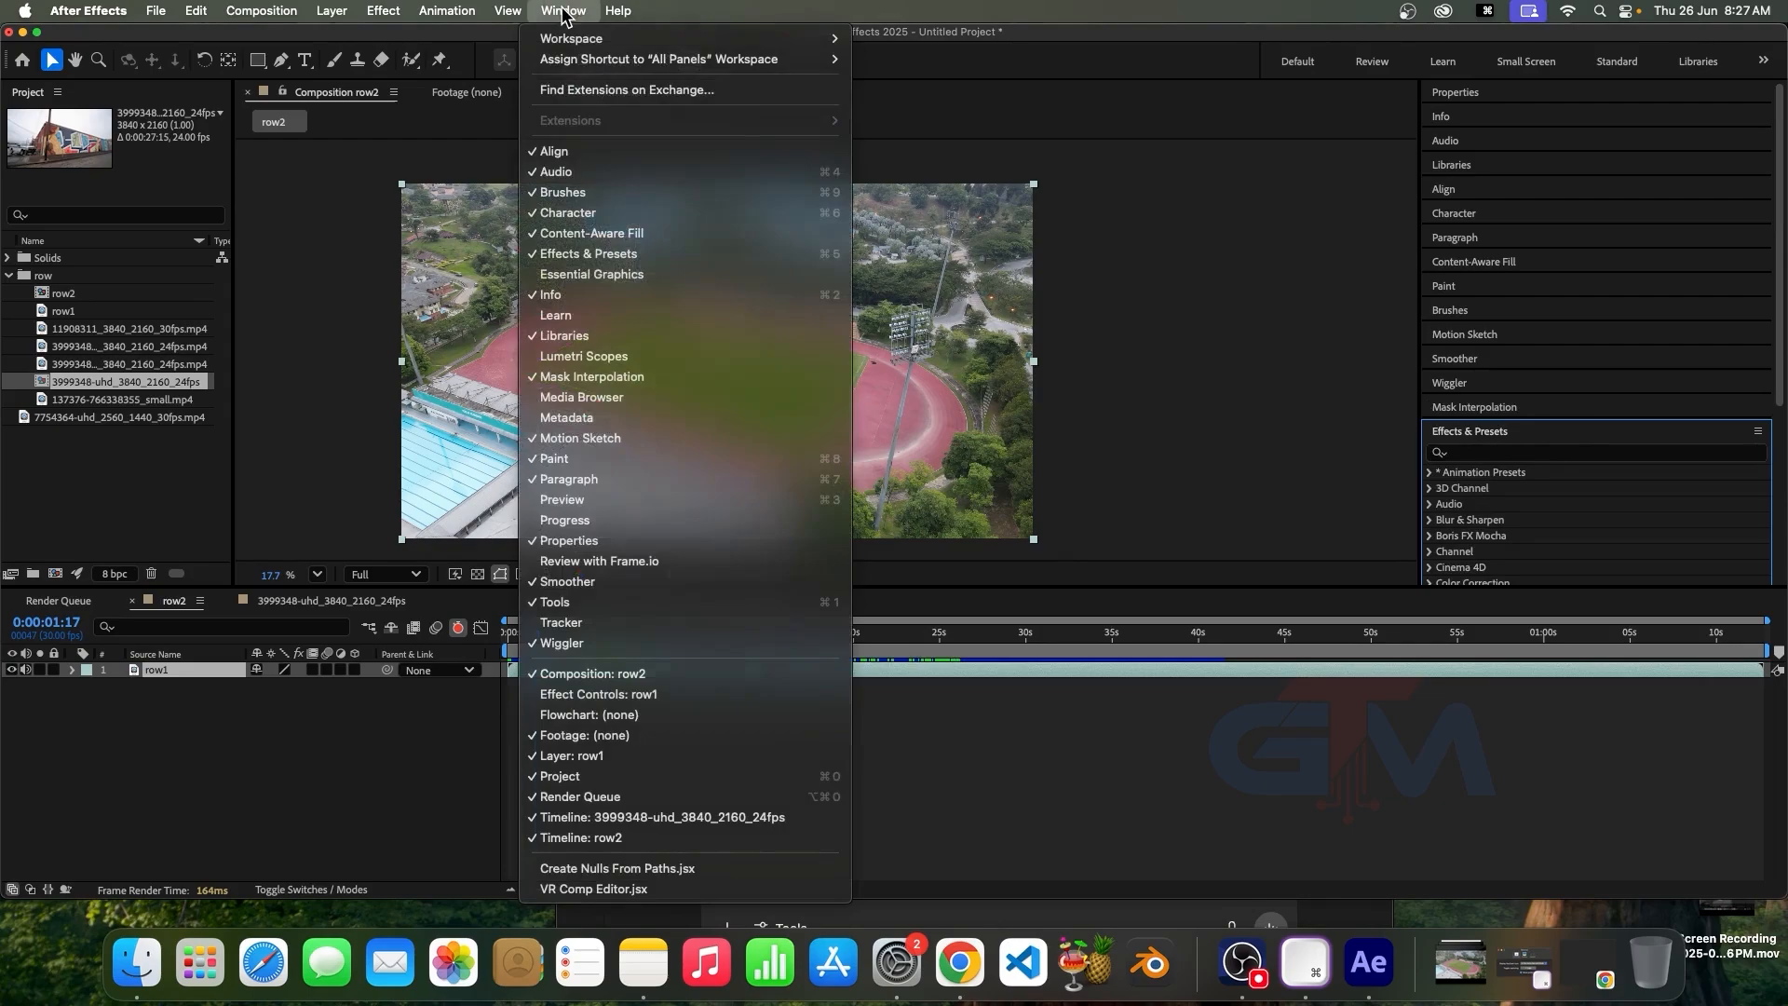
left_click(554, 623)
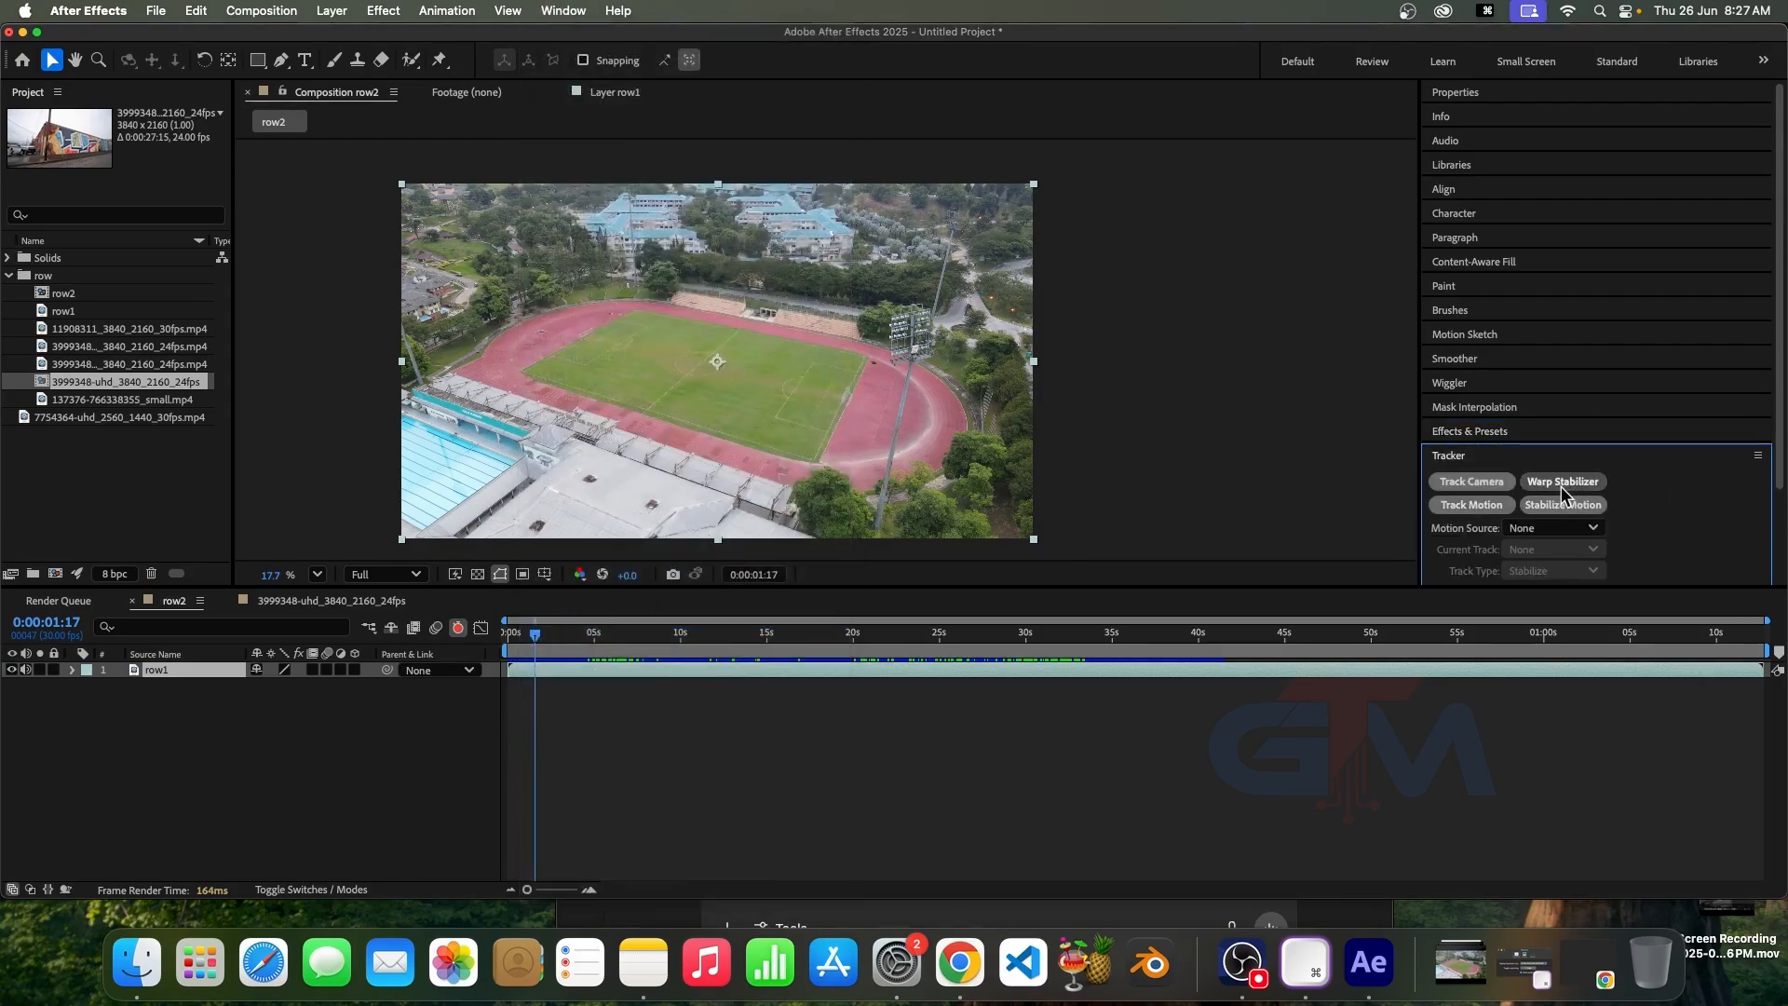
Run Track Camera on the row1 layer
scroll(1660, 479, "down", 3)
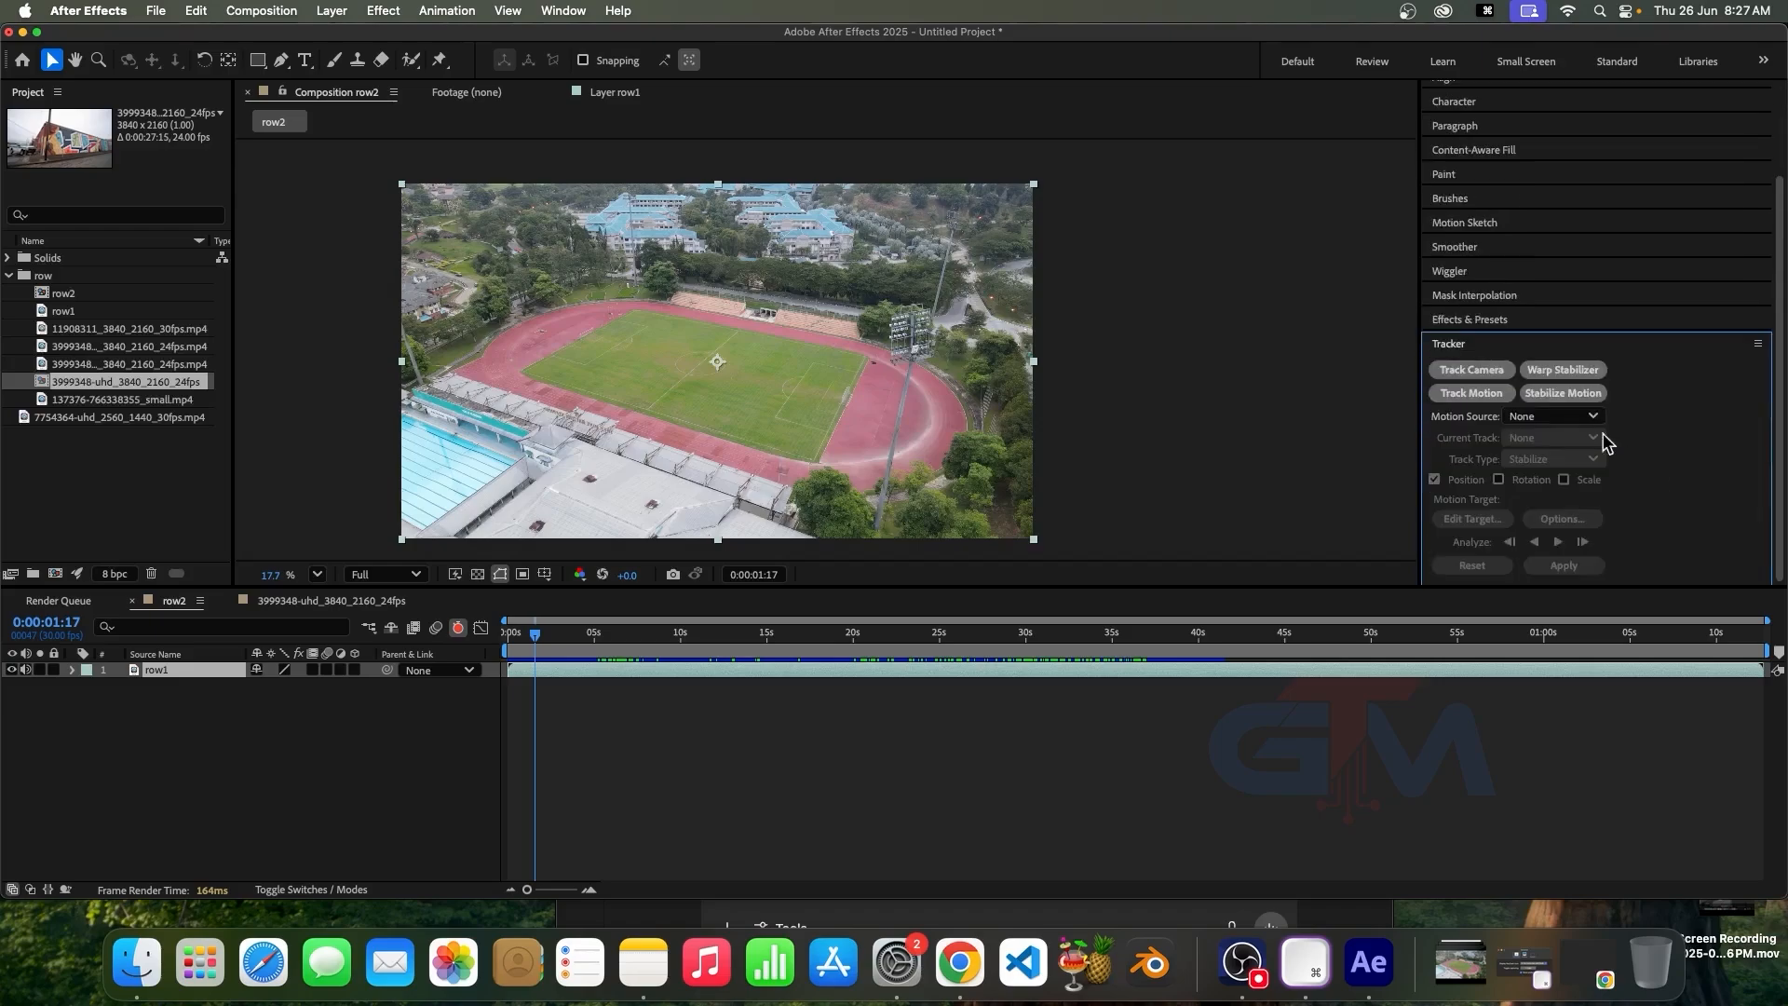
left_click(1484, 369)
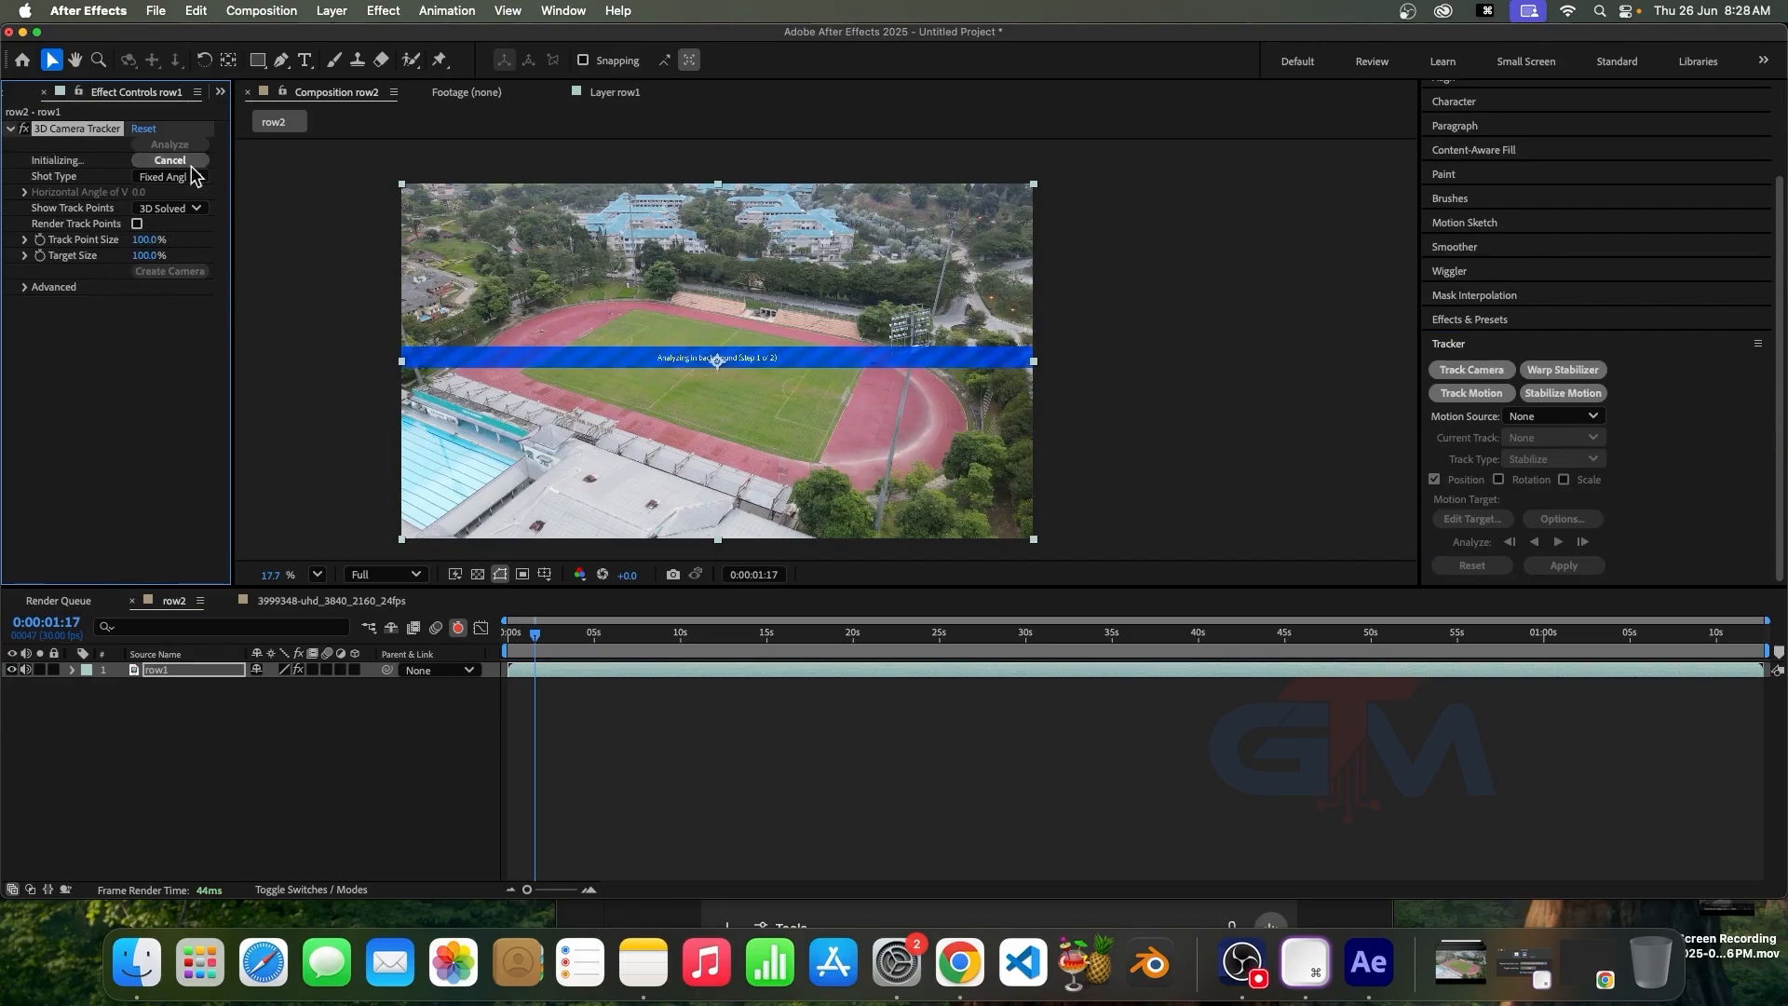
left_click(59, 92)
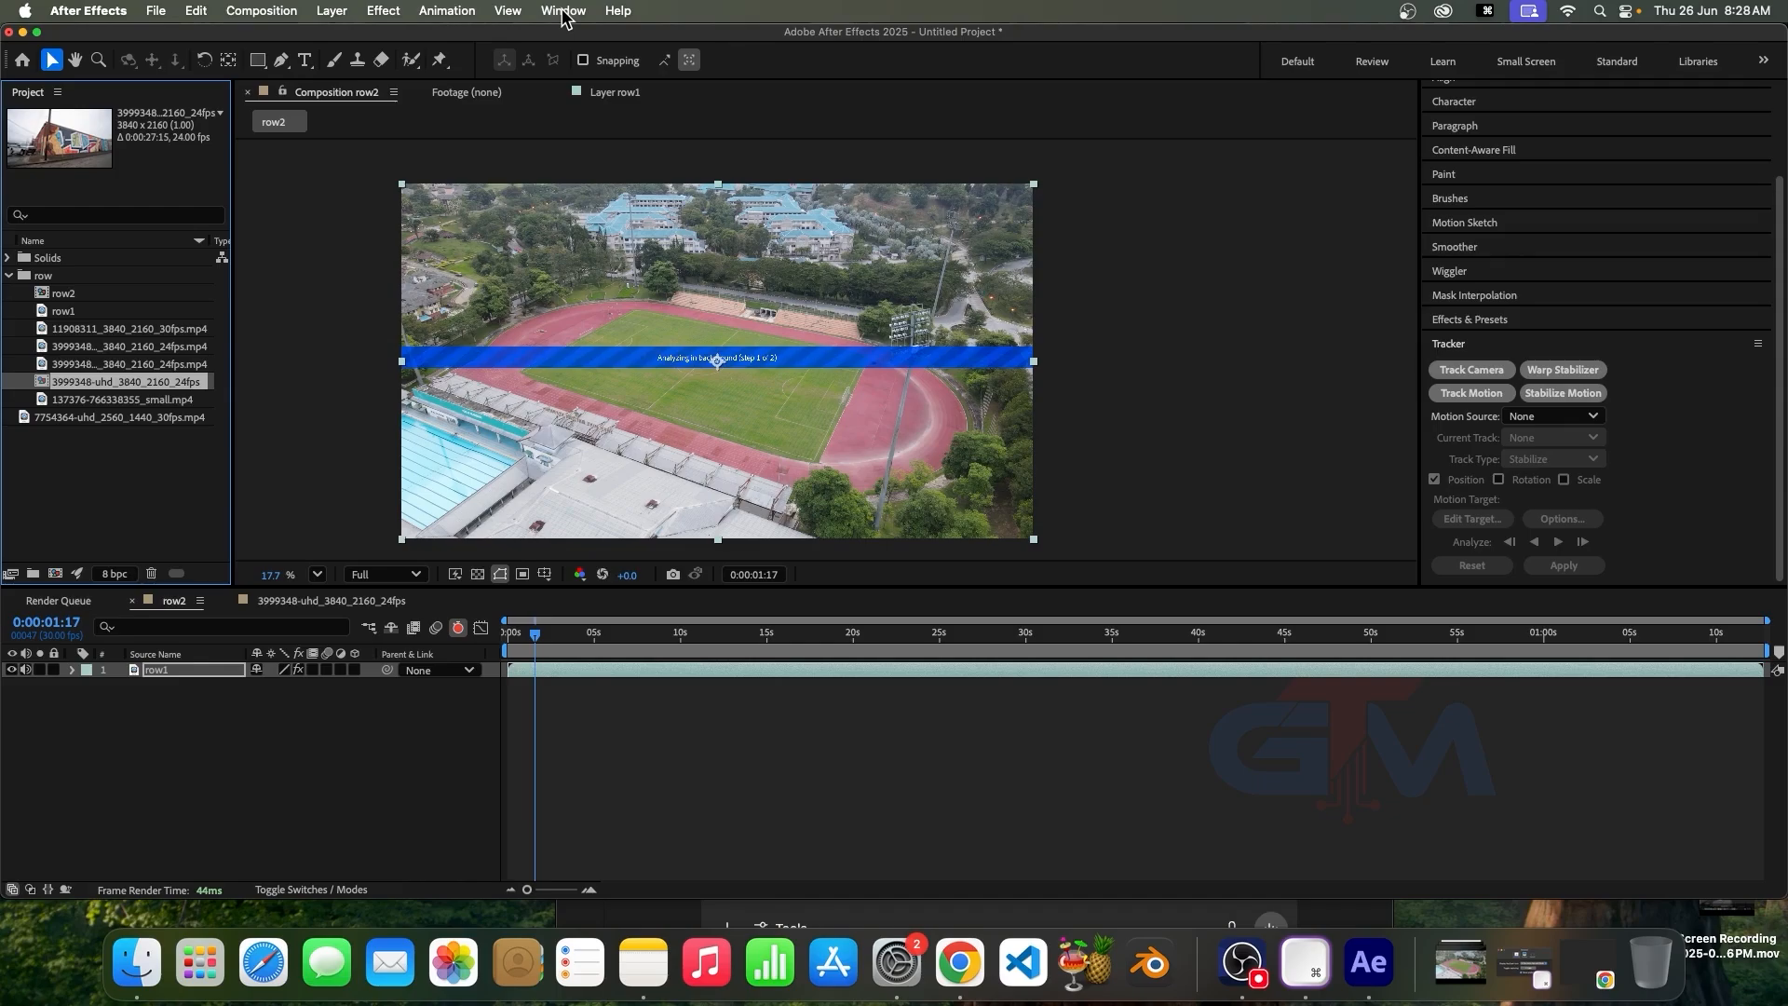
left_click(198, 667)
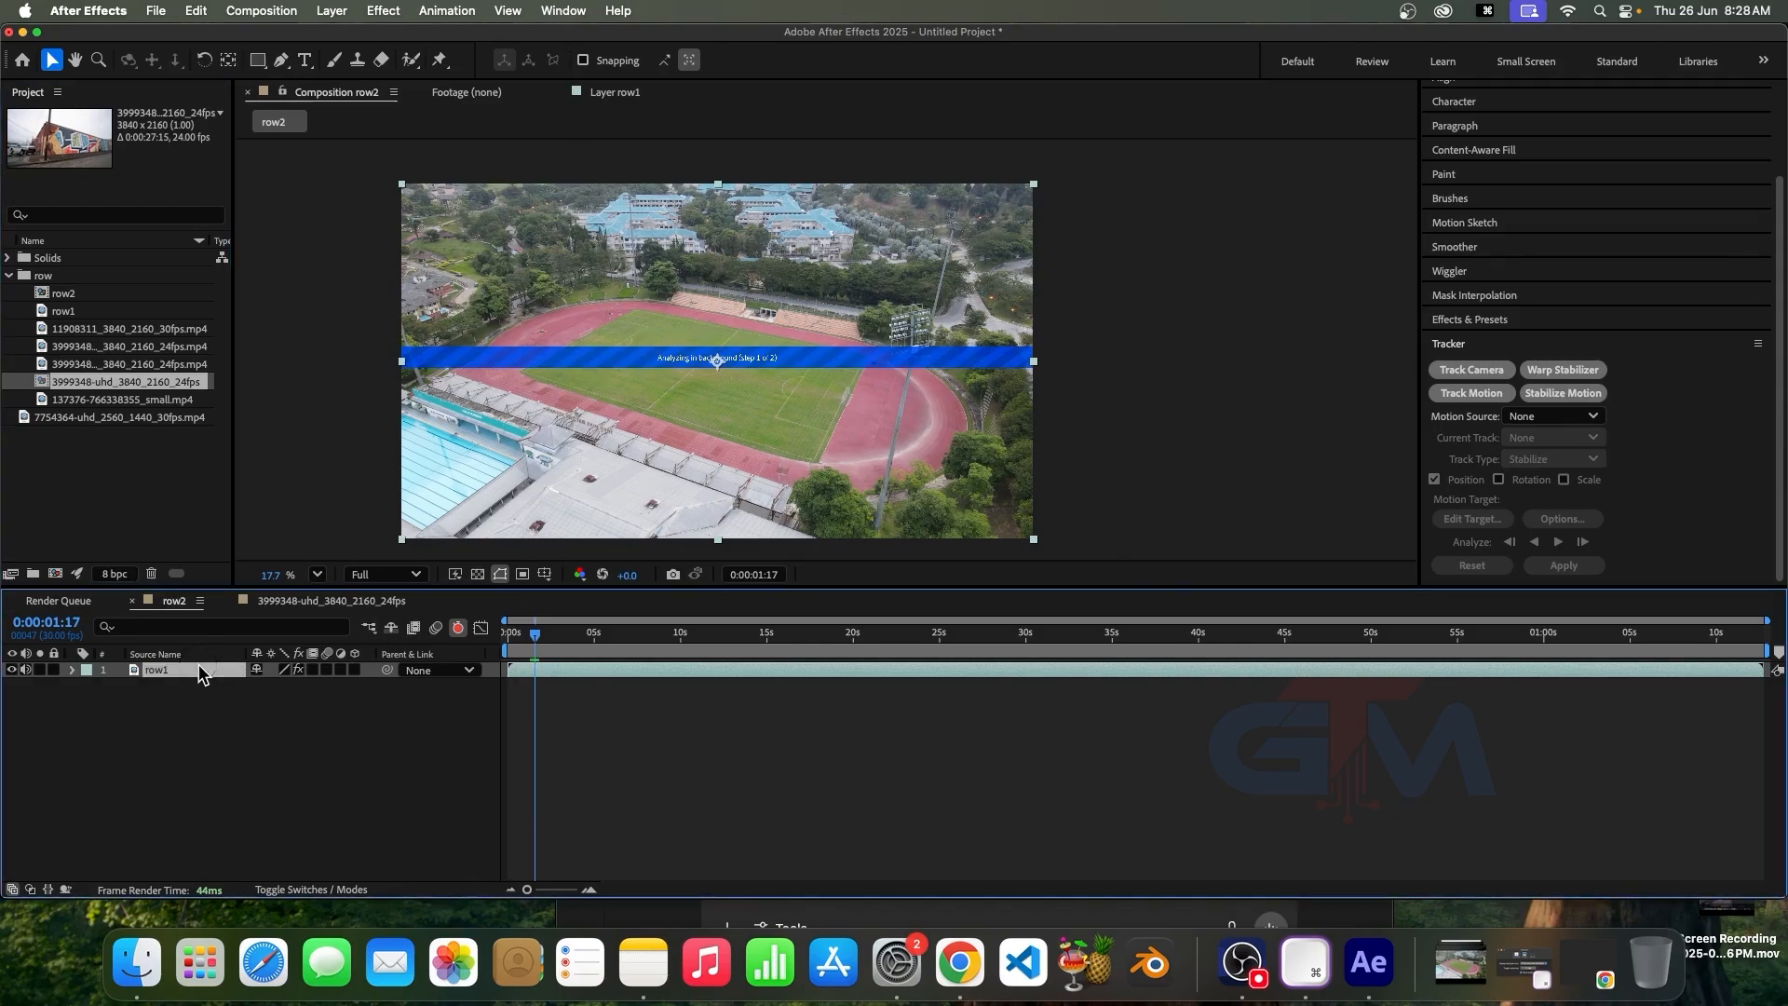
left_click(446, 11)
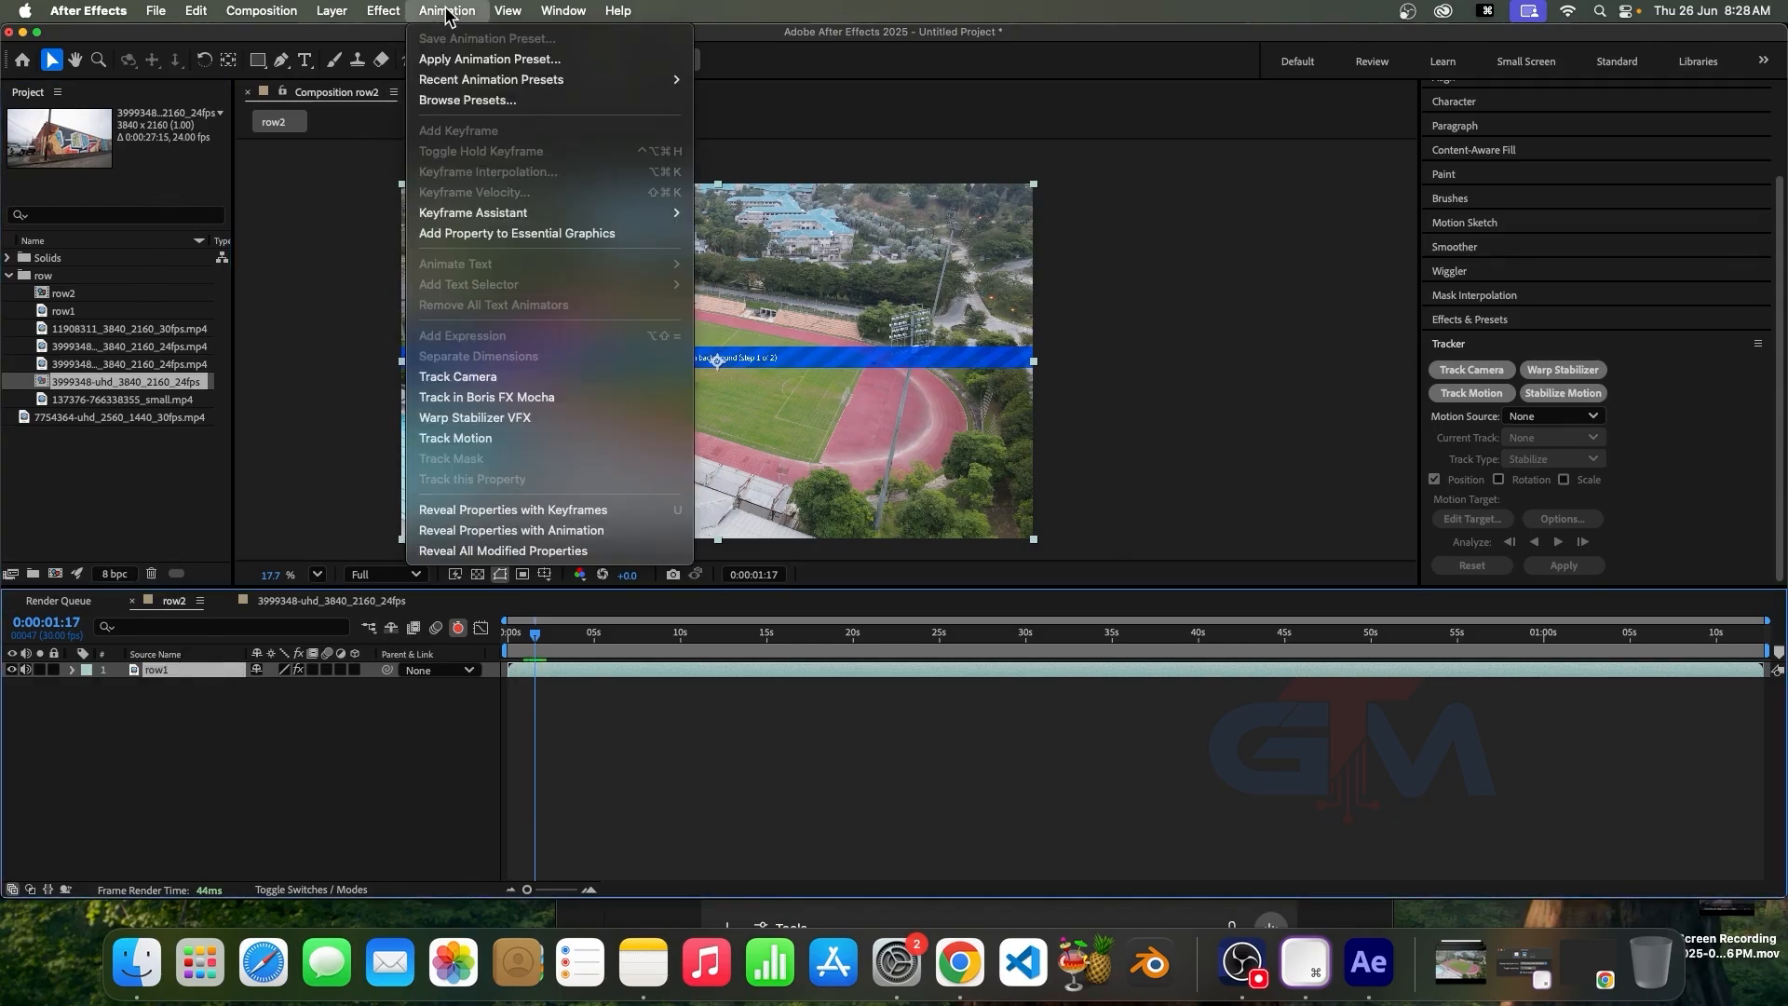
left_click(488, 378)
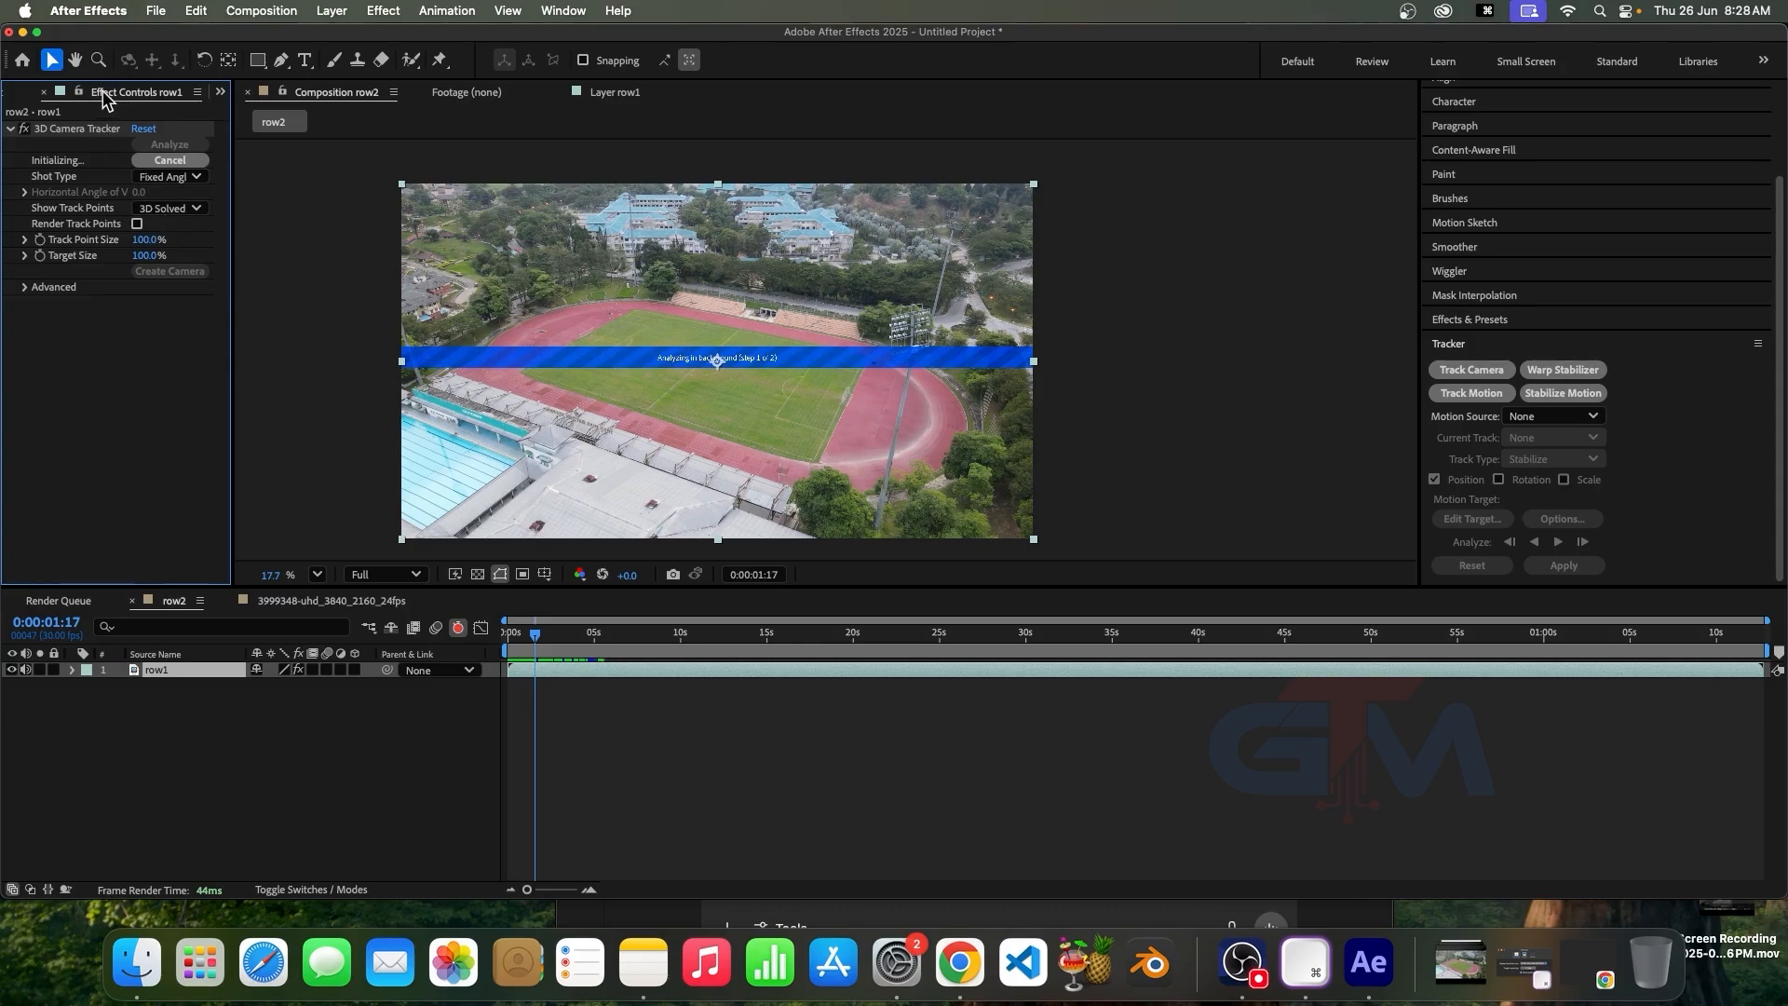
Widen the effect settings area and enable Detailed Analysis in the 3D Camera Tracker's advanced options
left_click_drag(232, 327, 640, 379)
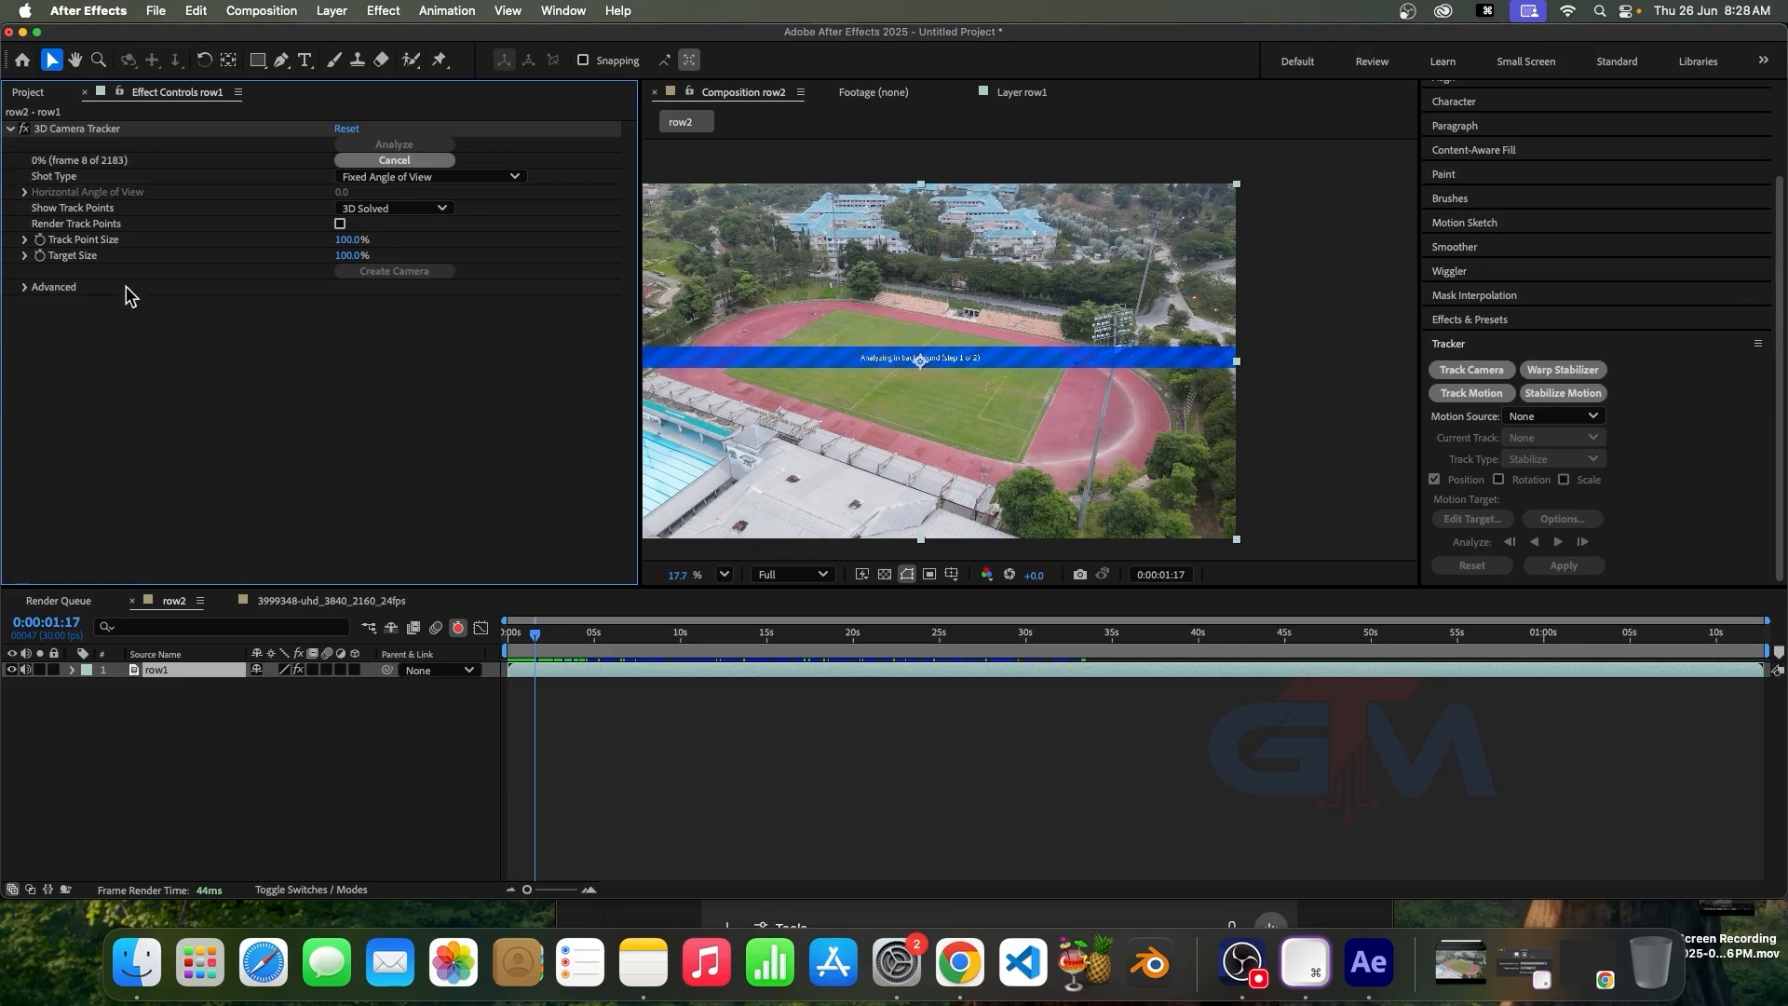
left_click(26, 288)
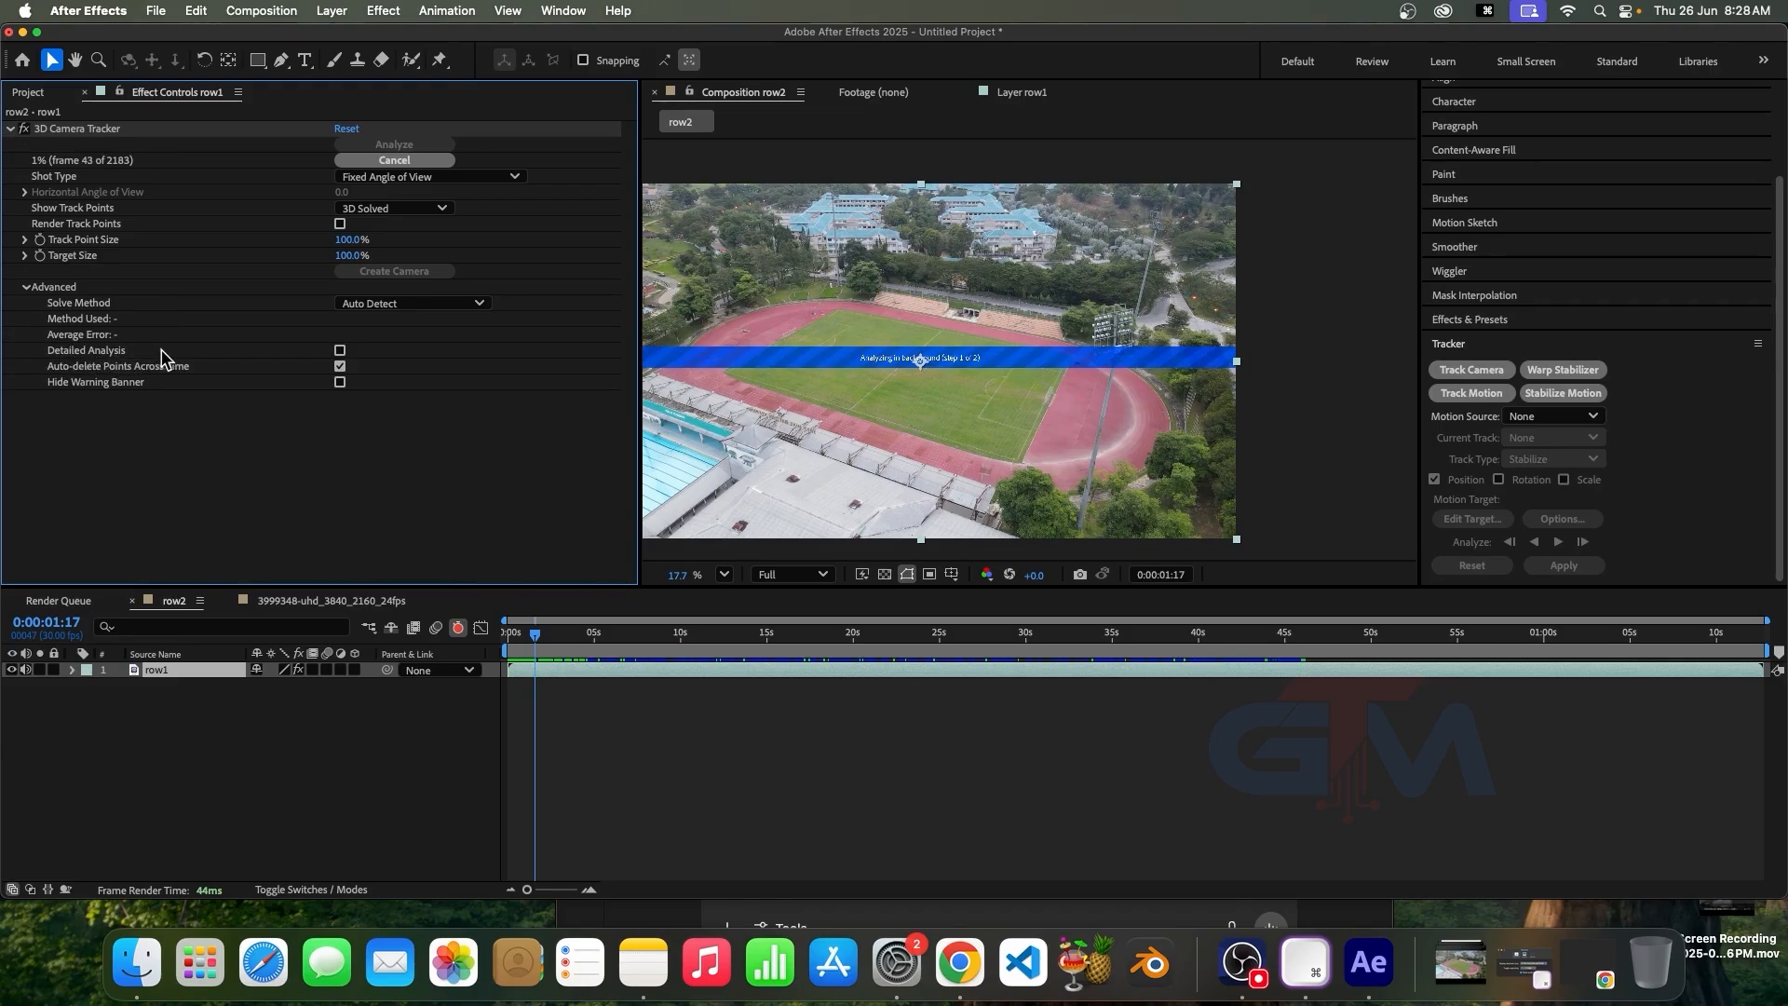
left_click(340, 350)
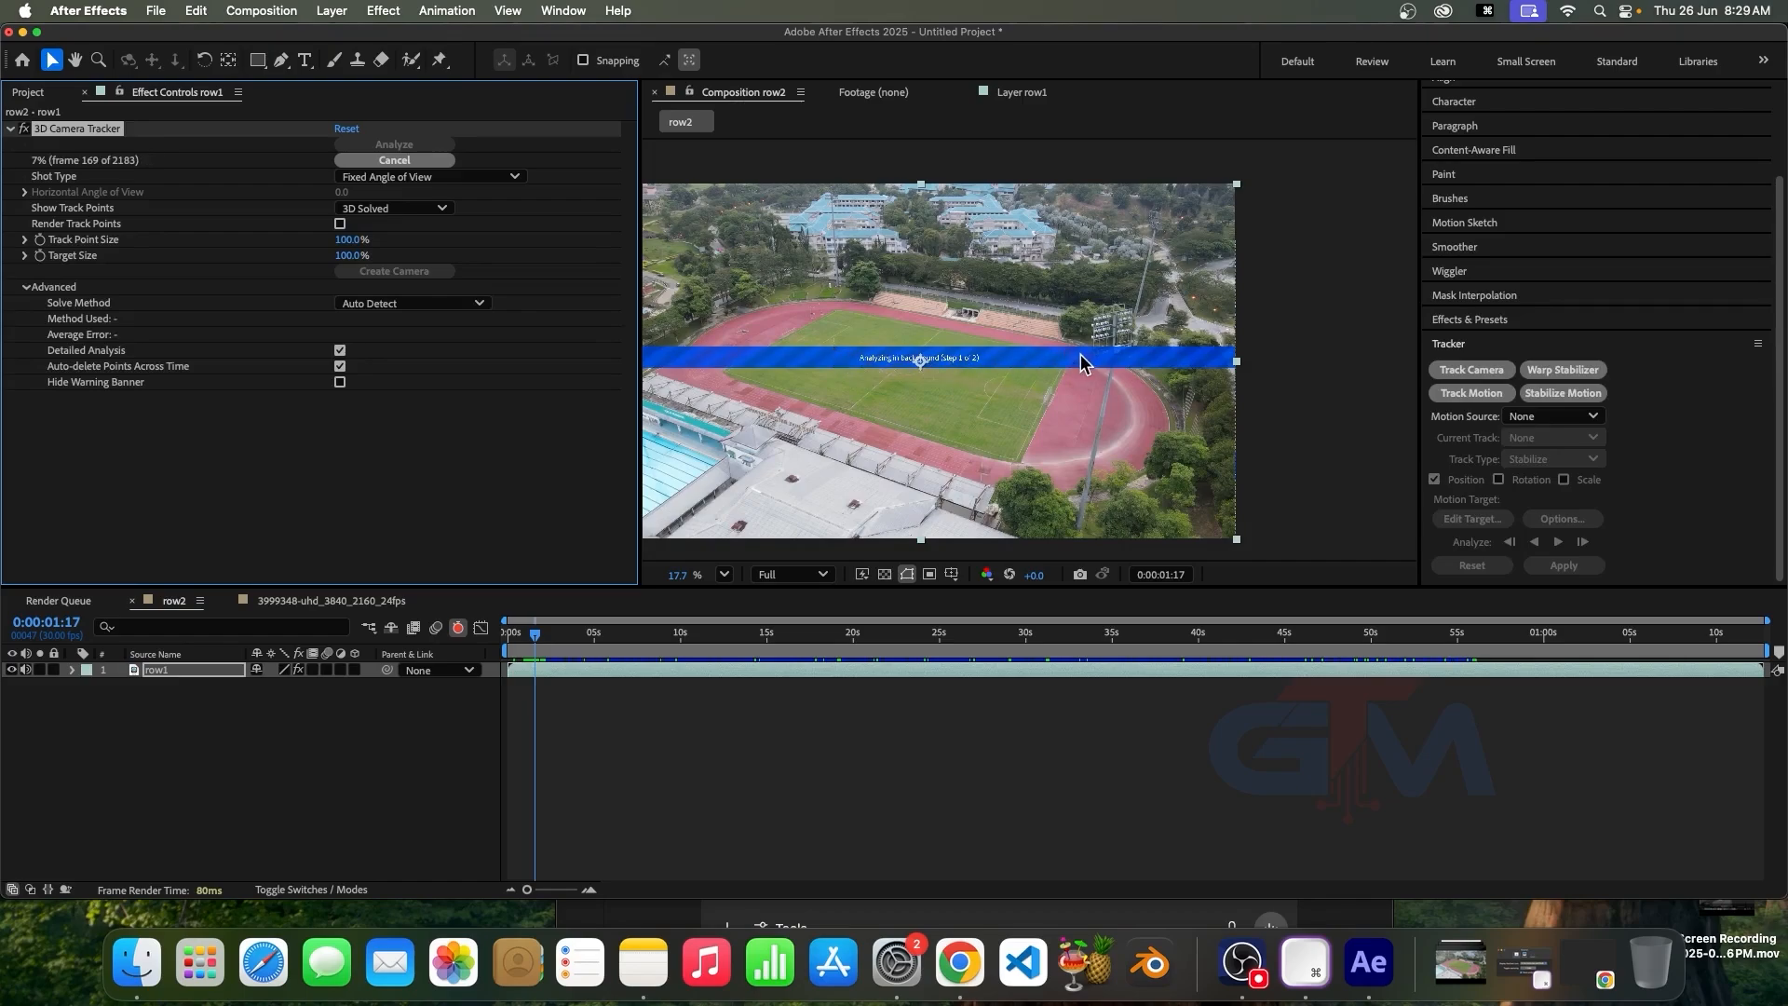
Check row1 in the layer view, return to the row2 composition and cancel the camera analysis
left_click(1019, 91)
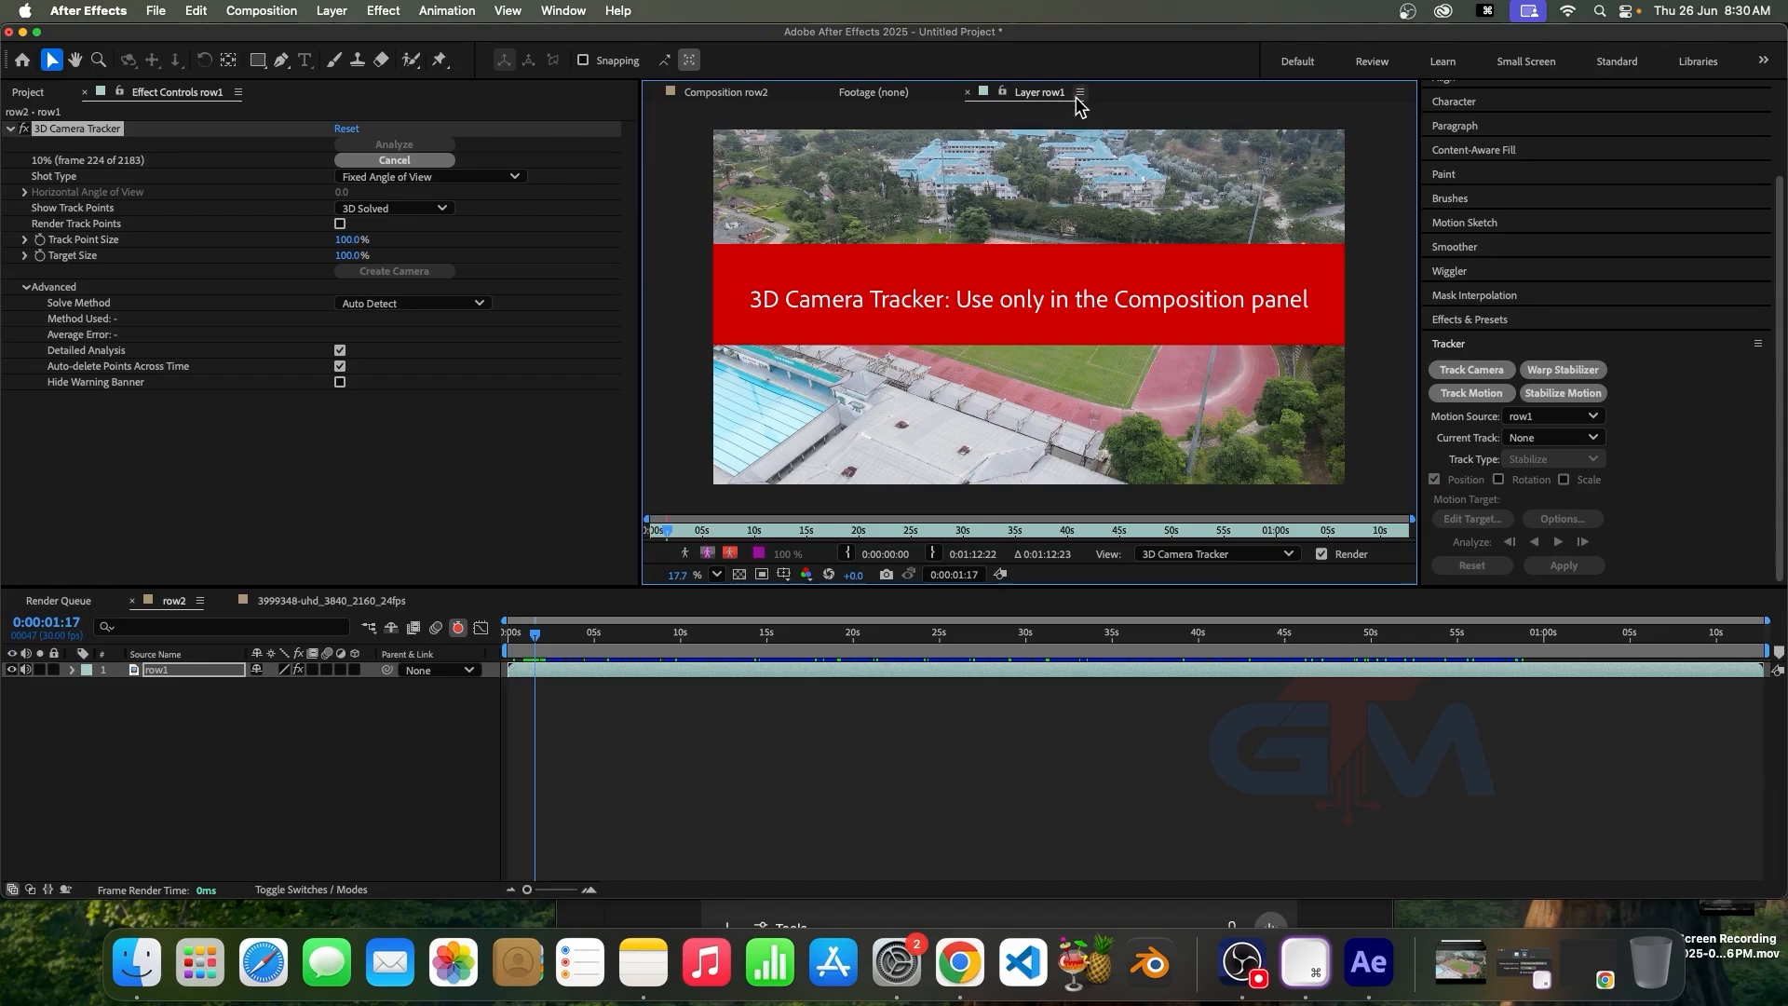
left_click(735, 98)
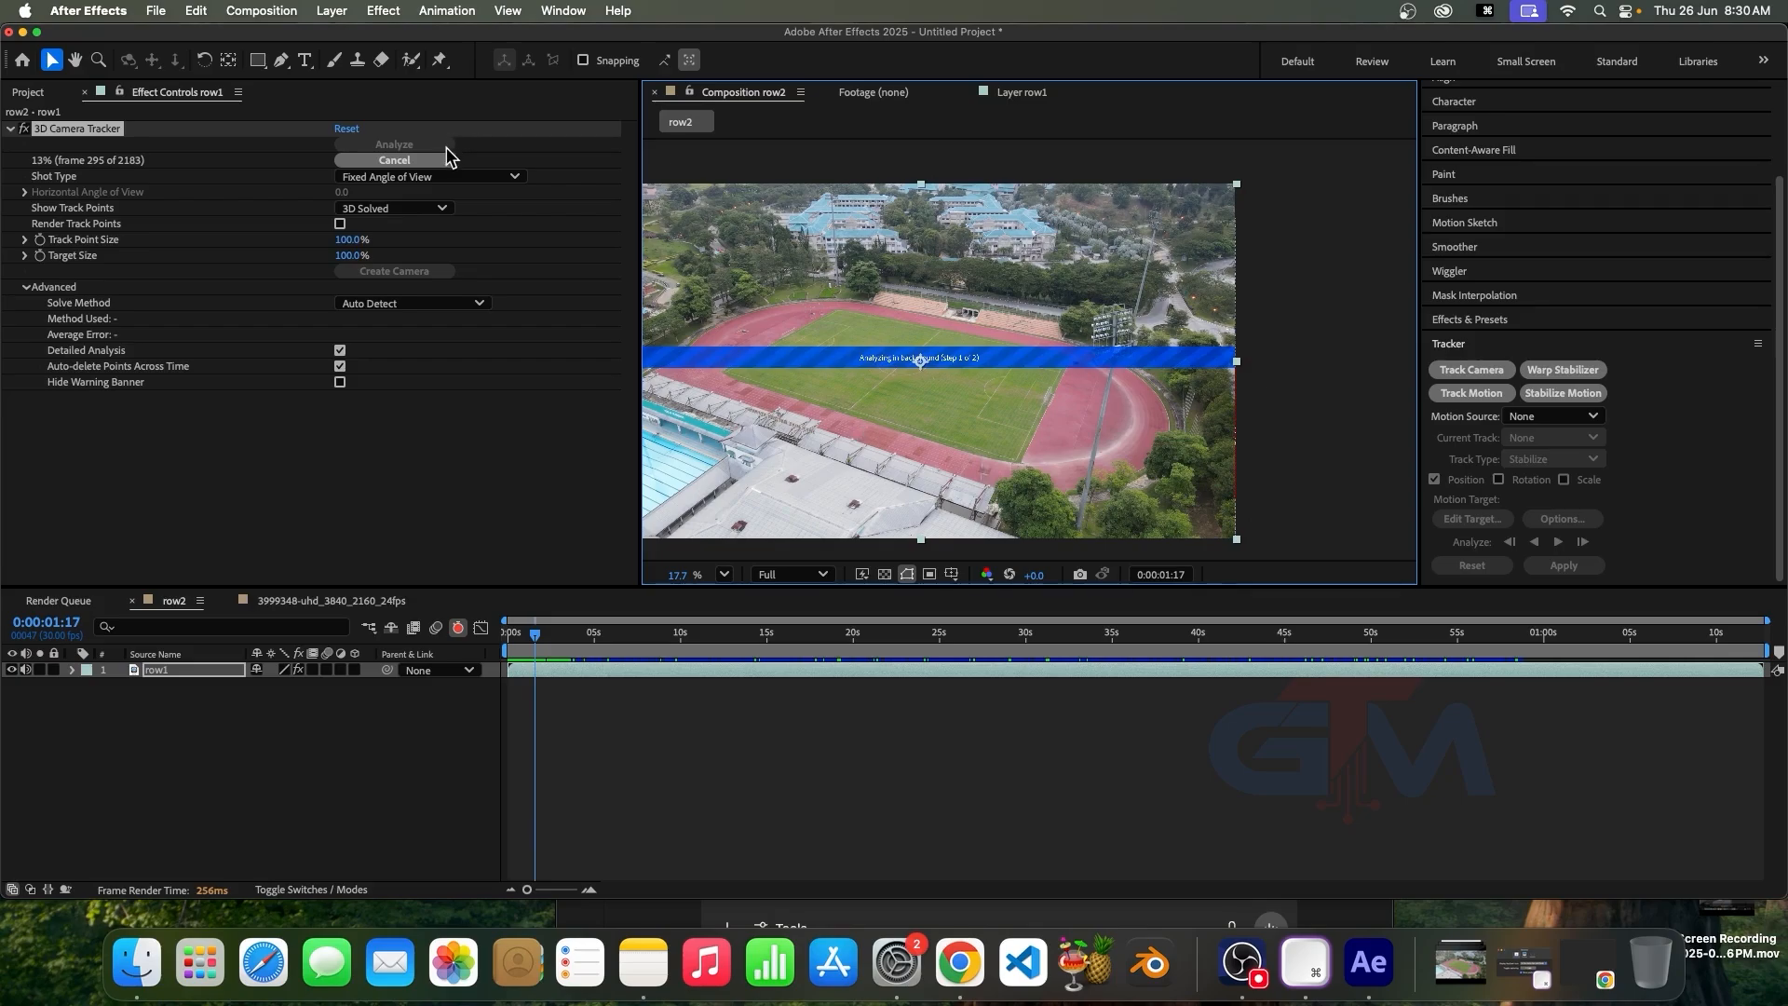
left_click(393, 159)
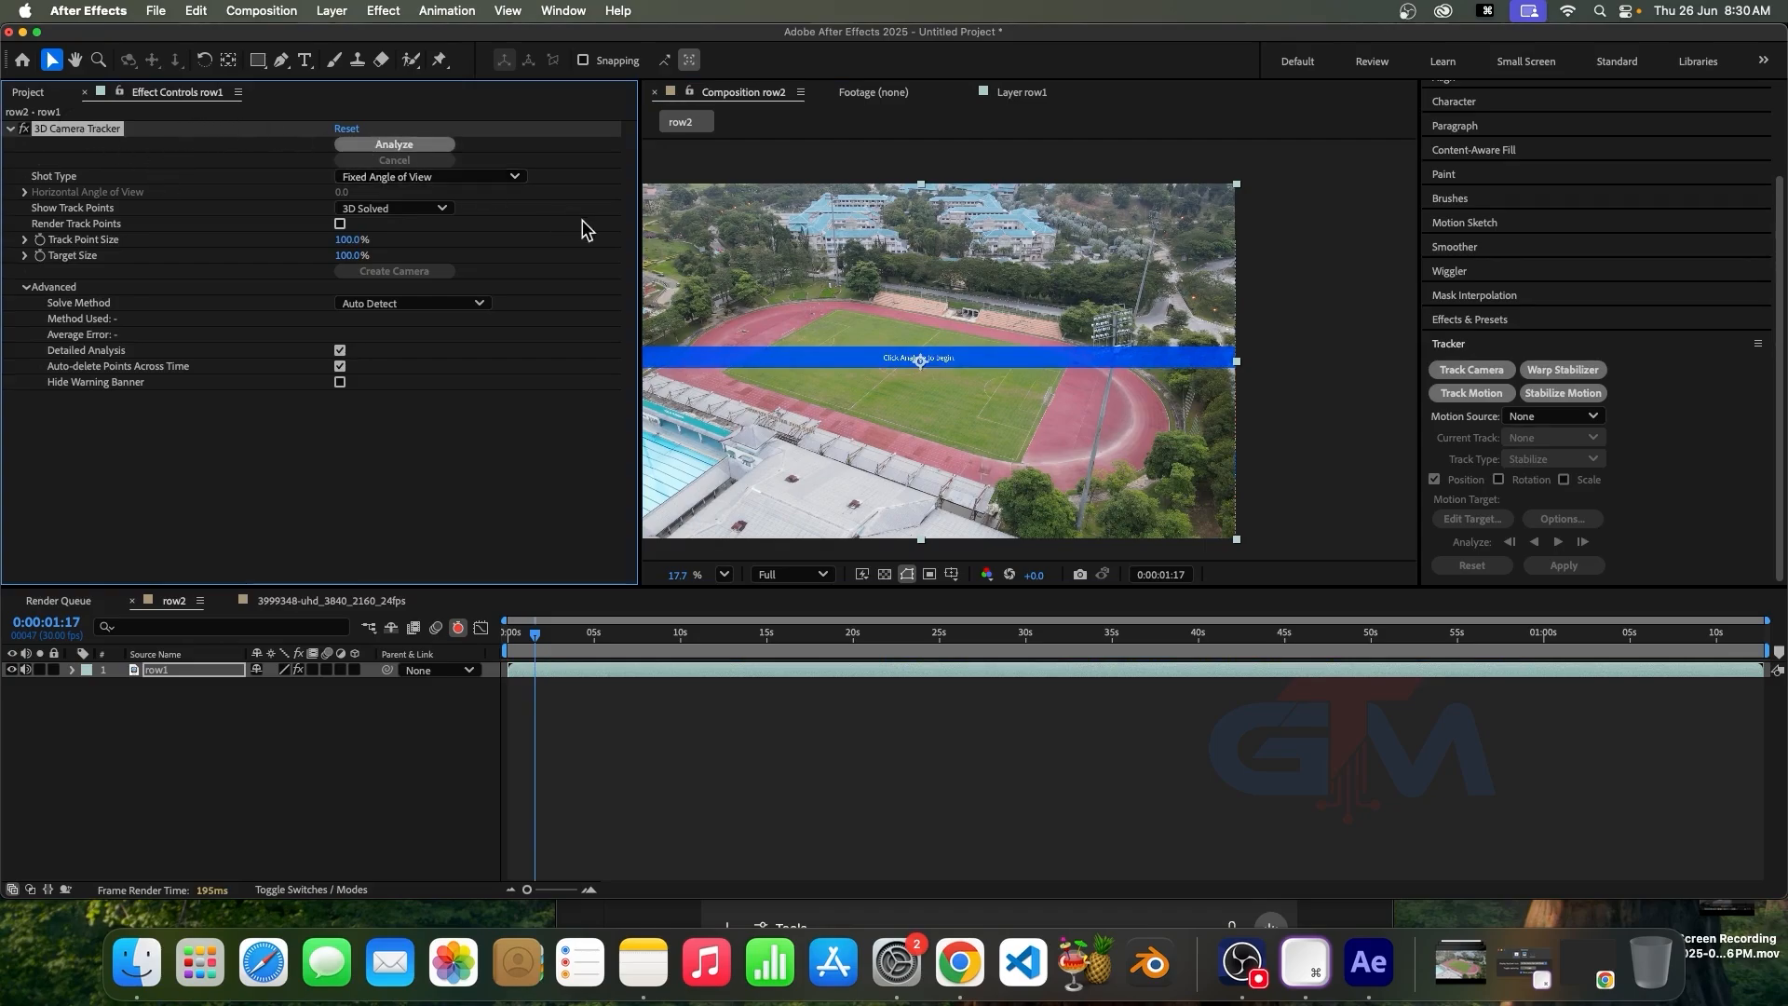
Remove the 3D Camera Tracker effect from the row1 layer
left_click_drag(640, 247, 443, 247)
left_click(10, 130)
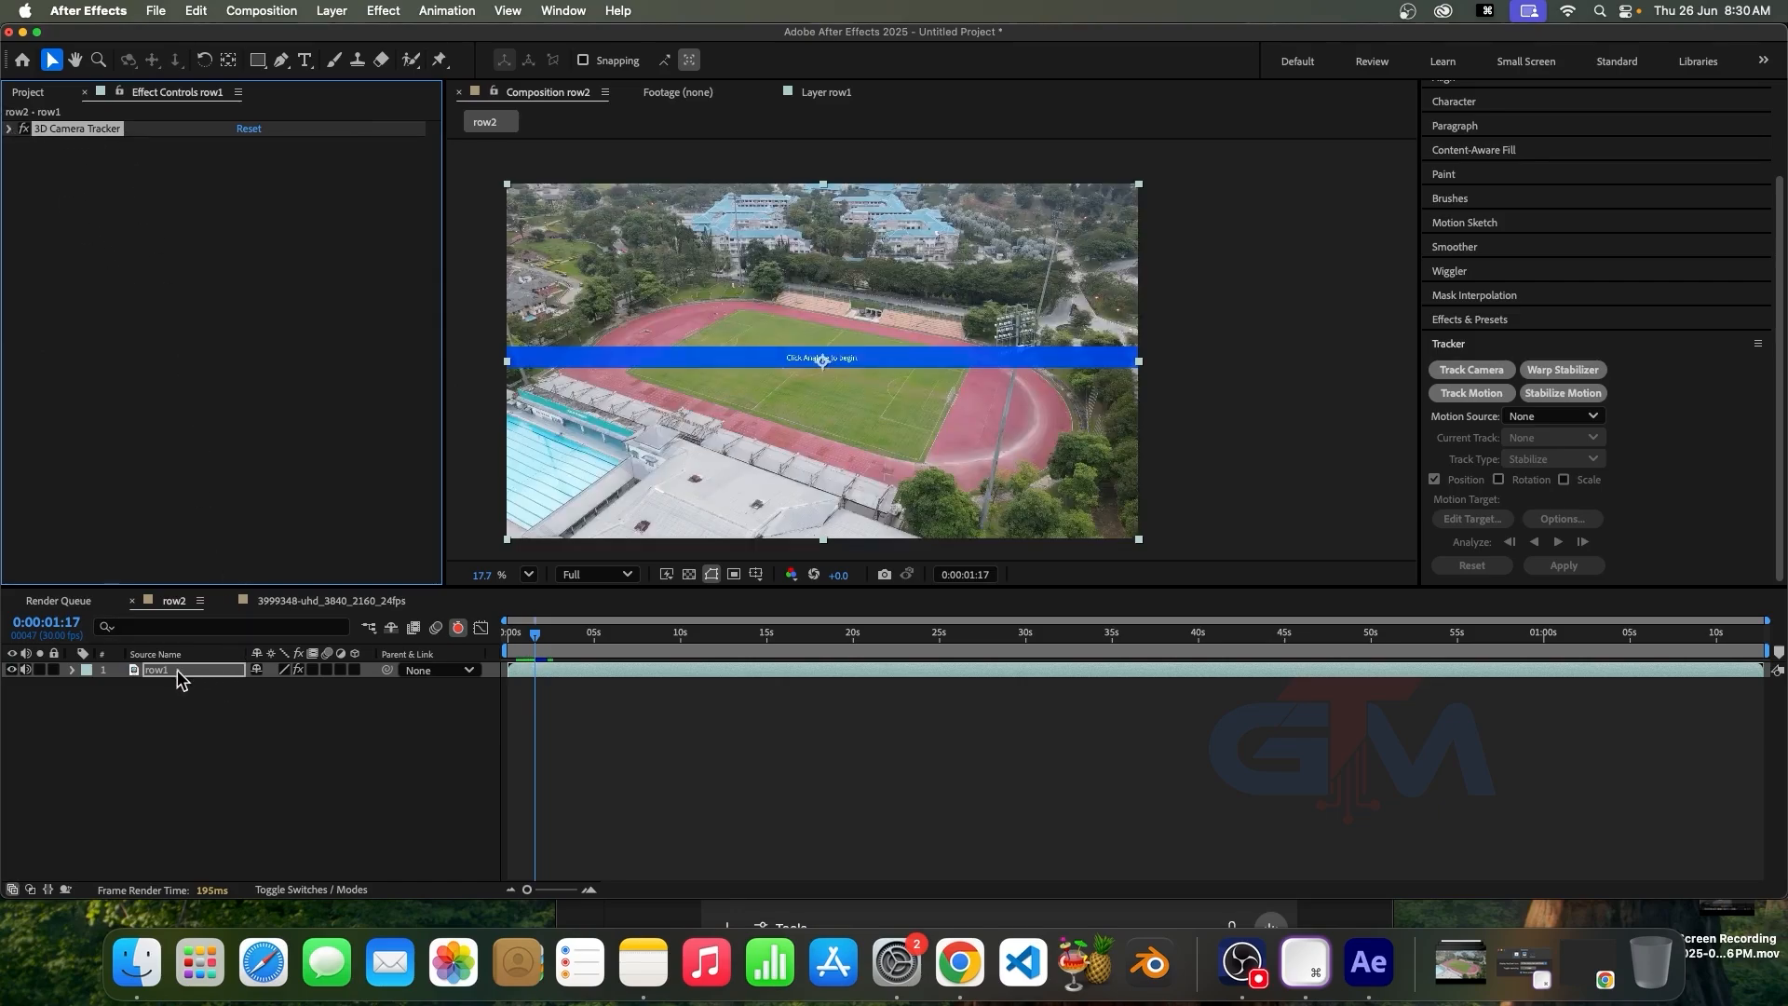
left_click(177, 669)
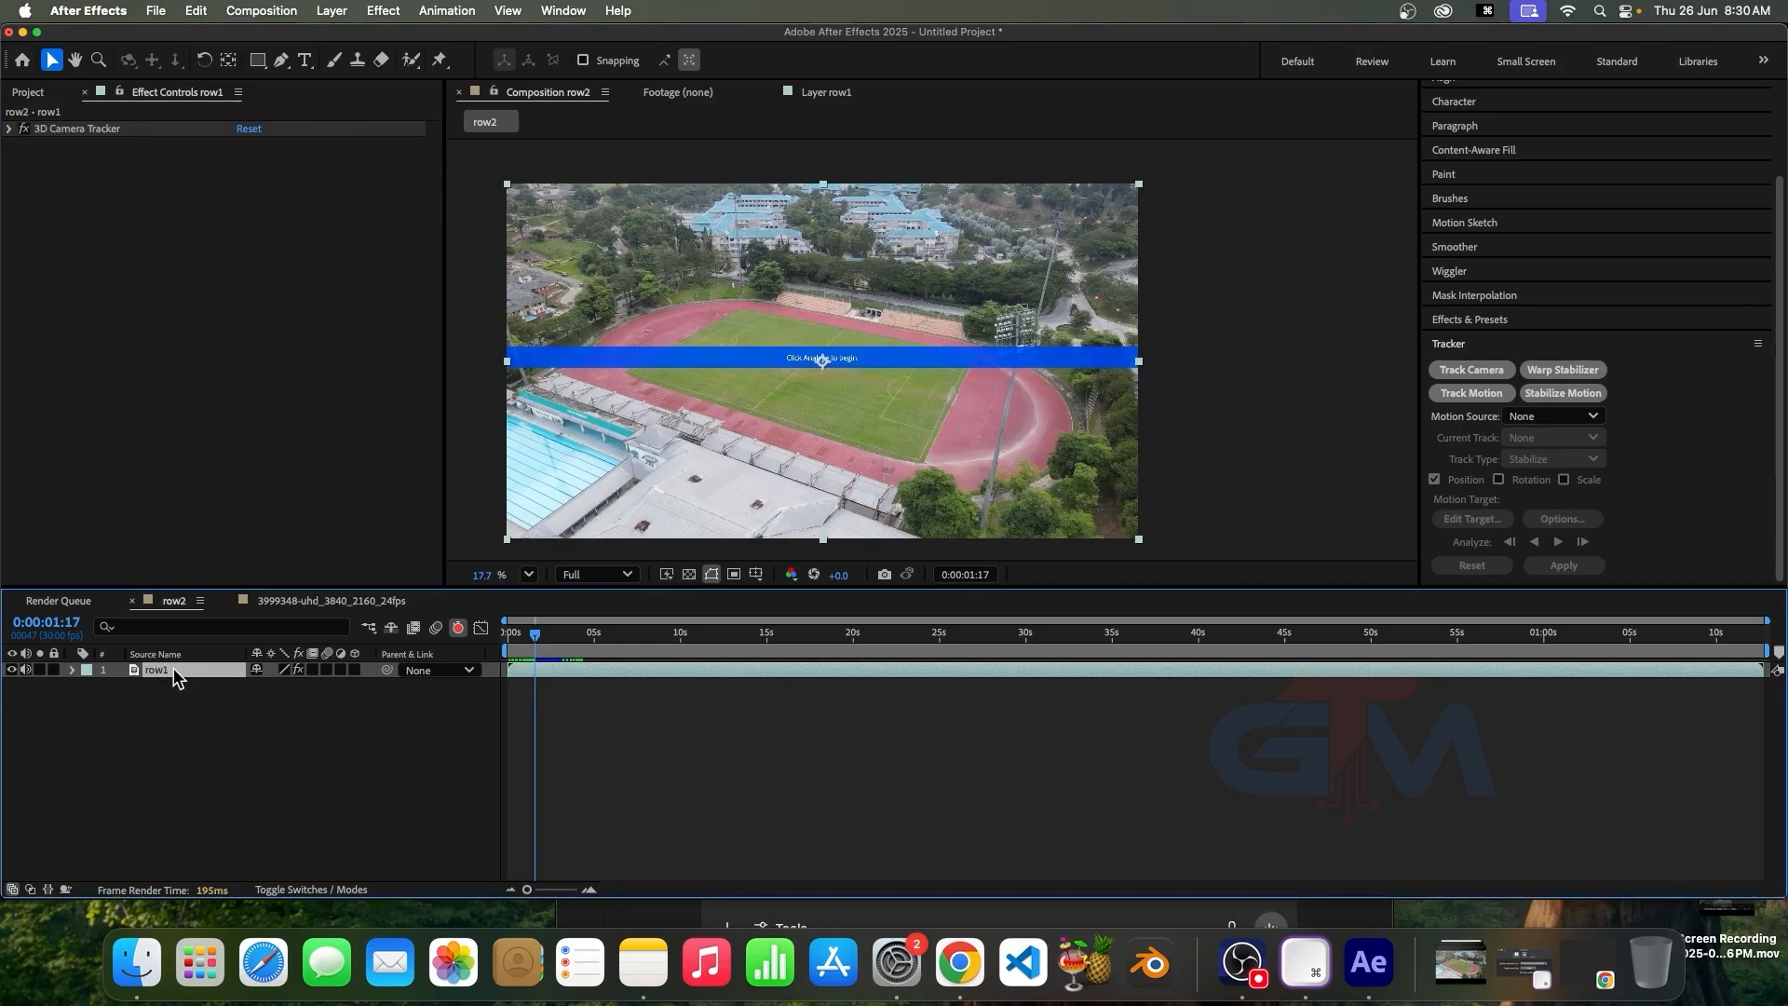
left_click(11, 128)
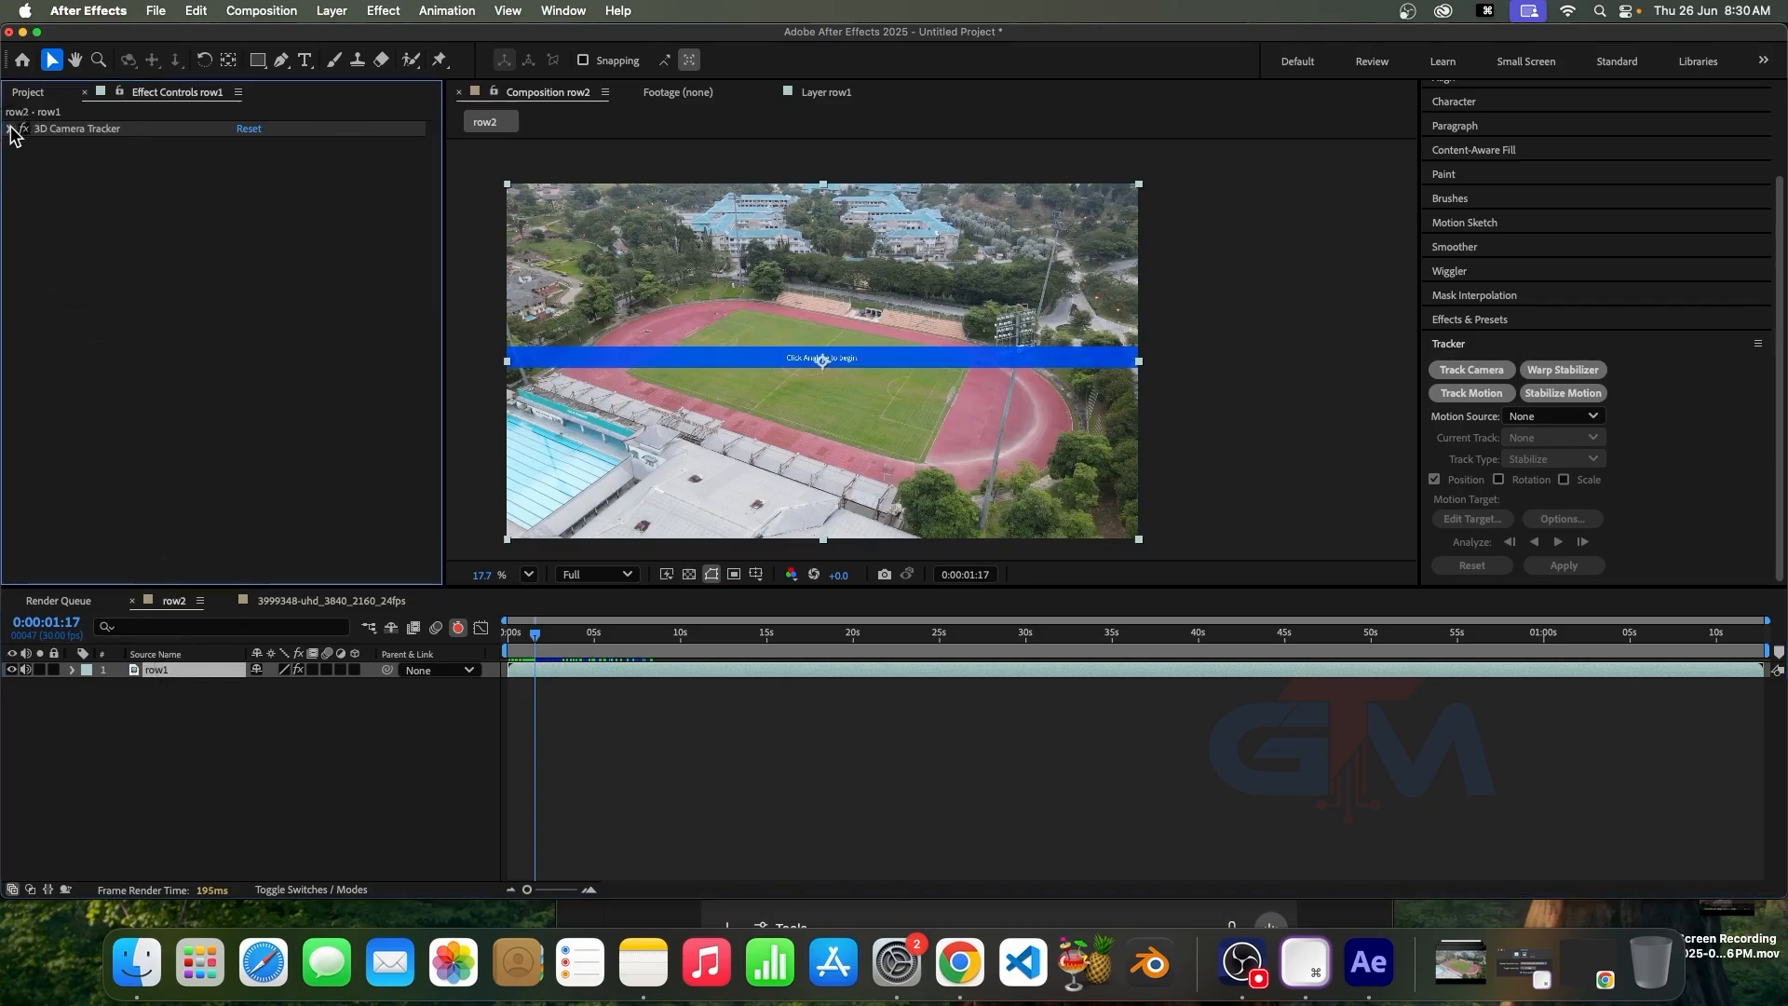
left_click(115, 130)
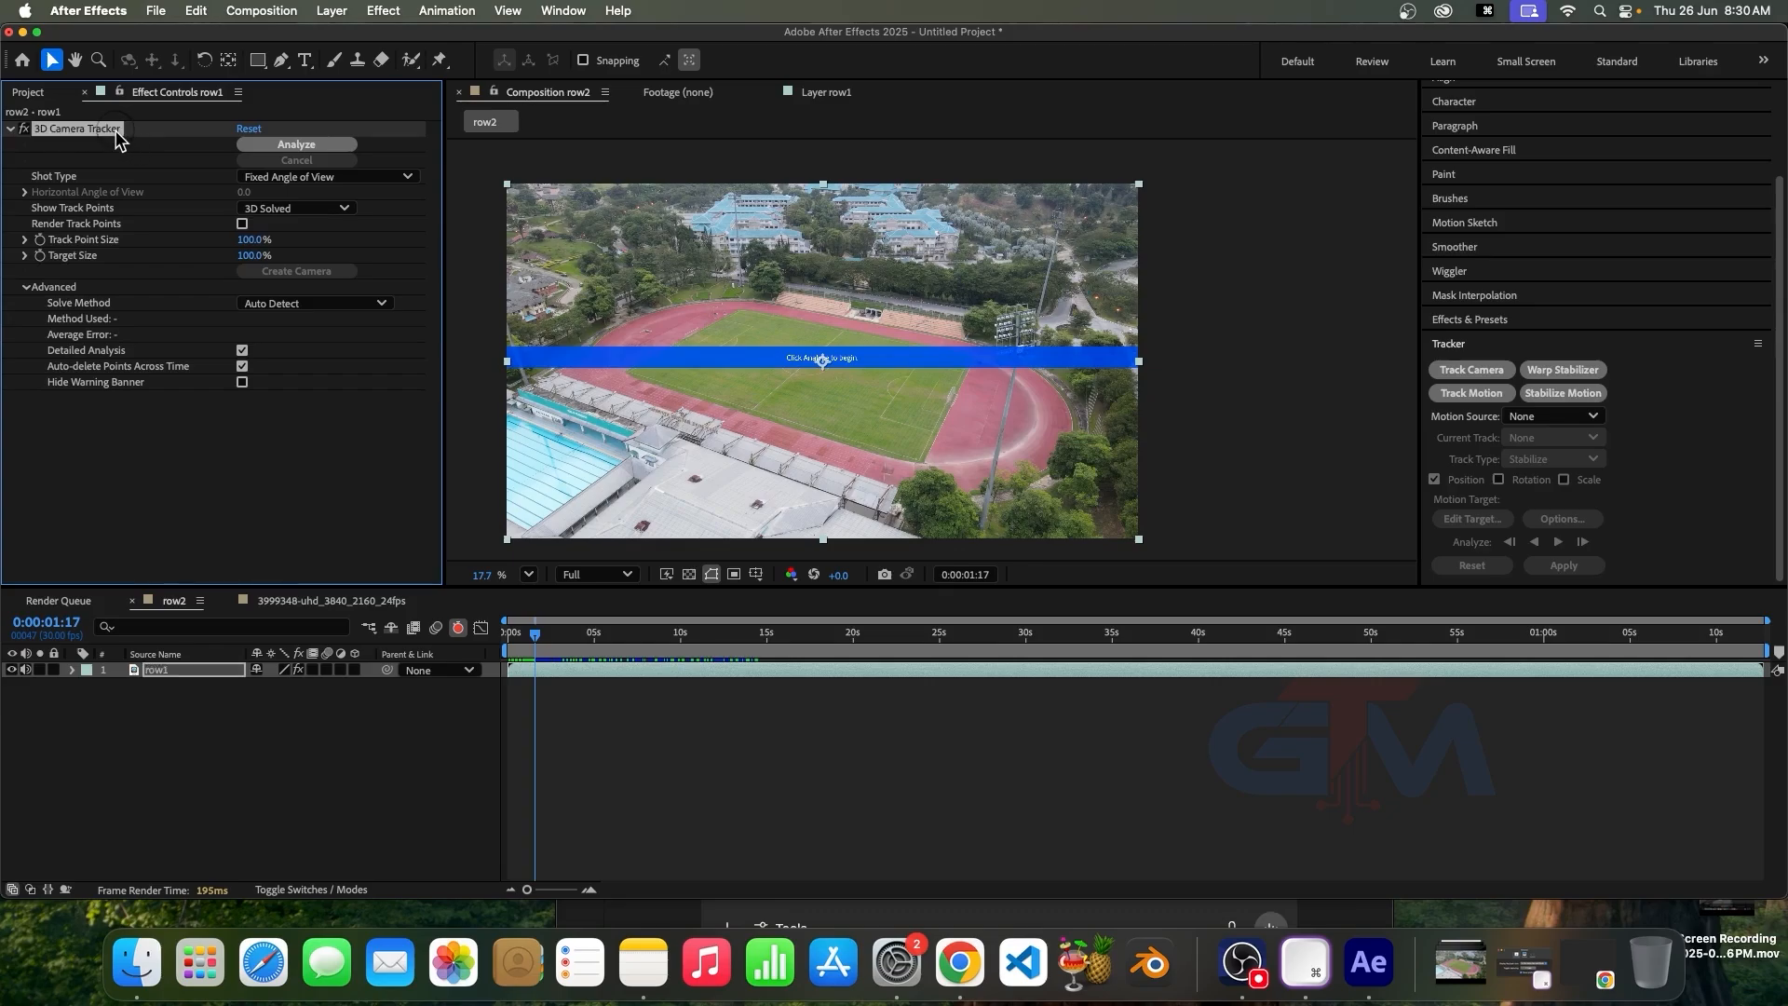
key("Delete")
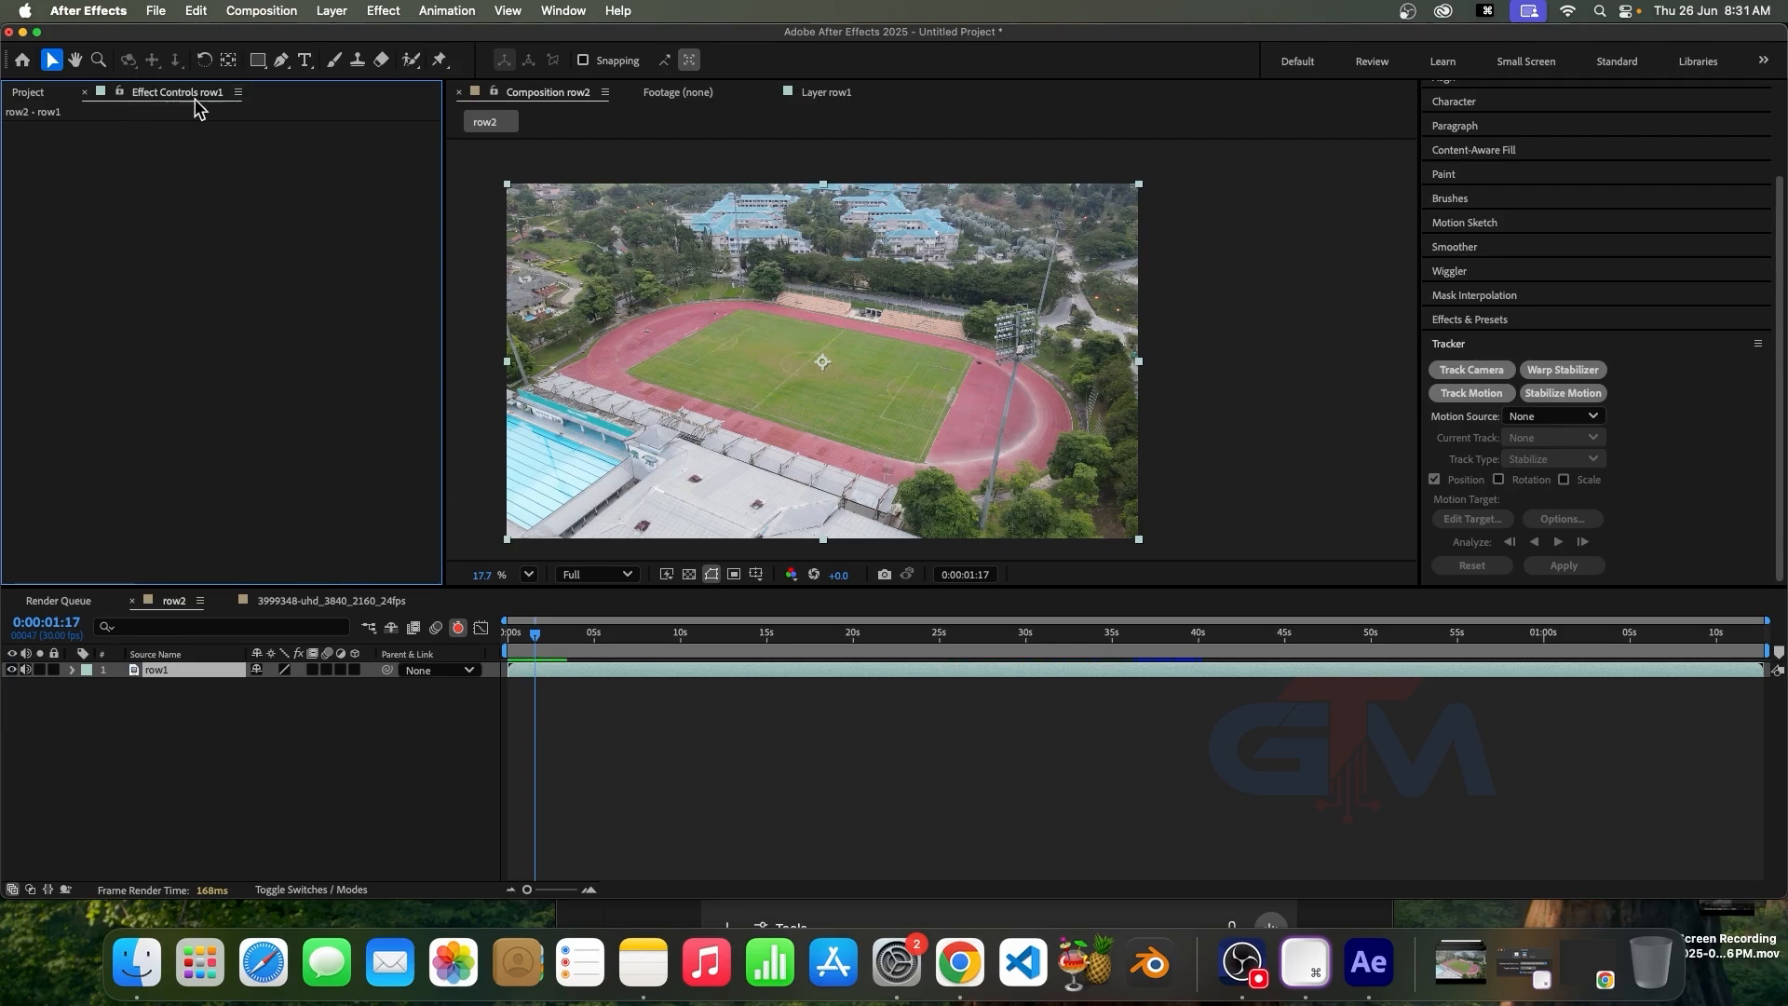
Delete the row2 composition from the project's row folder
left_click(26, 97)
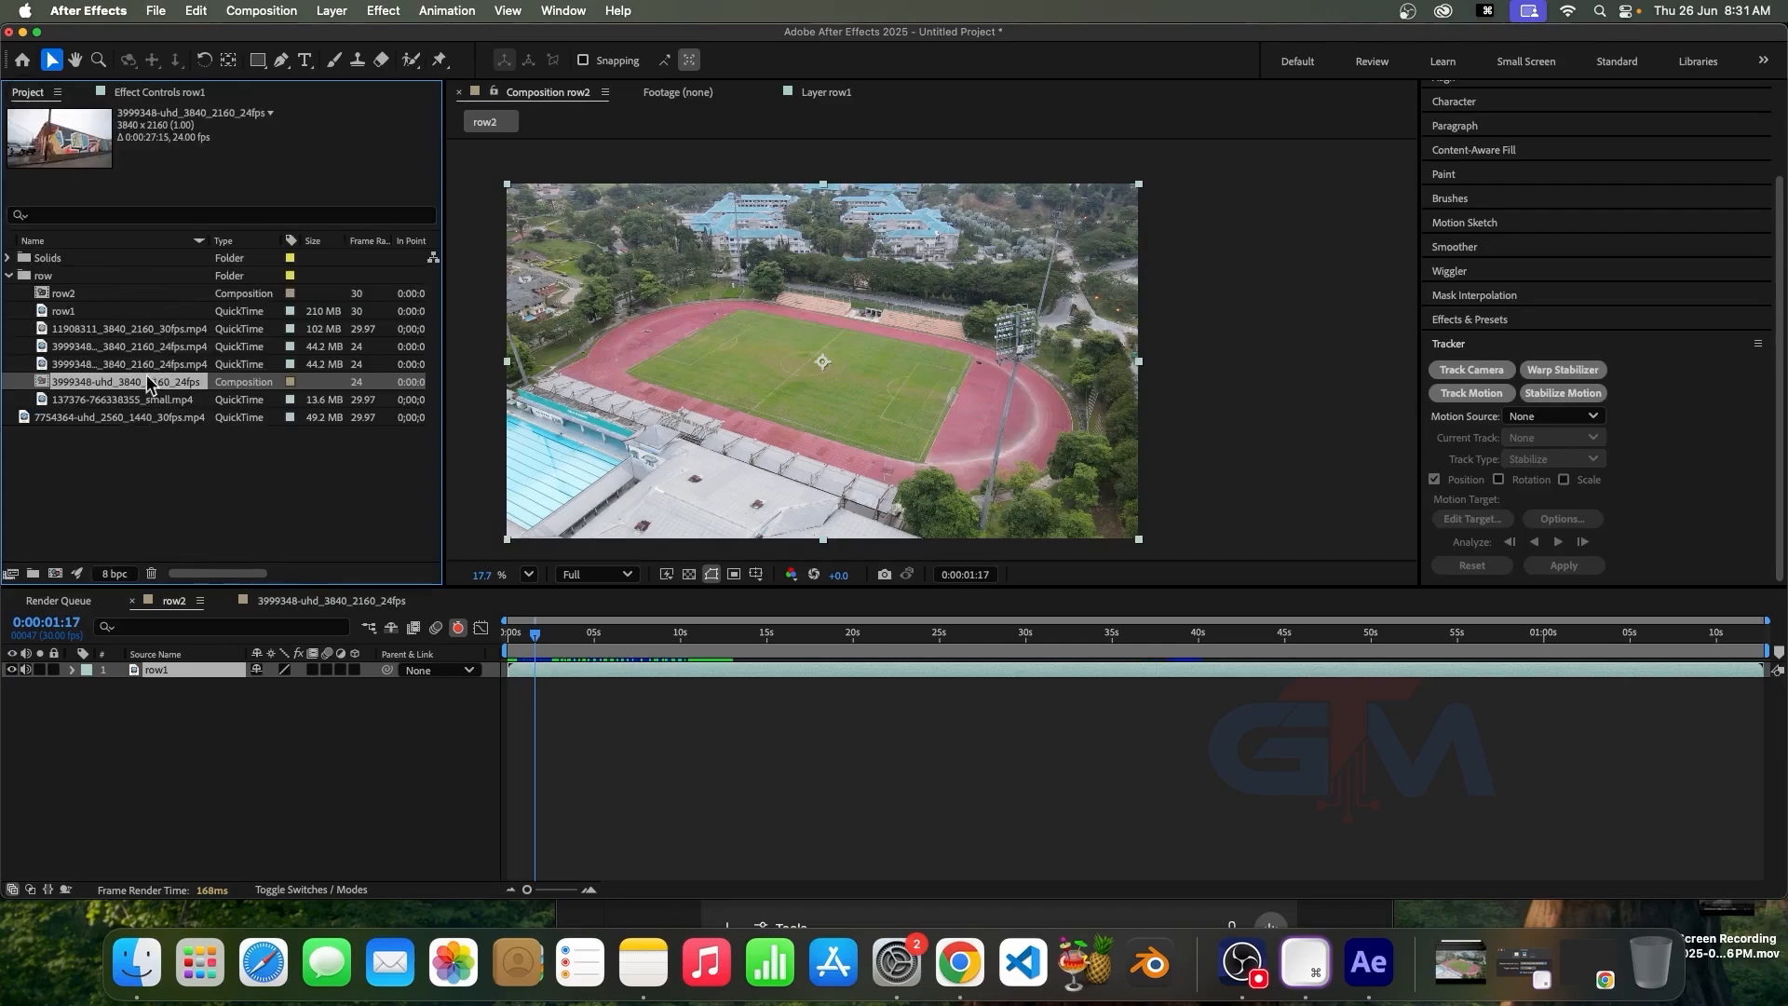
left_click(146, 93)
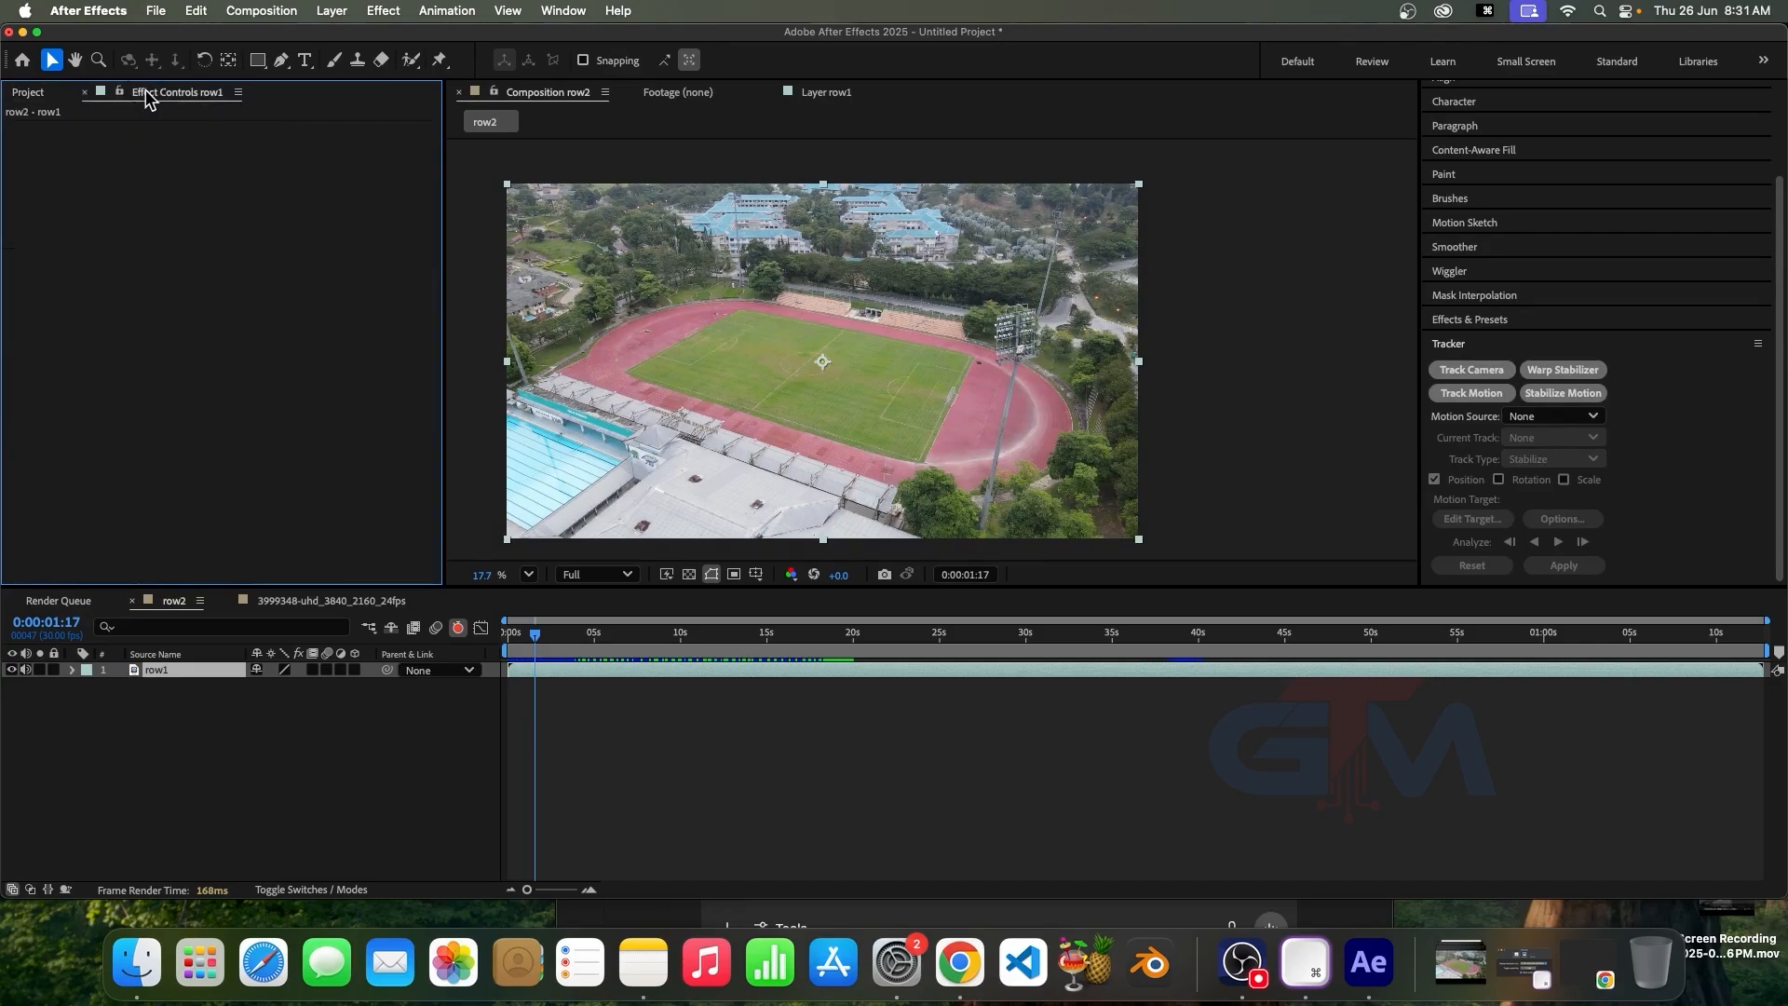
left_click(30, 94)
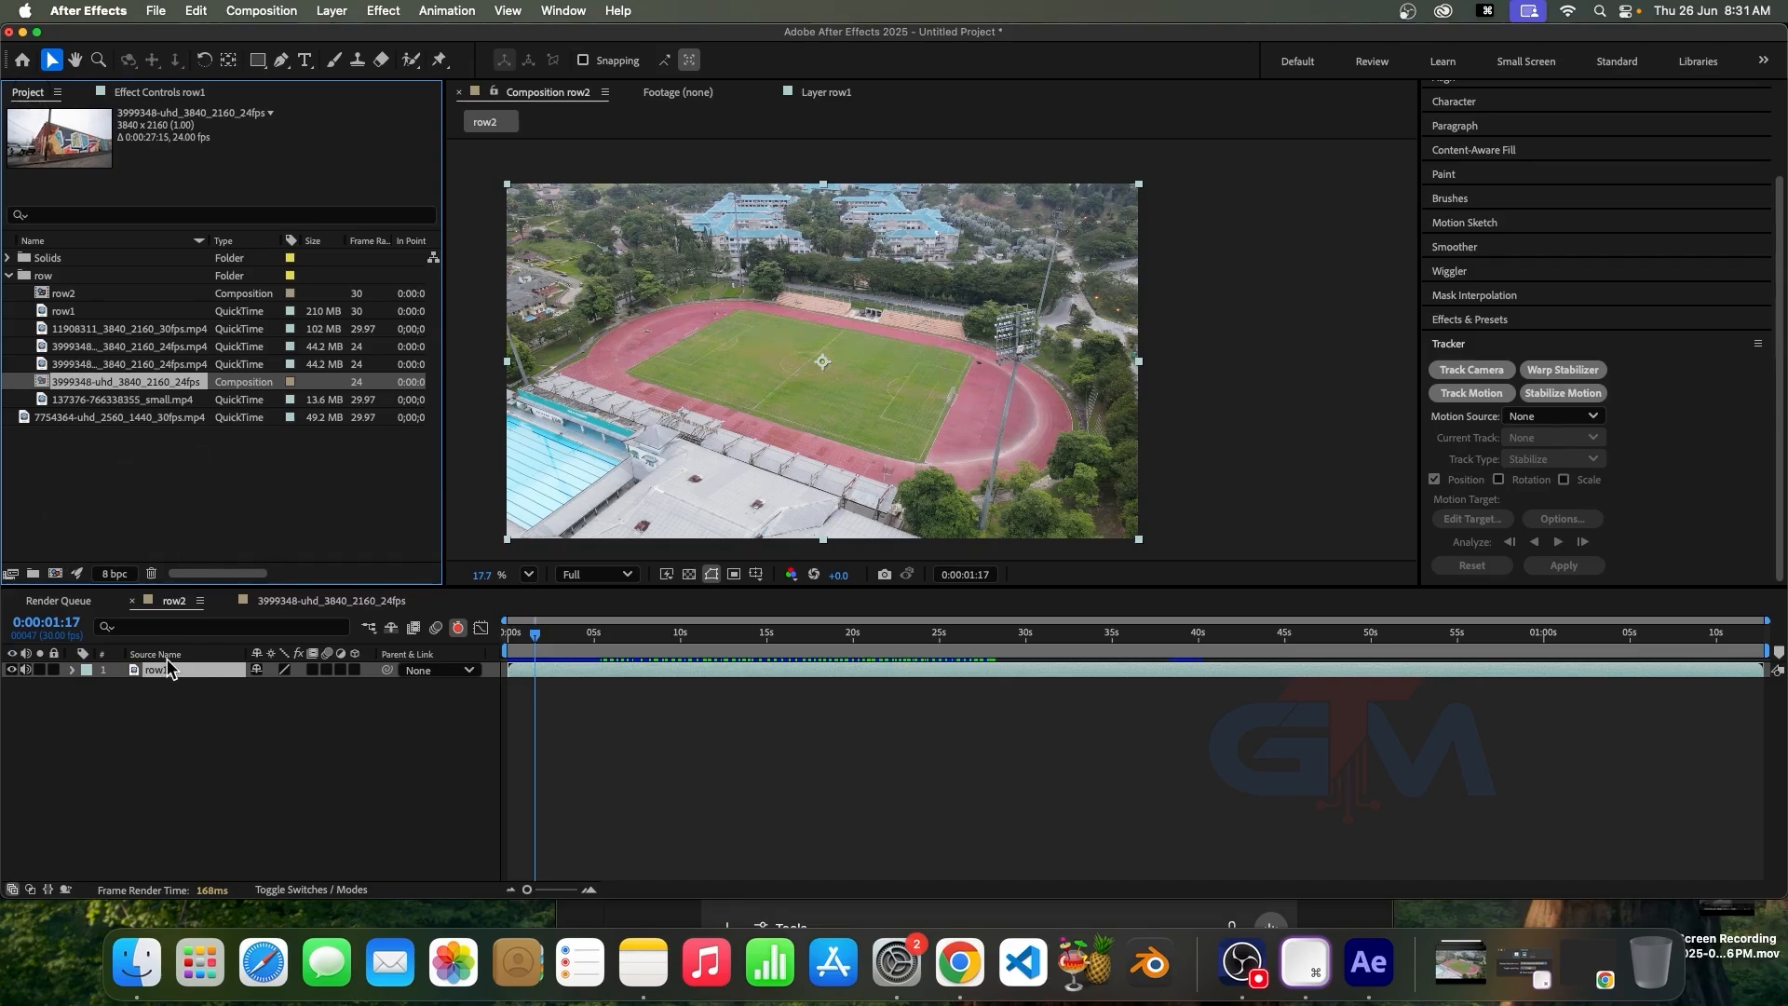
left_click(66, 295)
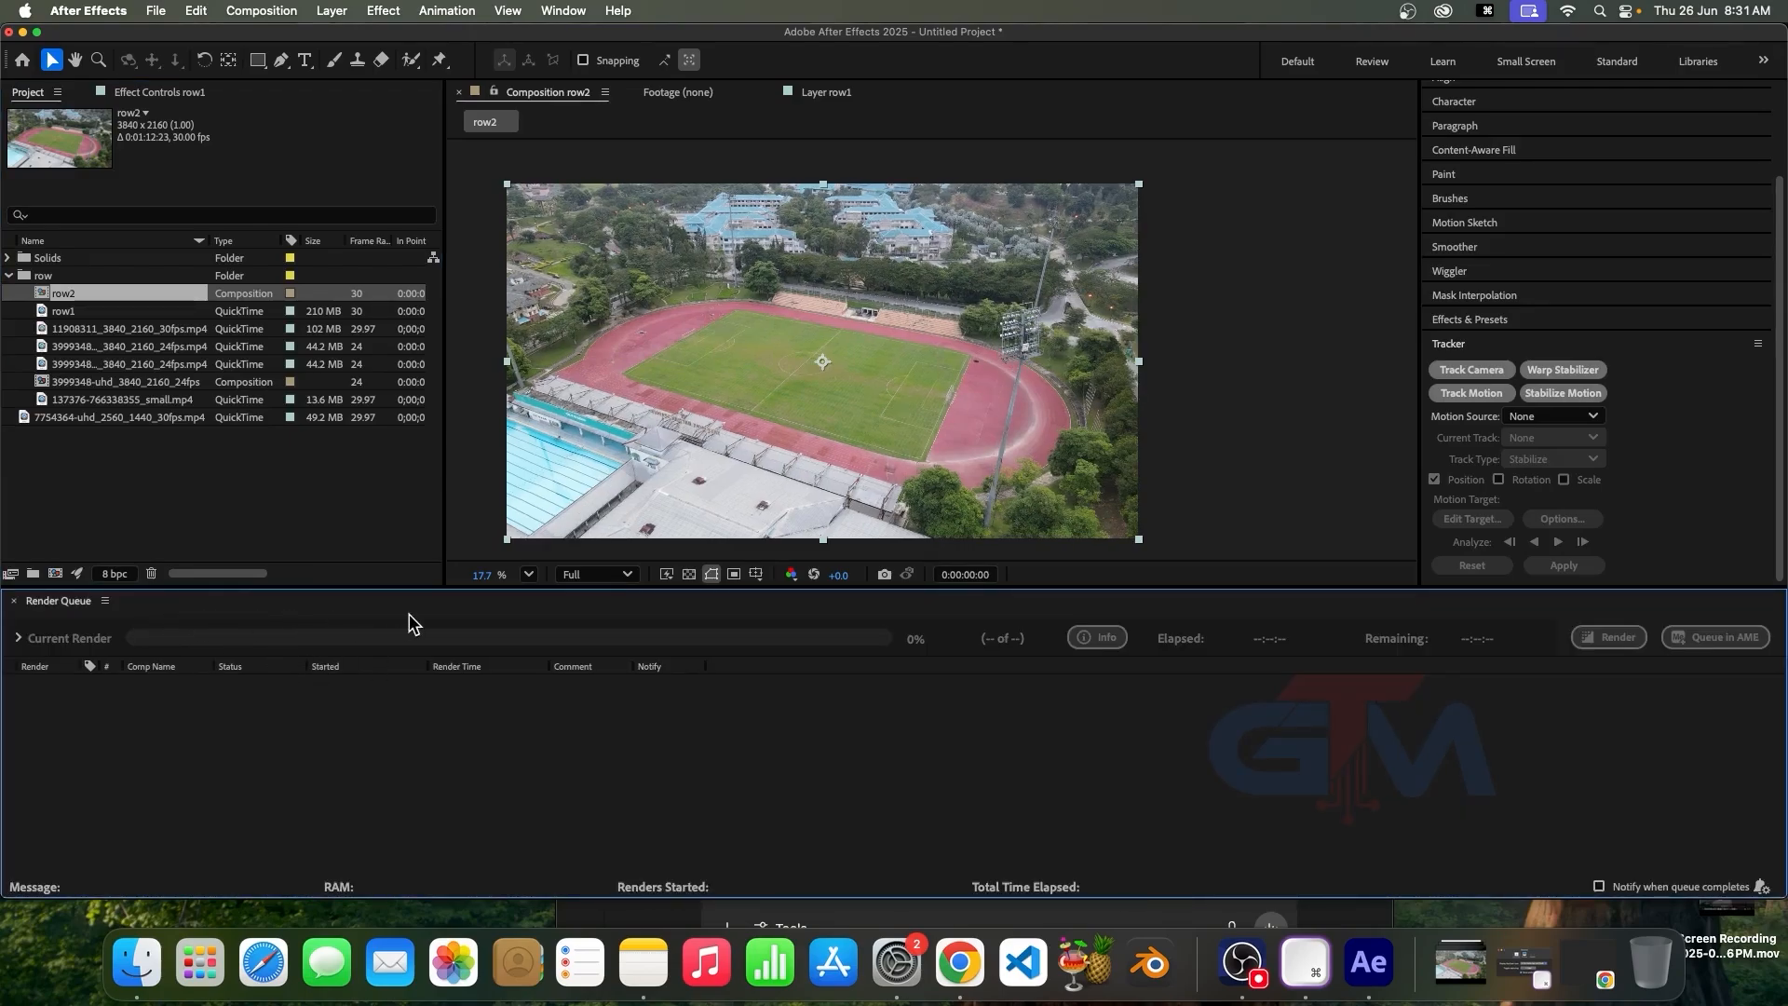
left_click(67, 382)
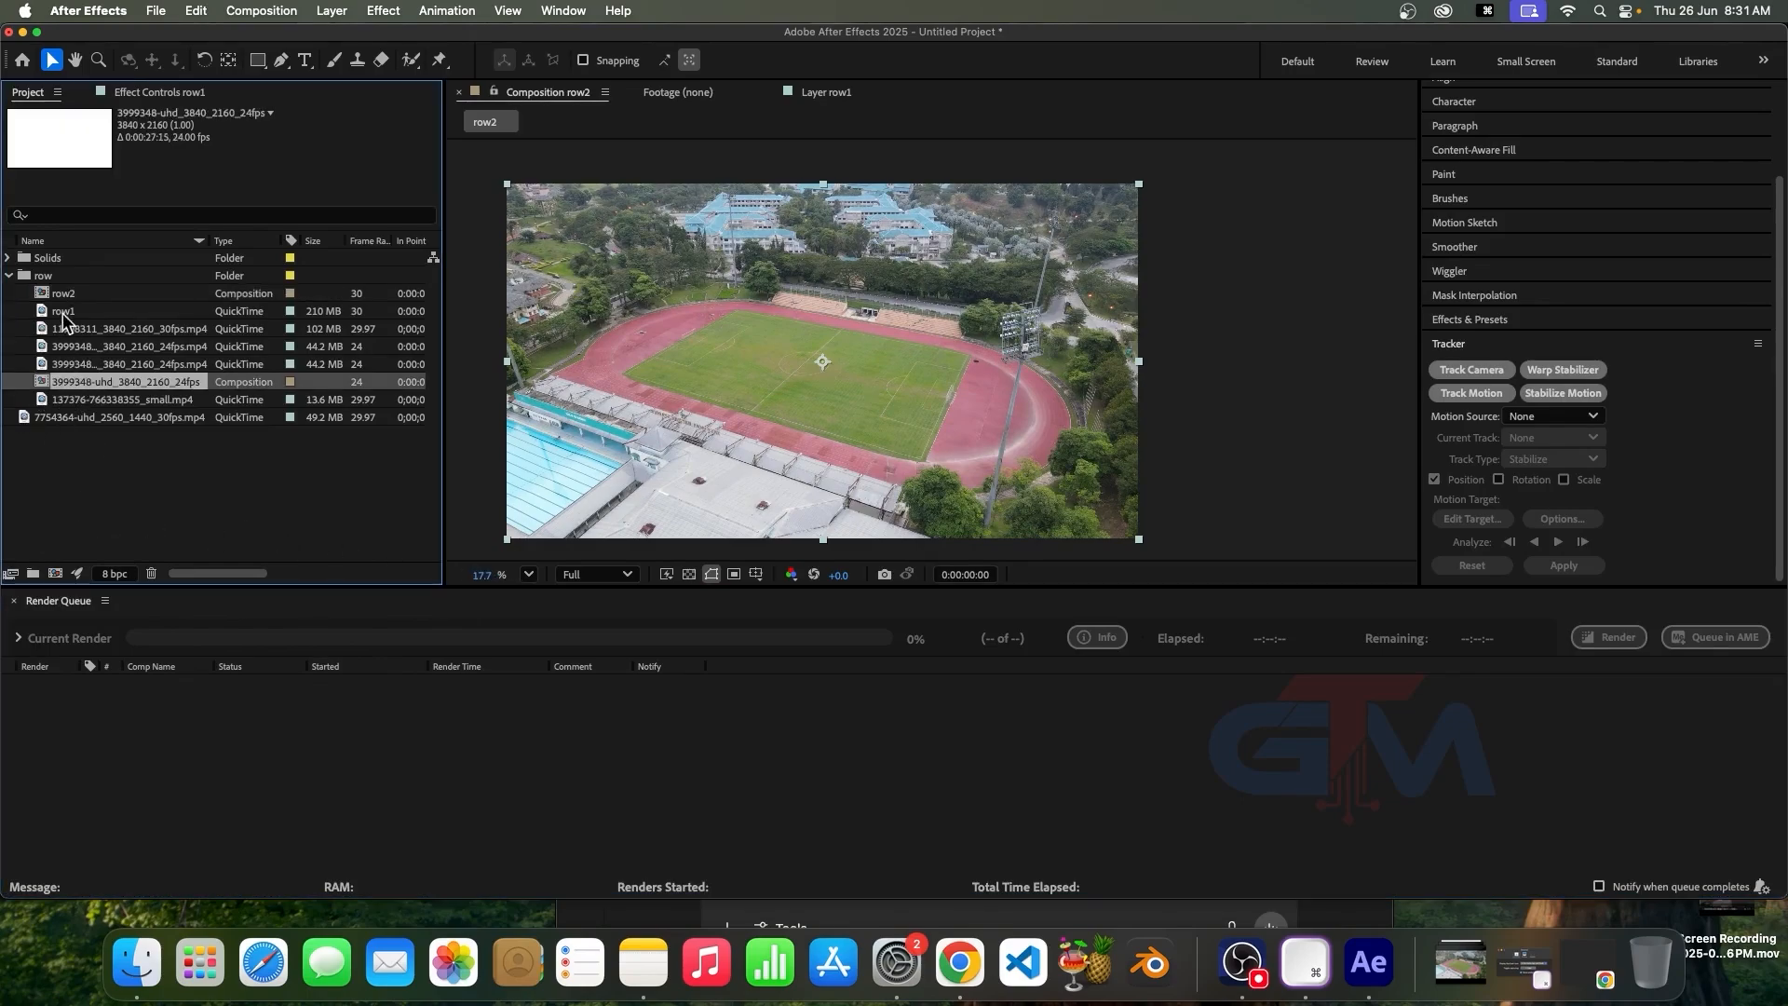
left_click(63, 294)
key("Delete")
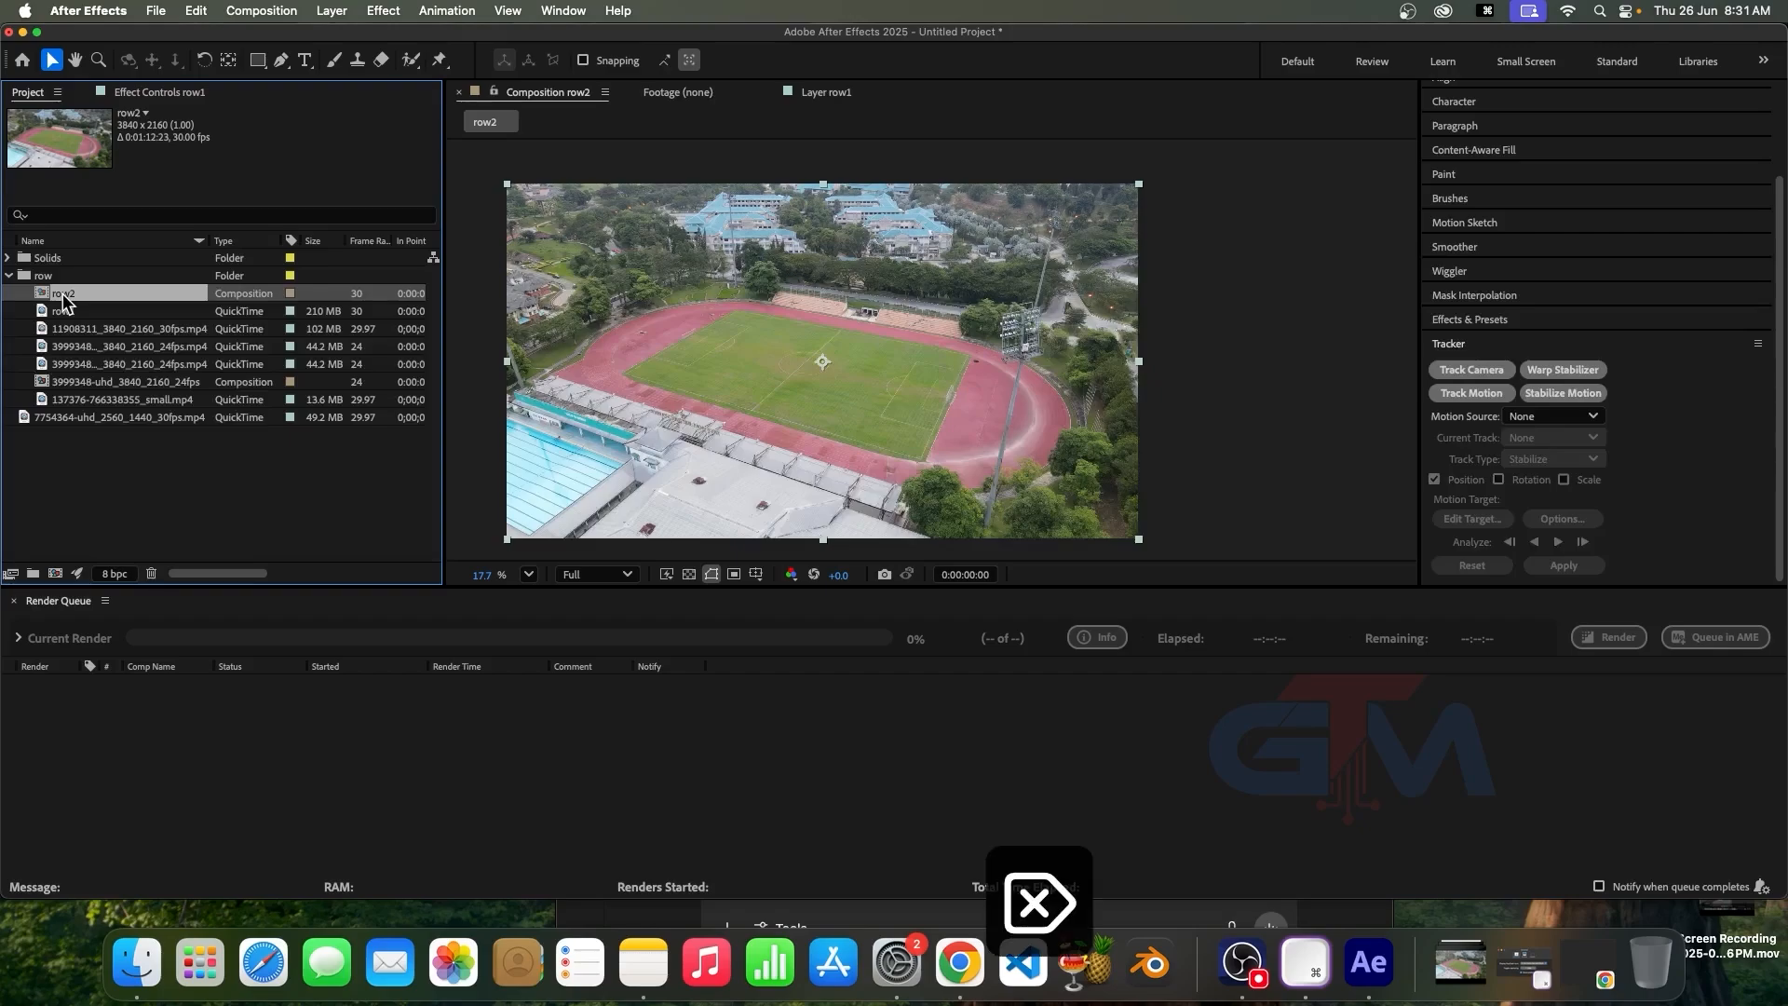
left_click(1006, 527)
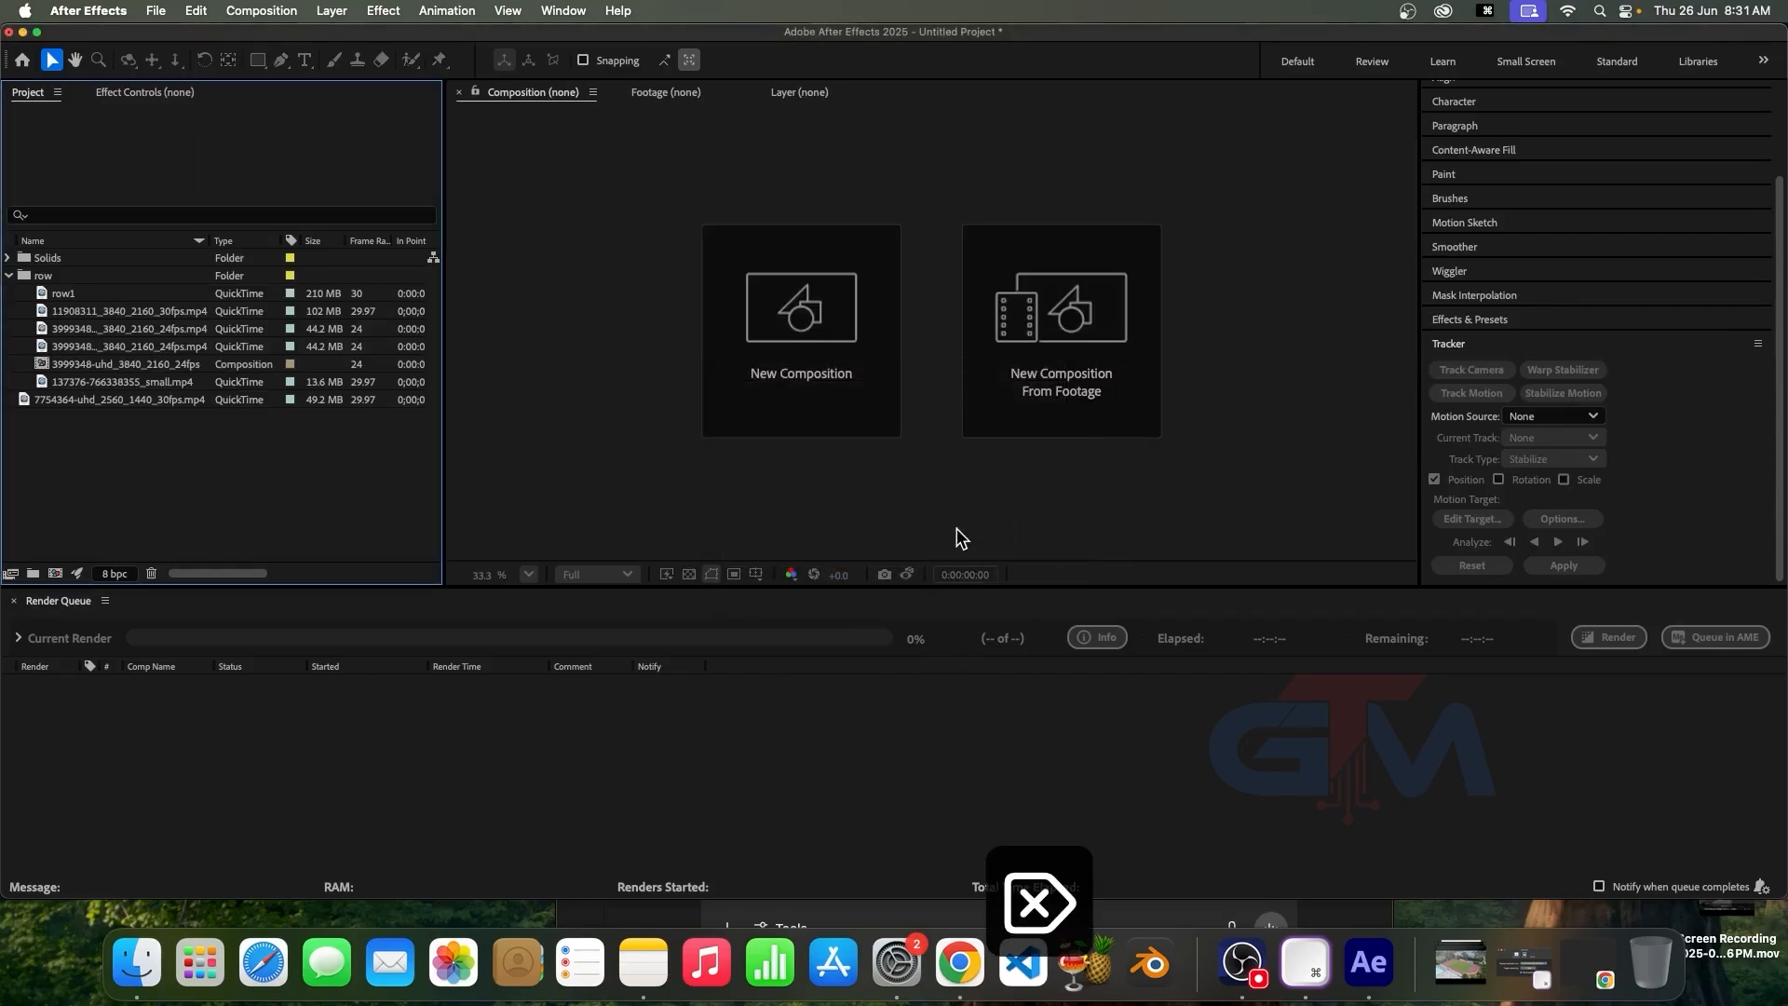
Delete the 3999348-uhd_3840_2160_24fps composition from the row folder and accept the deletion
left_click(122, 365)
key("Delete")
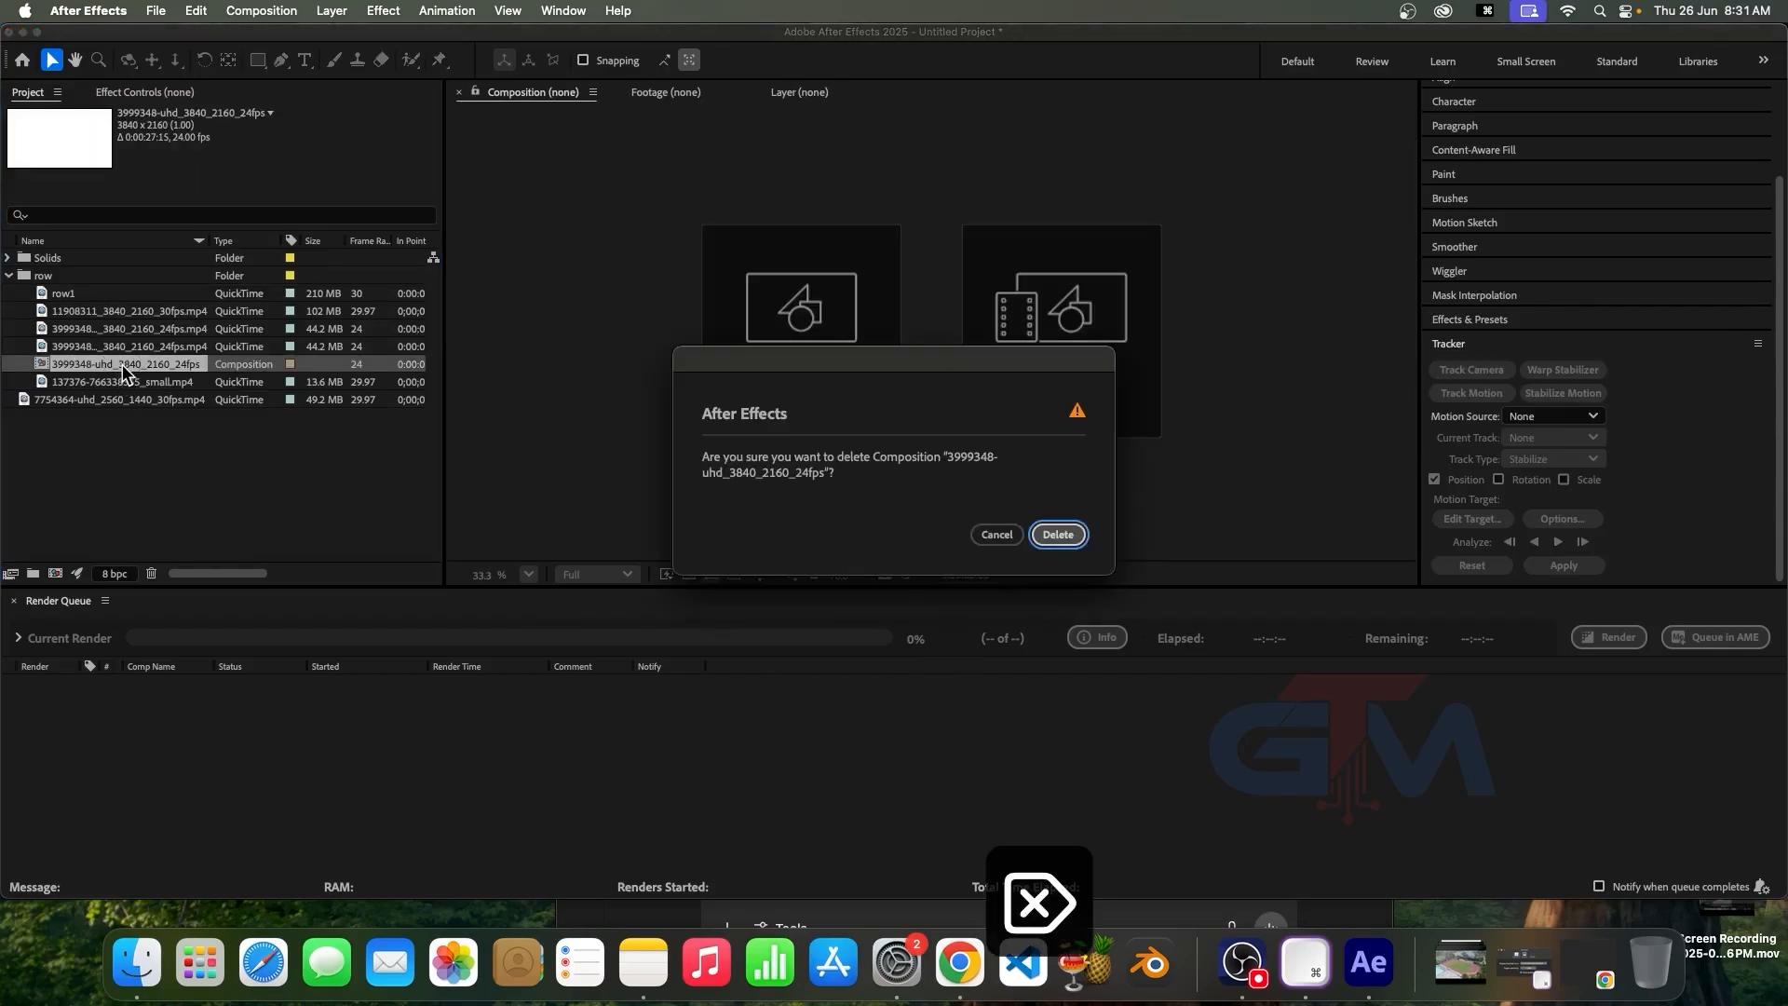
left_click(1055, 535)
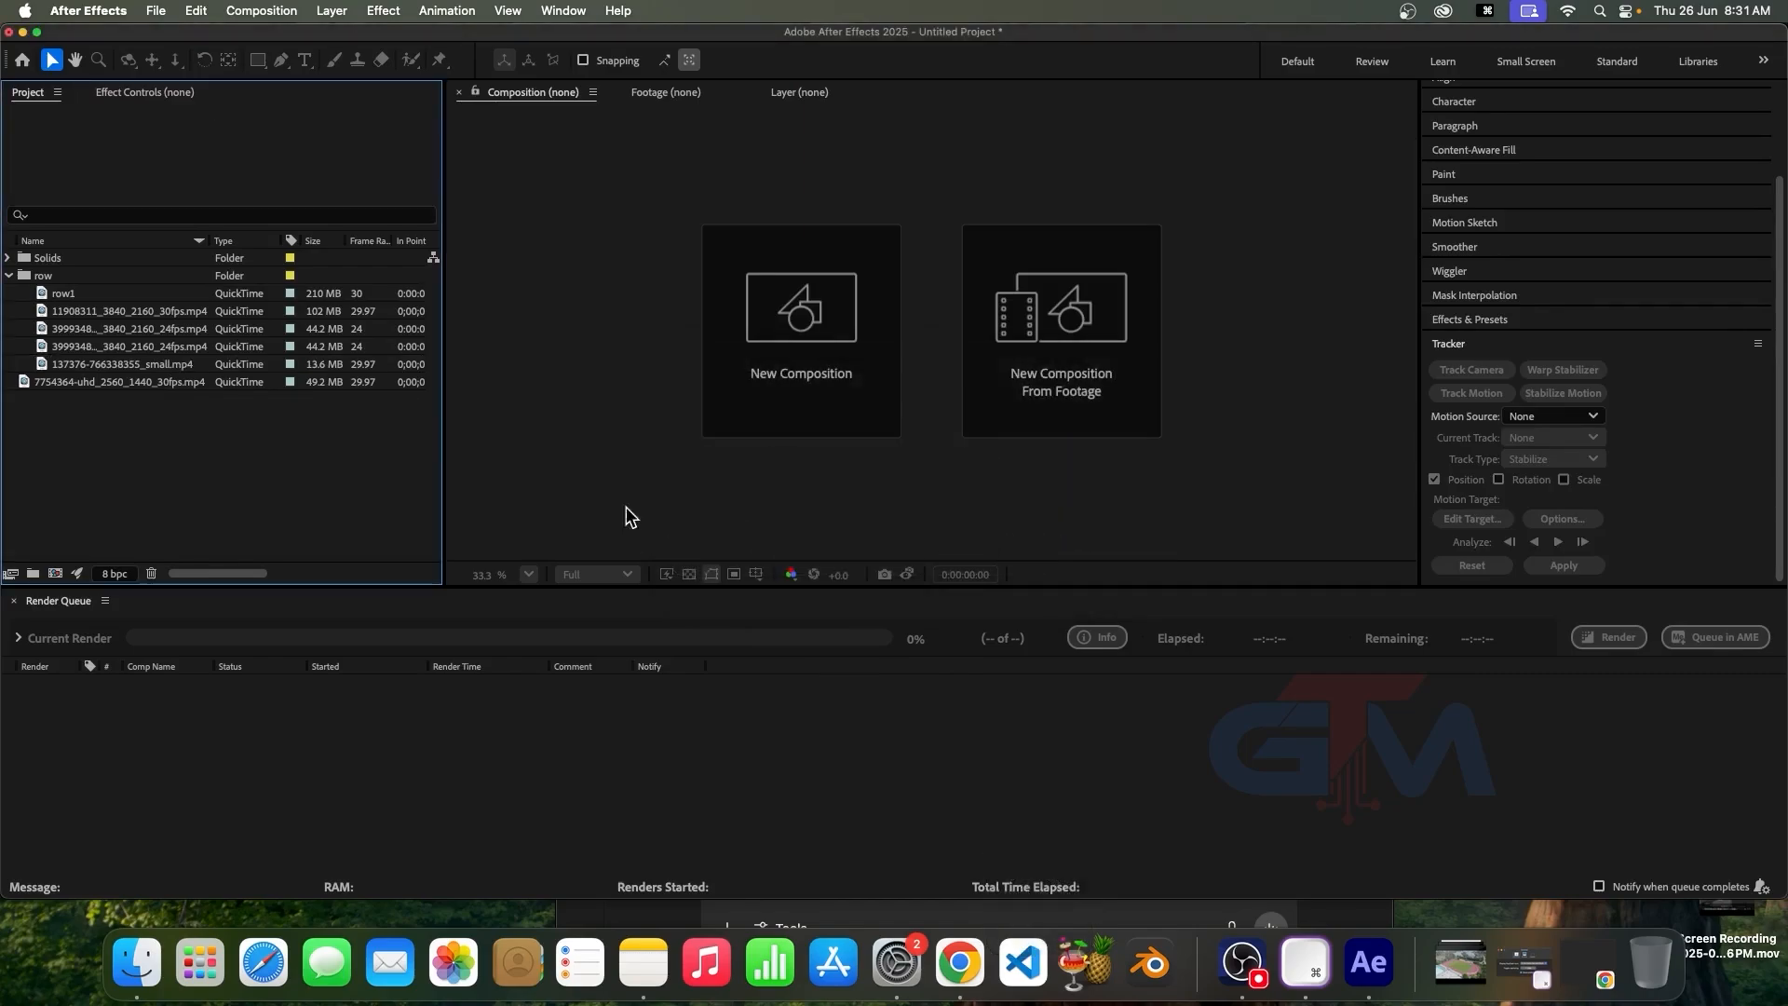
Delete every clip except row1 from the row folder, along with the loose 7754364-uhd_2560_1440_30fps.mp4 clip
left_click(64, 294)
left_click(74, 312)
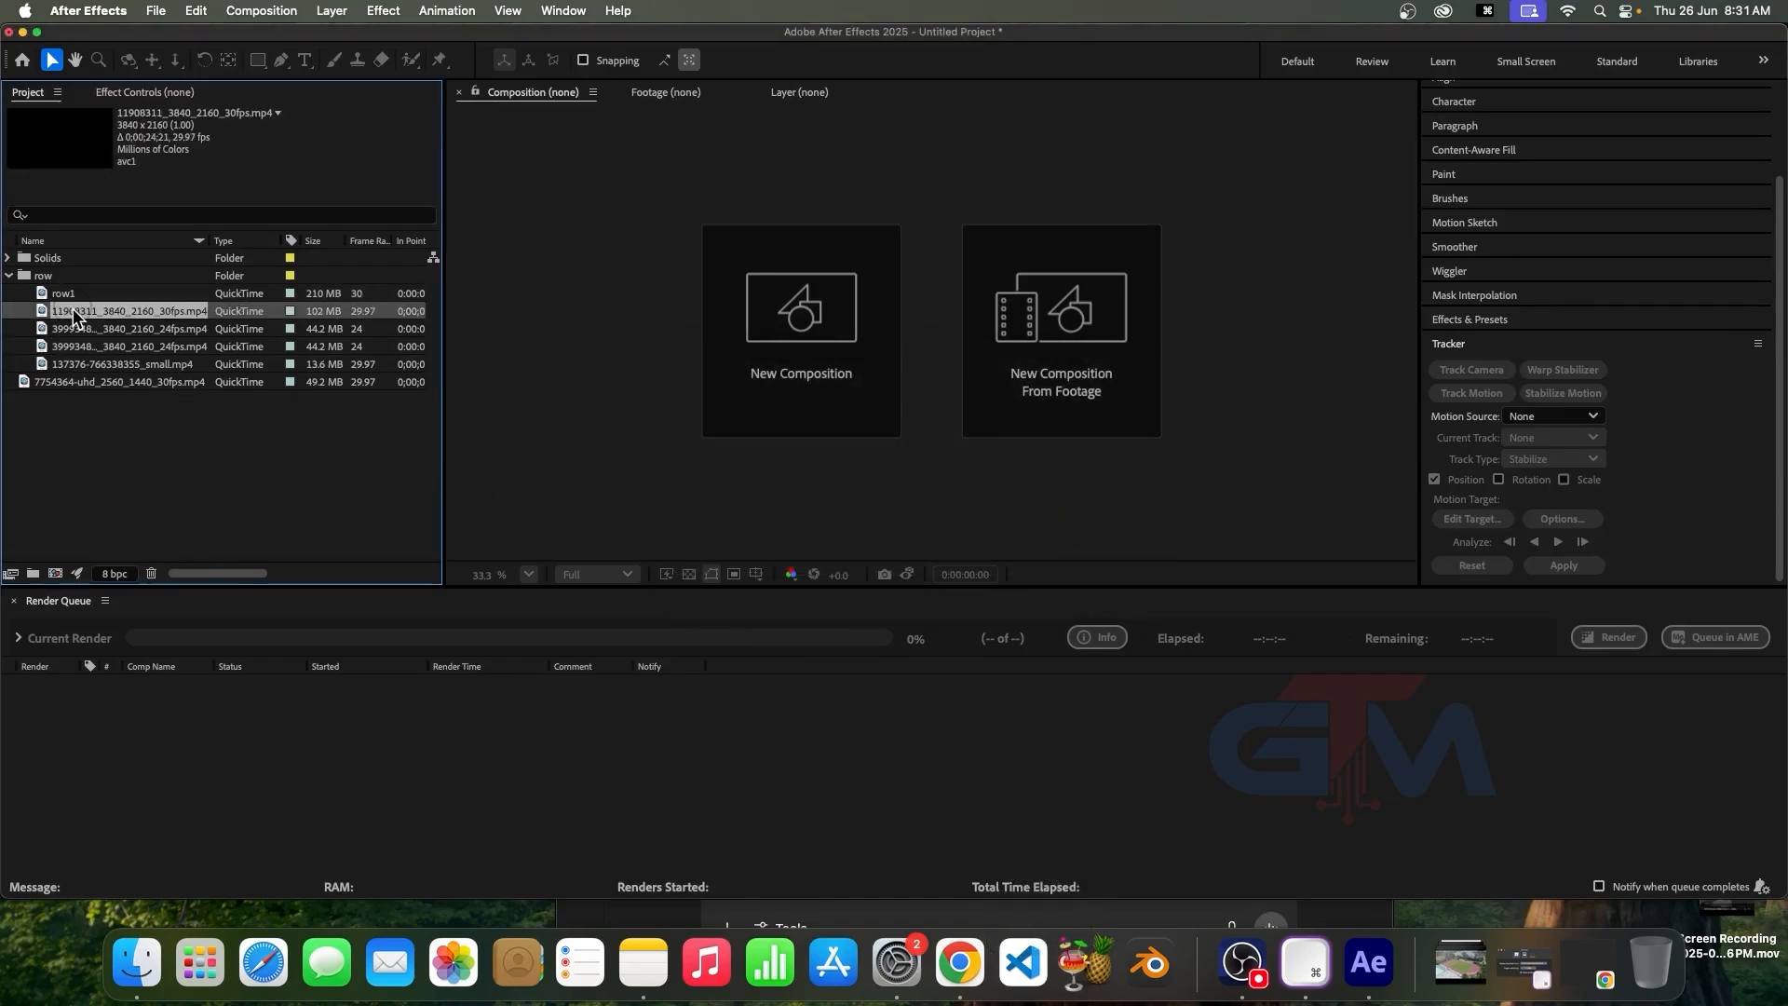
left_click(78, 363, "shift")
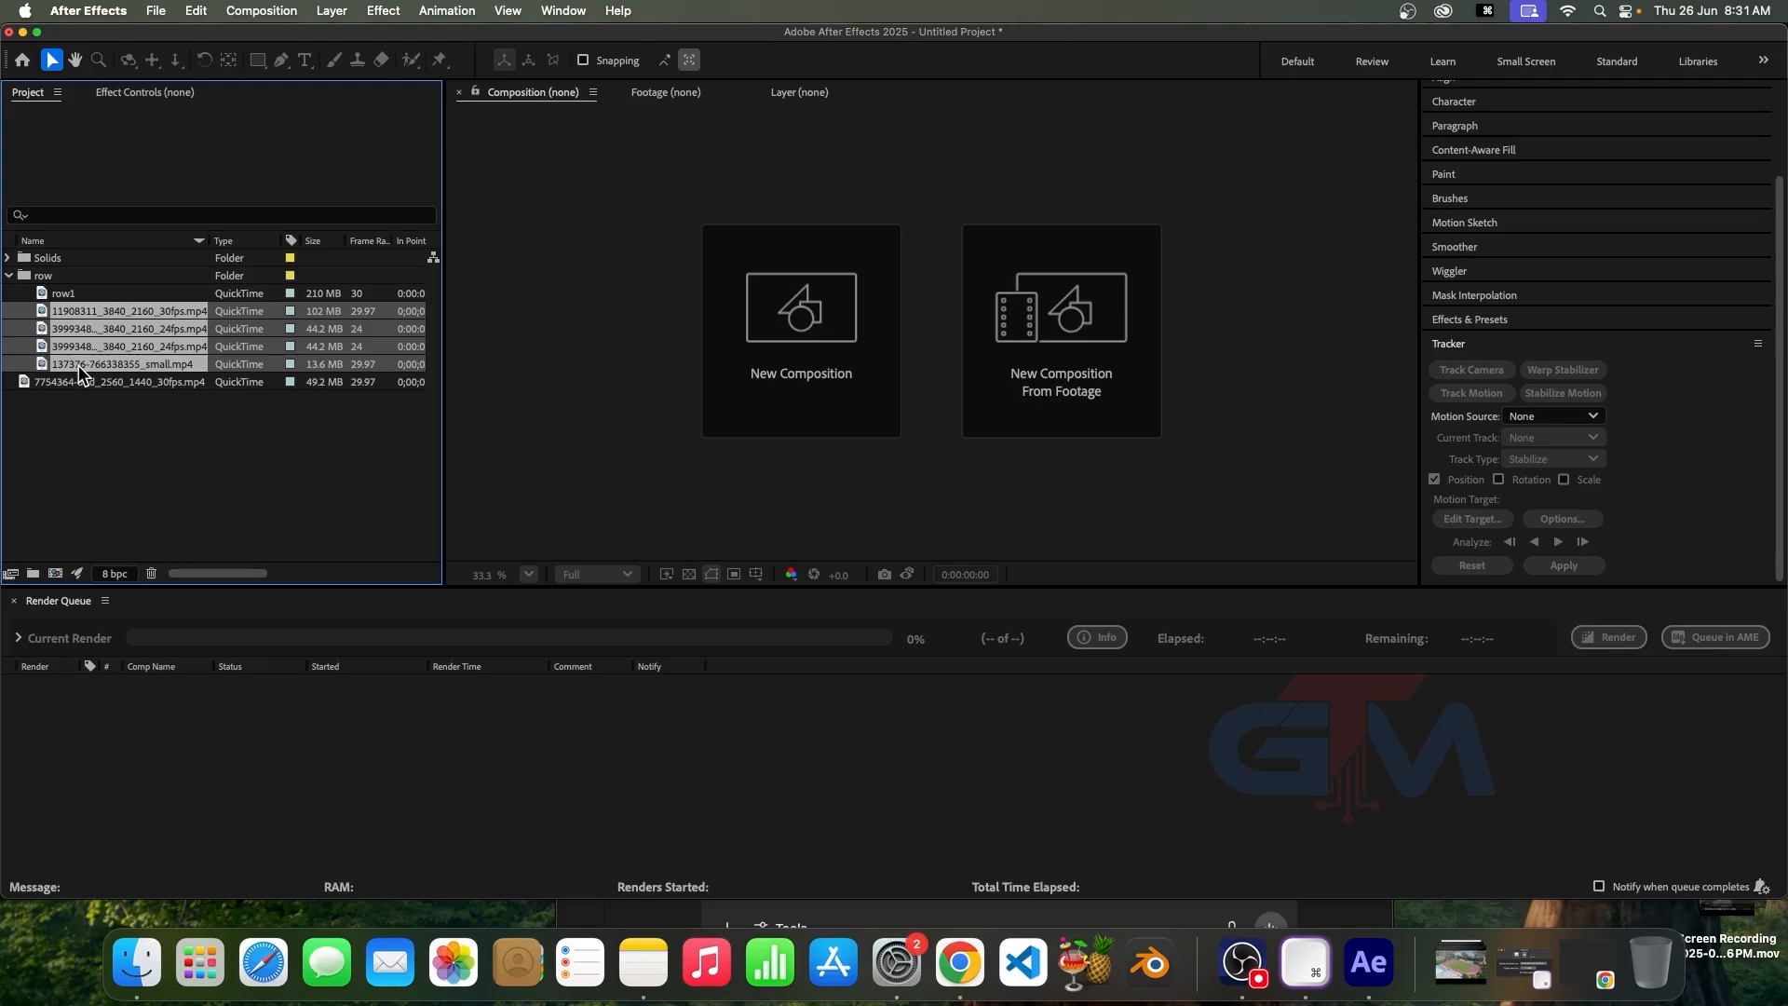
key("Delete")
left_click(1053, 536)
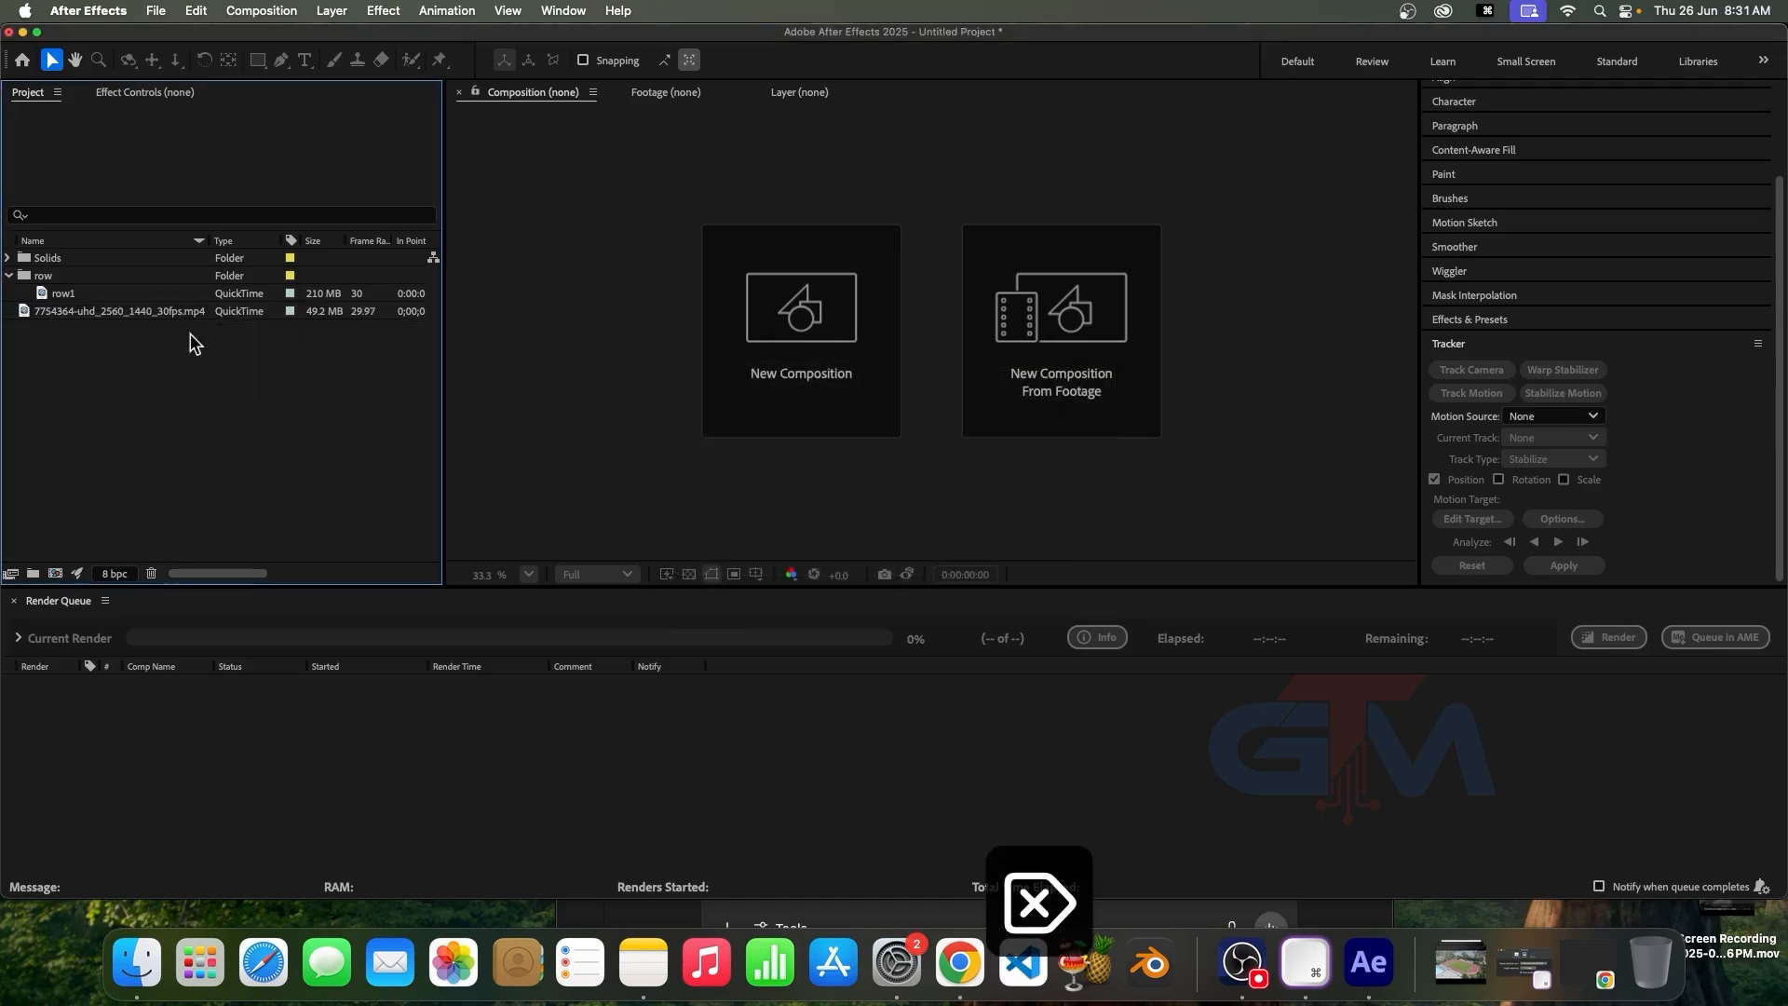
left_click(59, 310)
key("Delete")
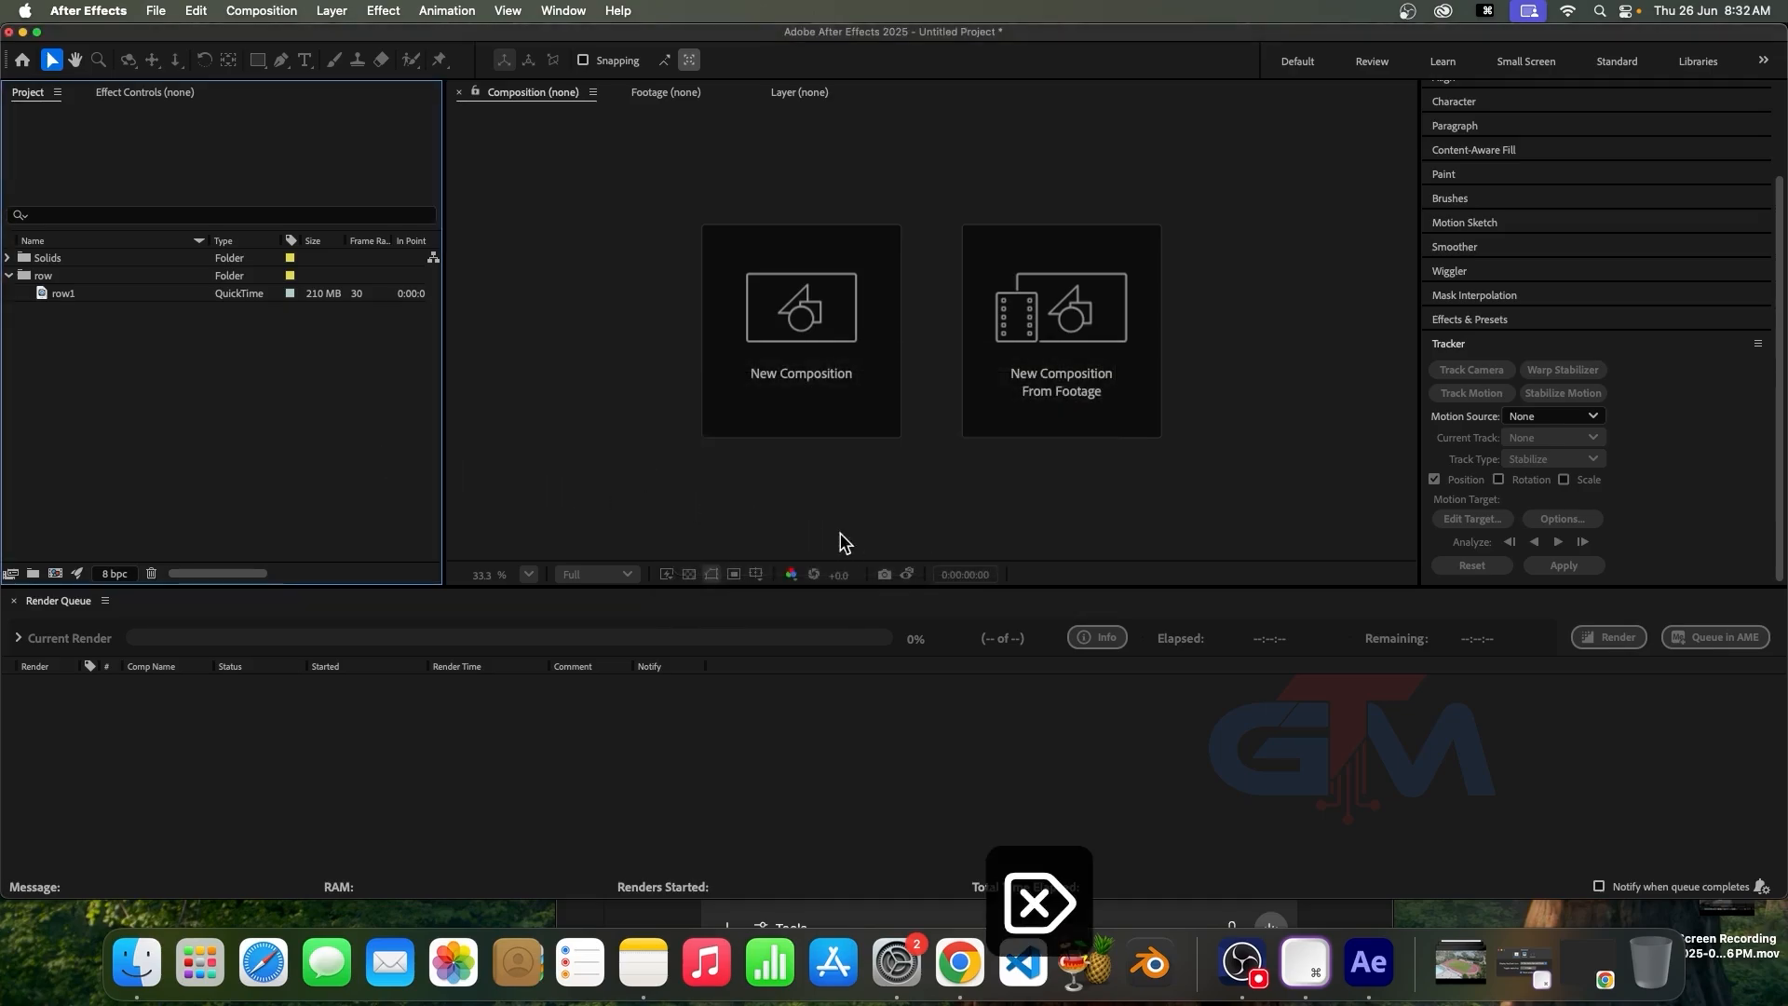
Check the contents of the Solids folder and delete the folder together with its red solid
left_click(67, 294)
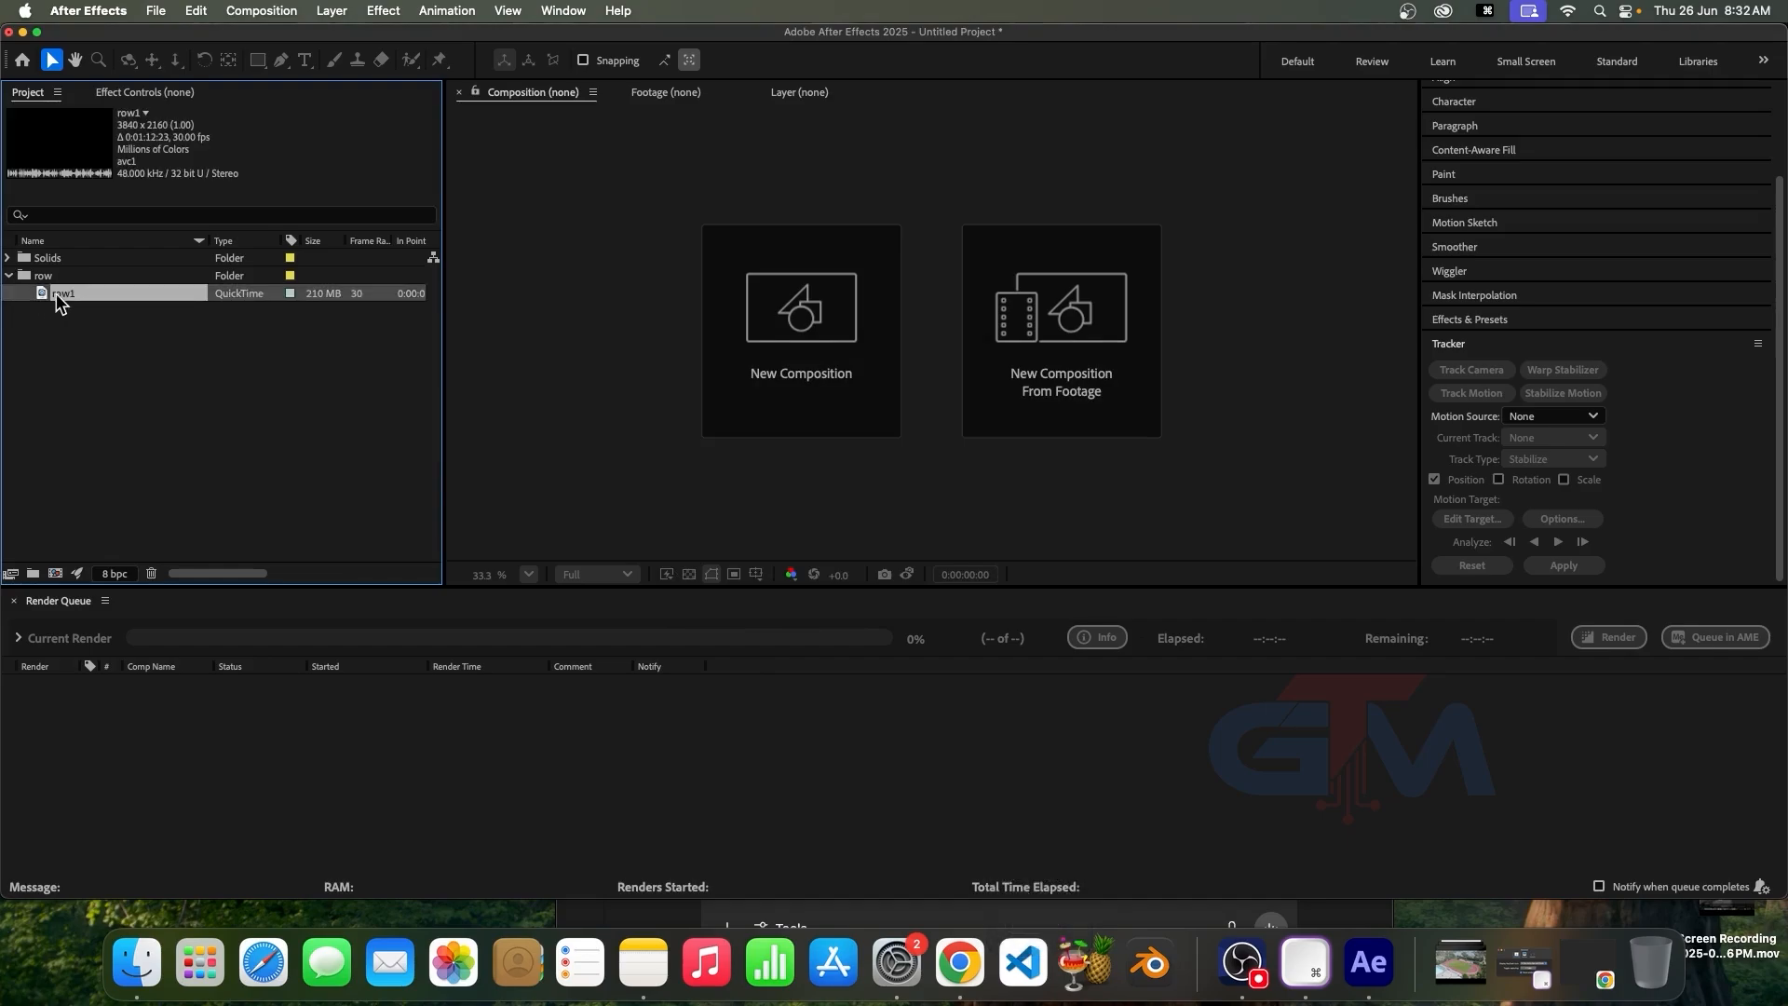
left_click(58, 260)
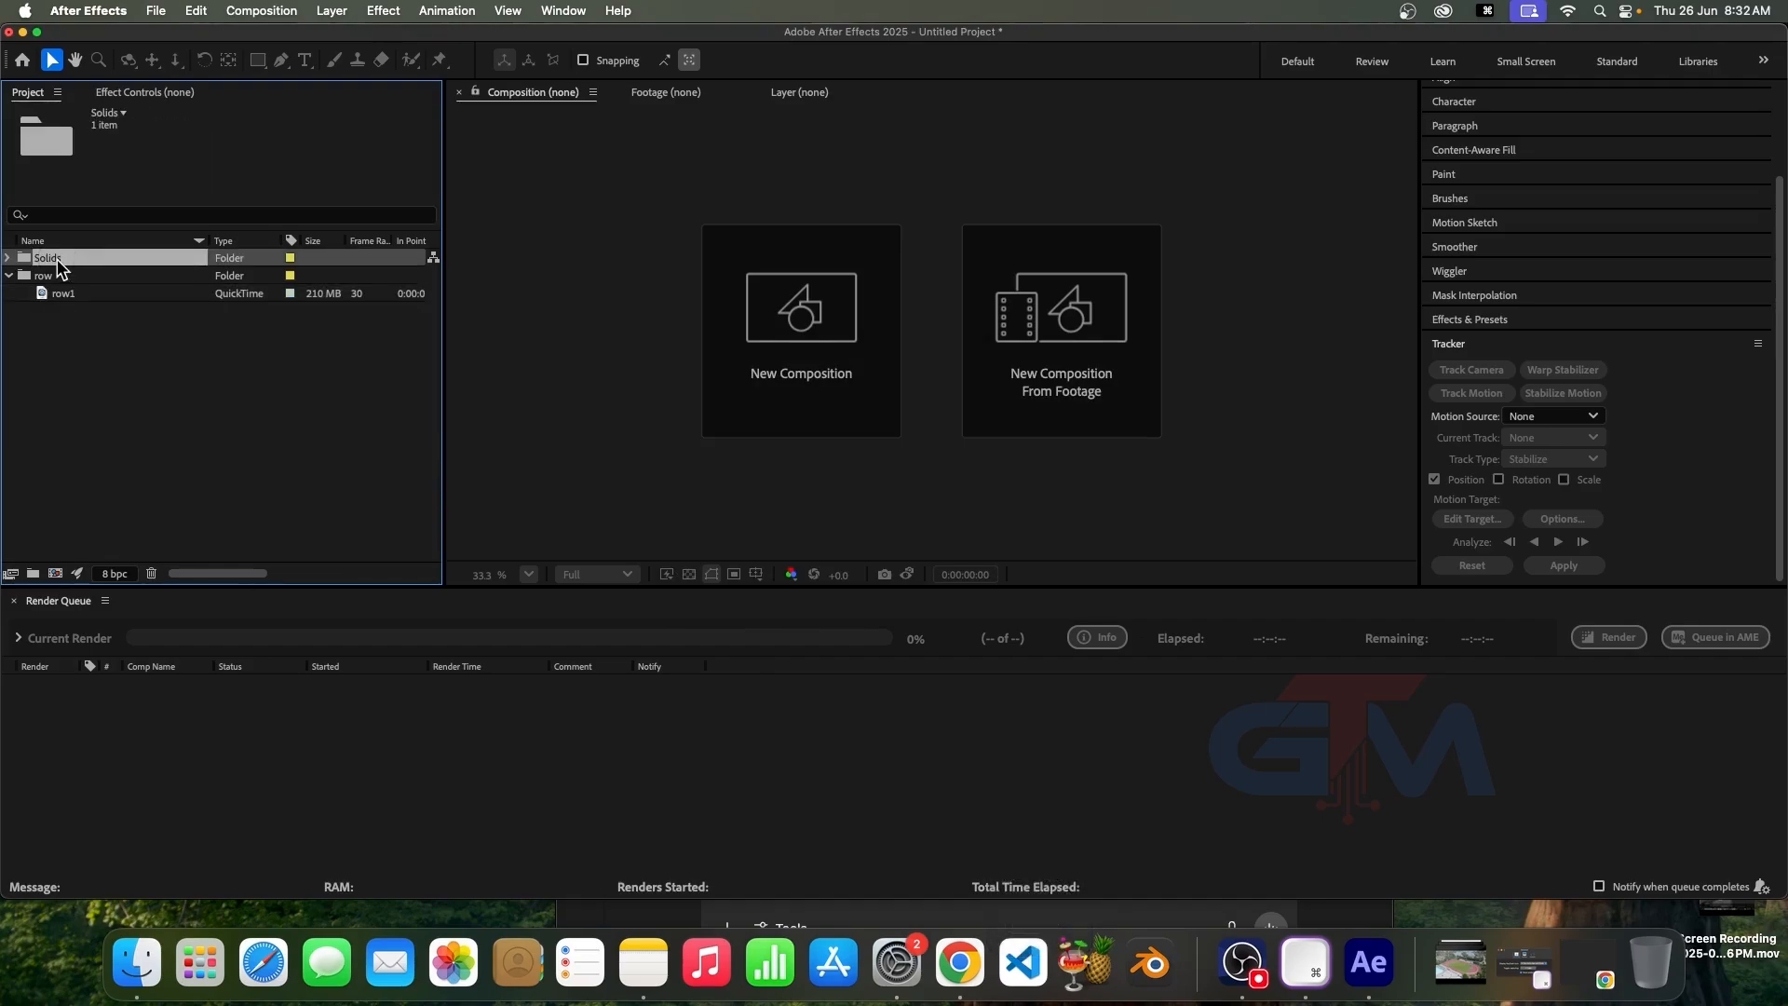
left_click(8, 258)
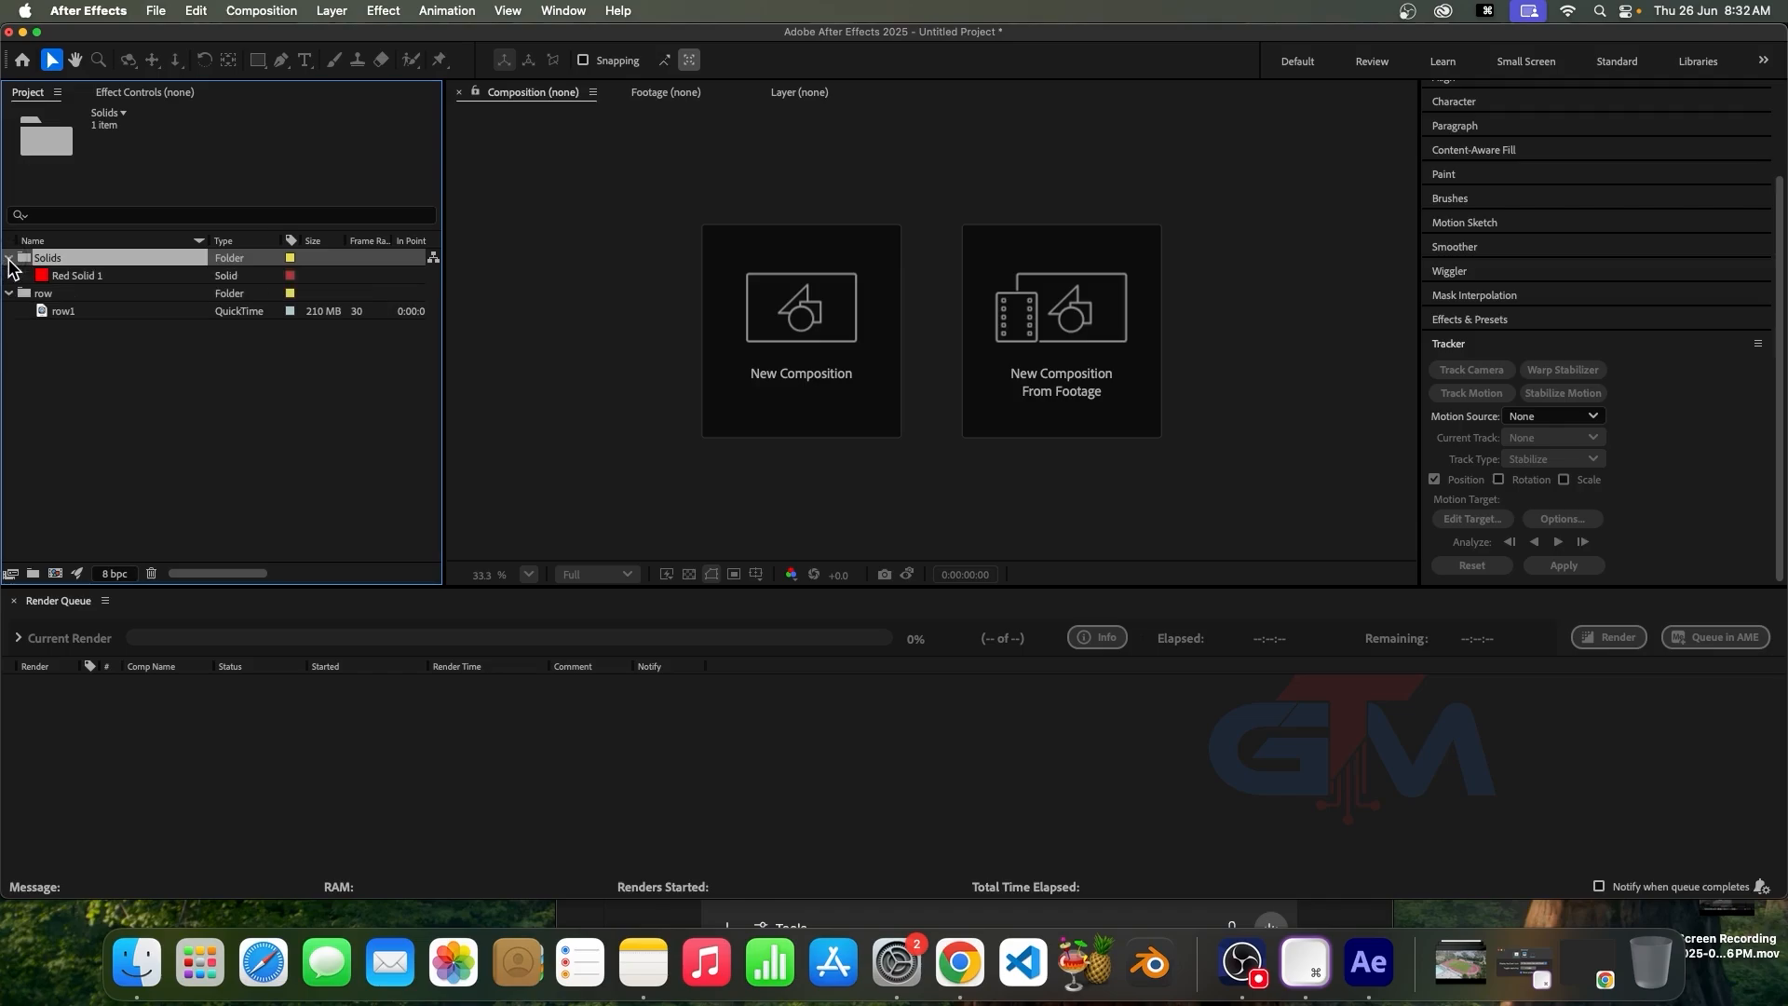
left_click(74, 277)
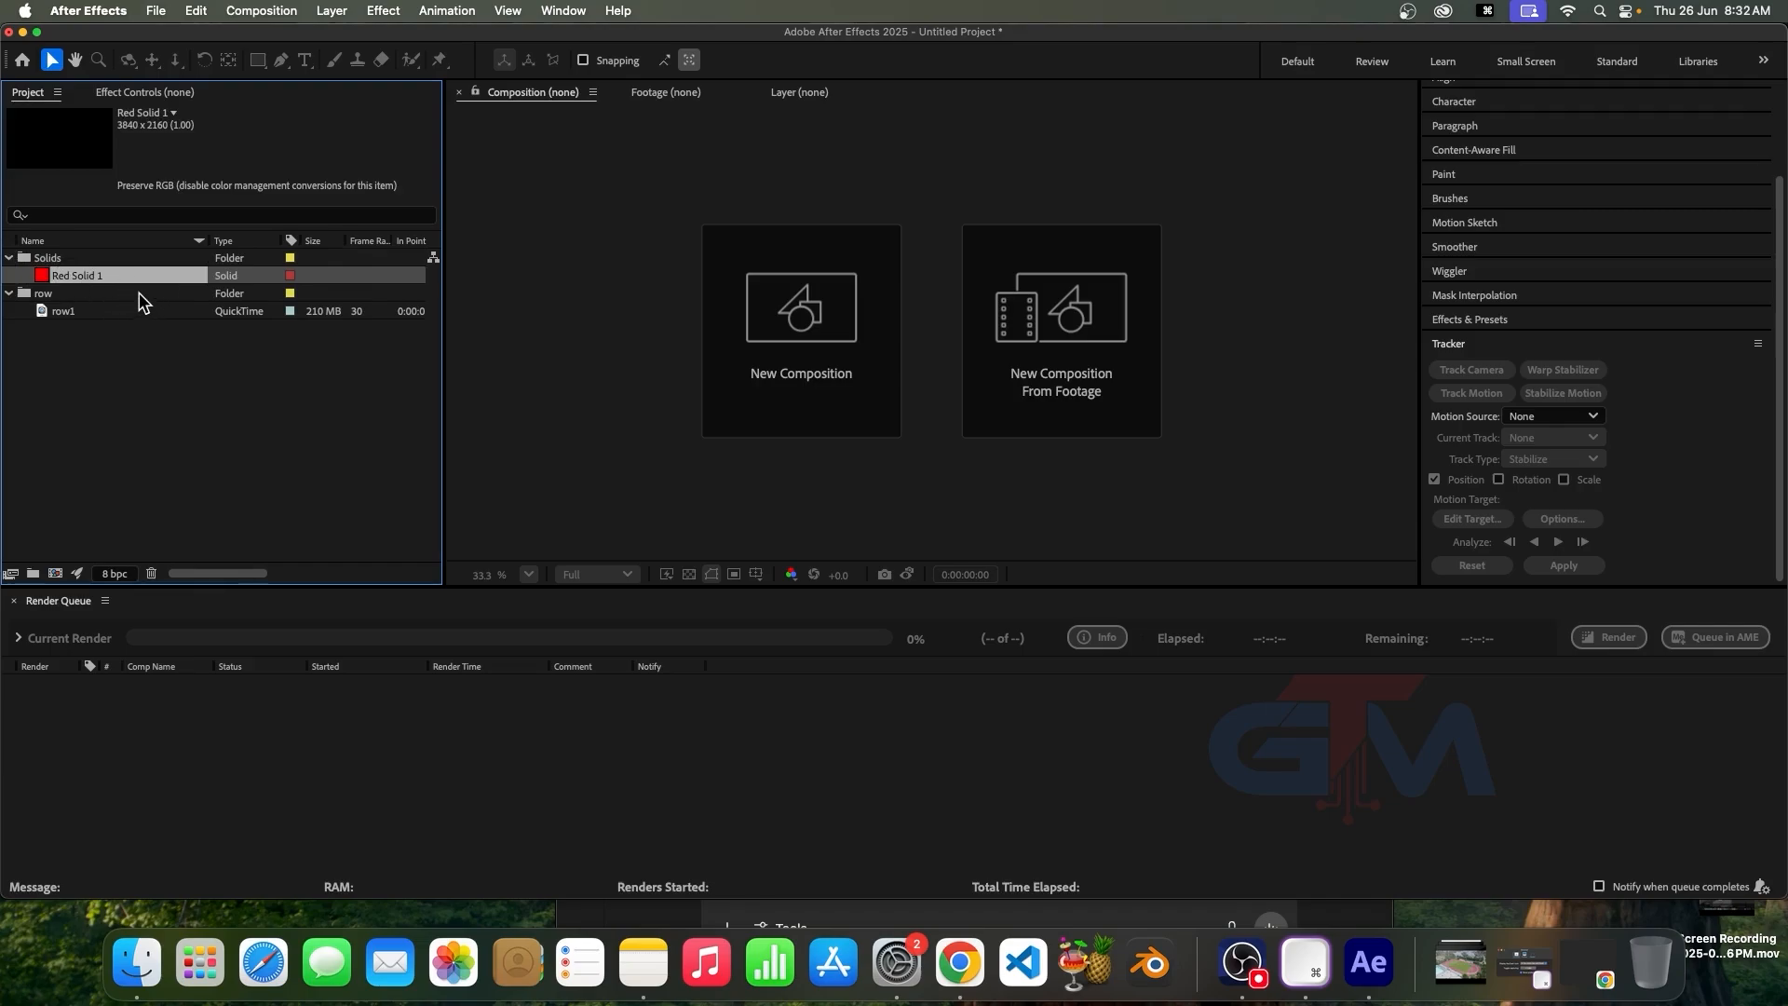
left_click(64, 260)
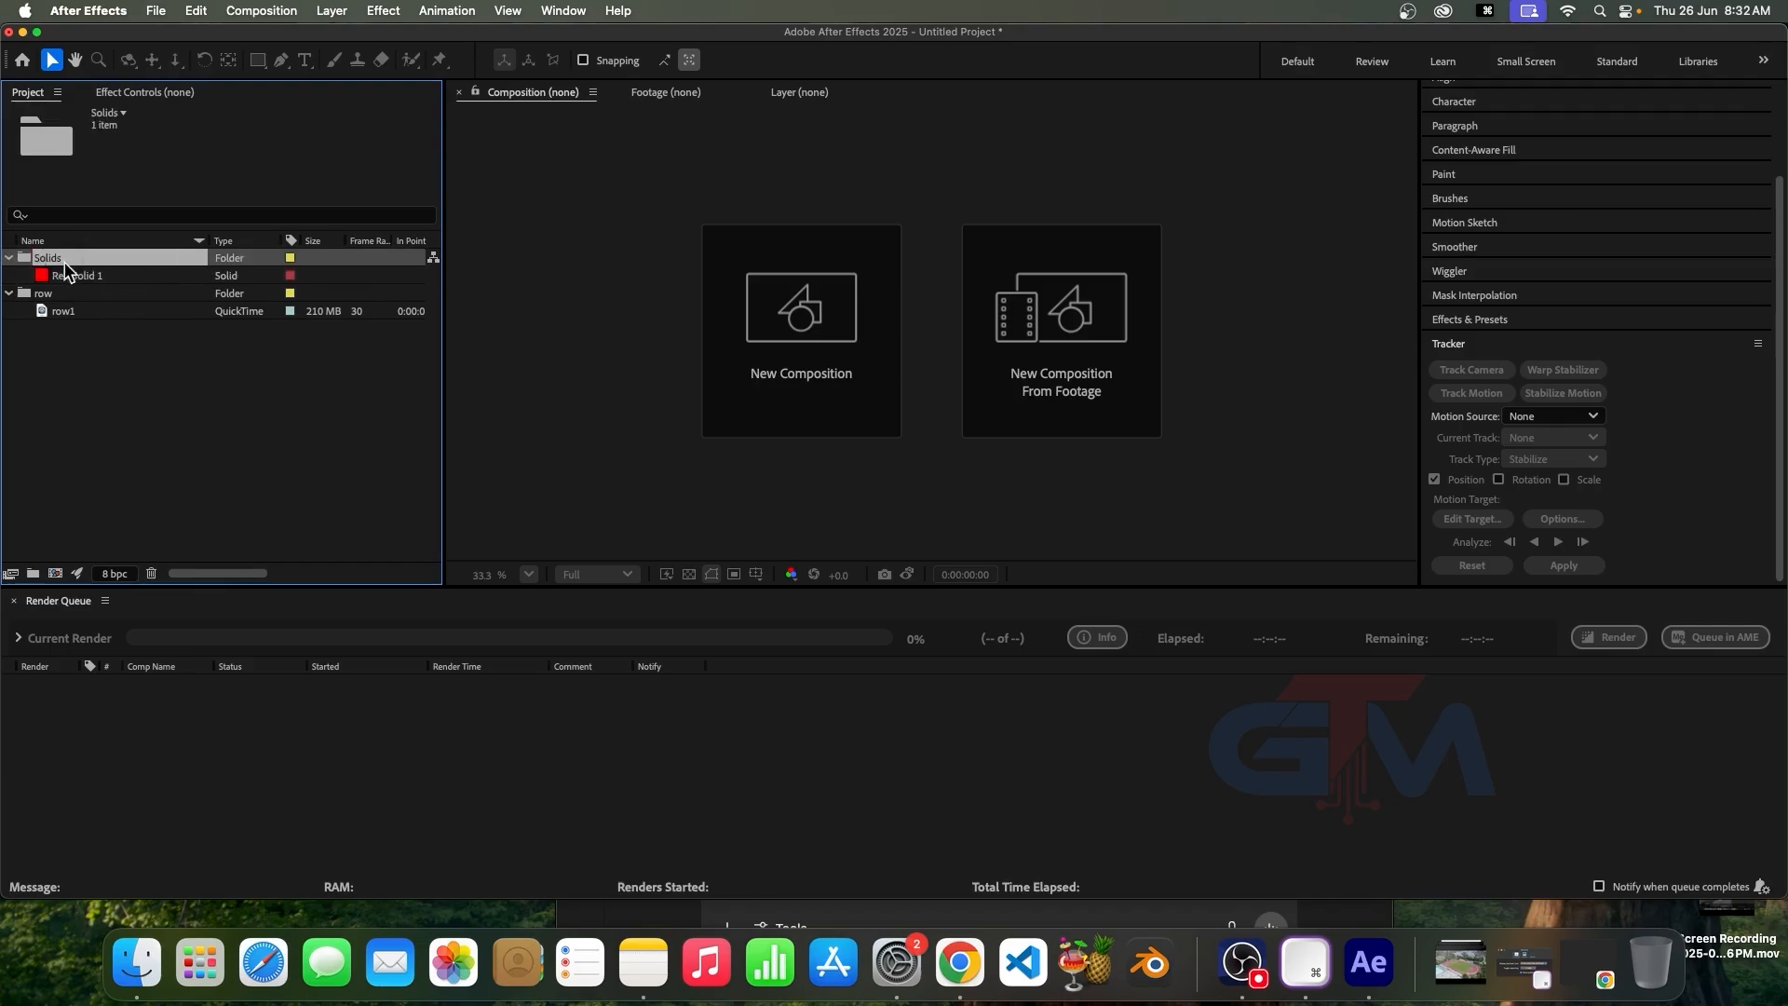
key("Delete")
left_click(1076, 535)
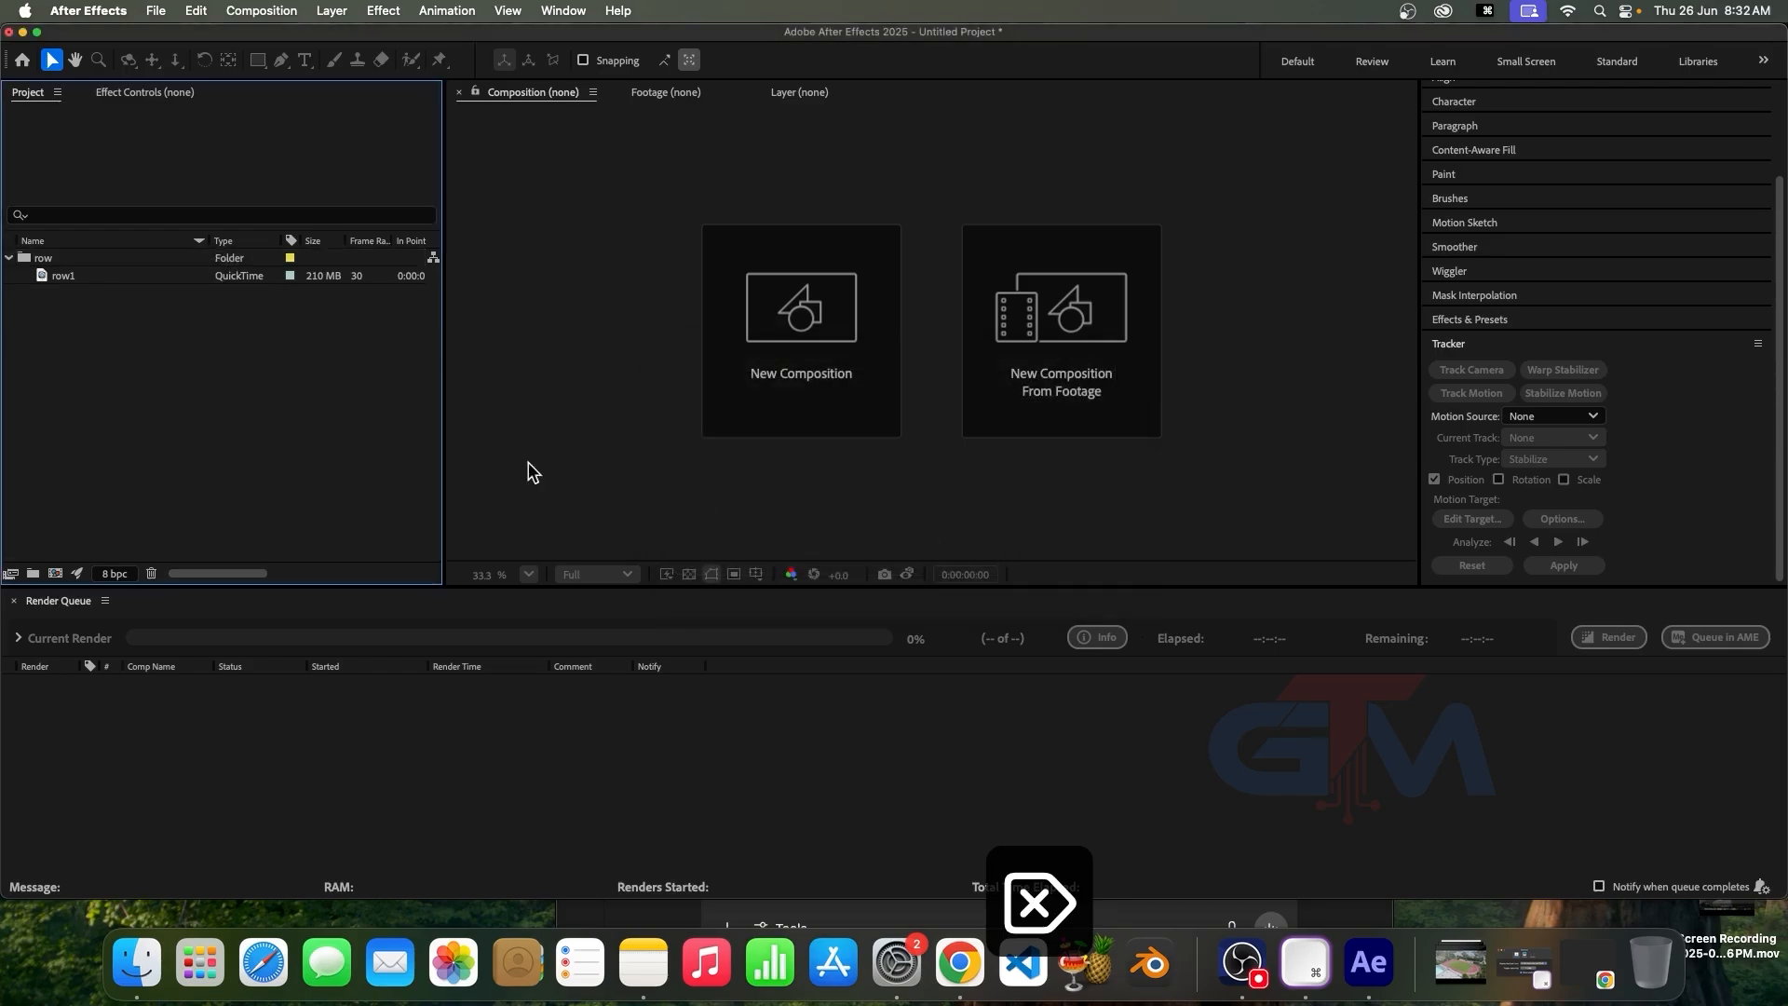
Open the row1 clip in the footage viewer and preview the first part of the stadium shot
left_click(60, 277)
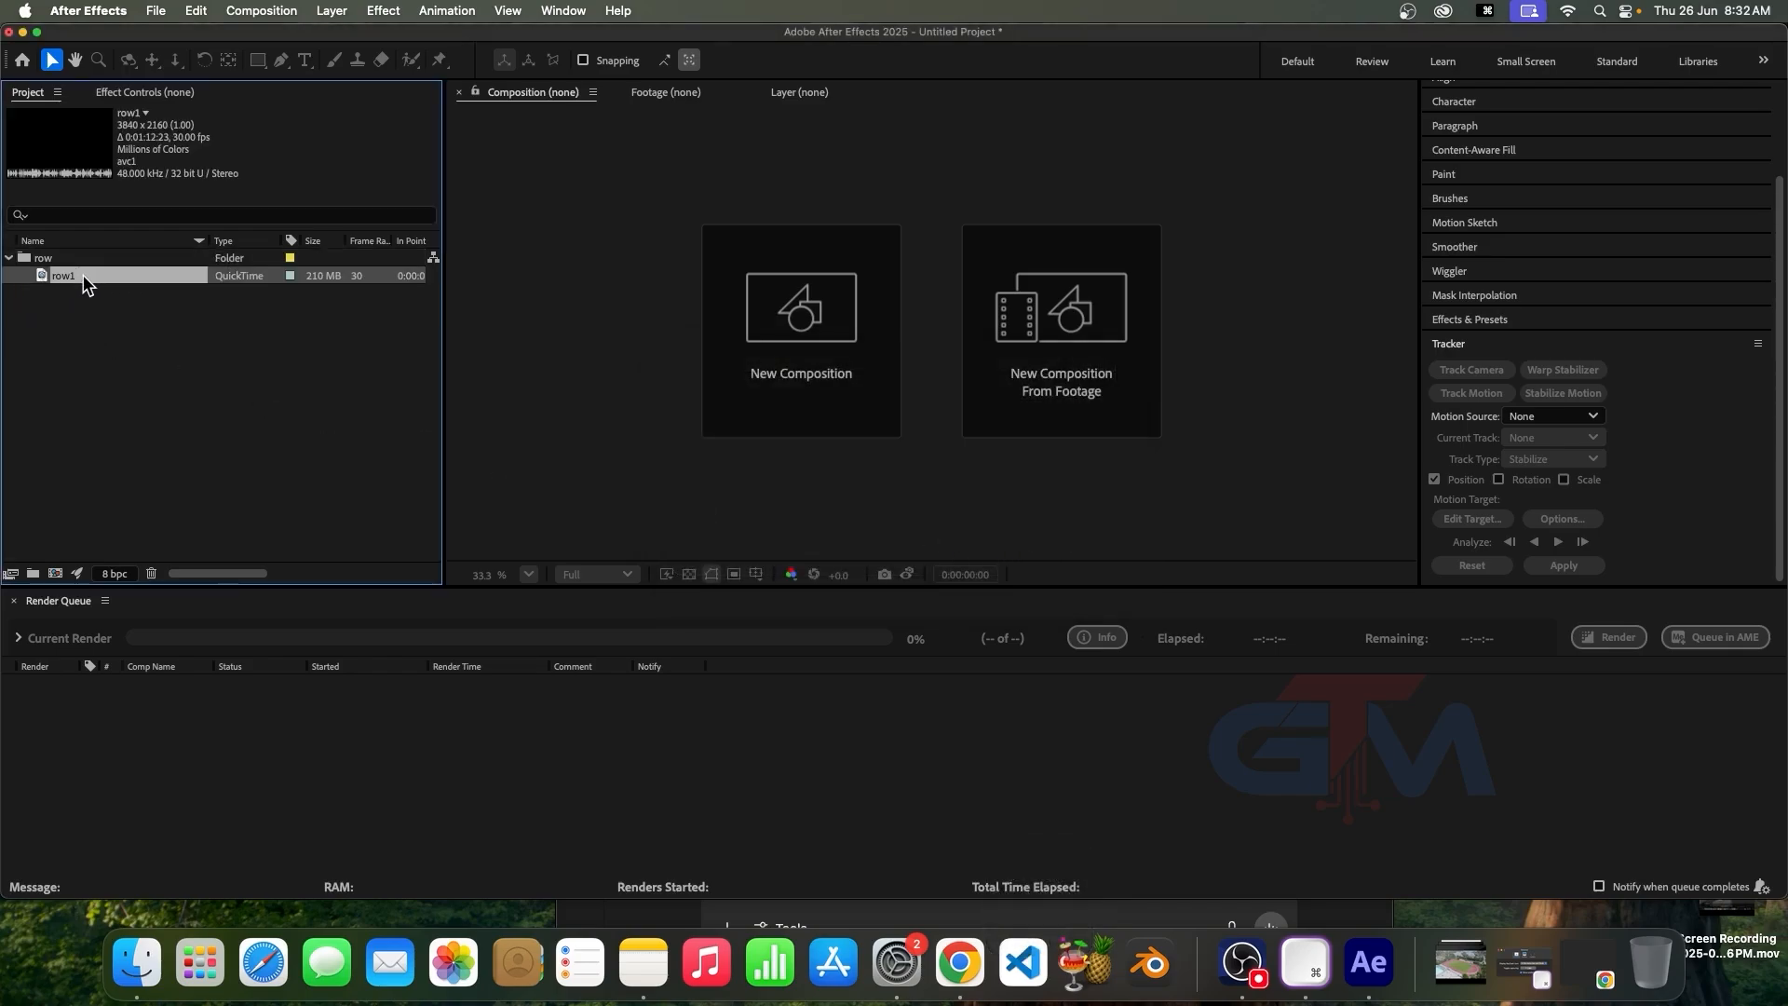
double_click(82, 275)
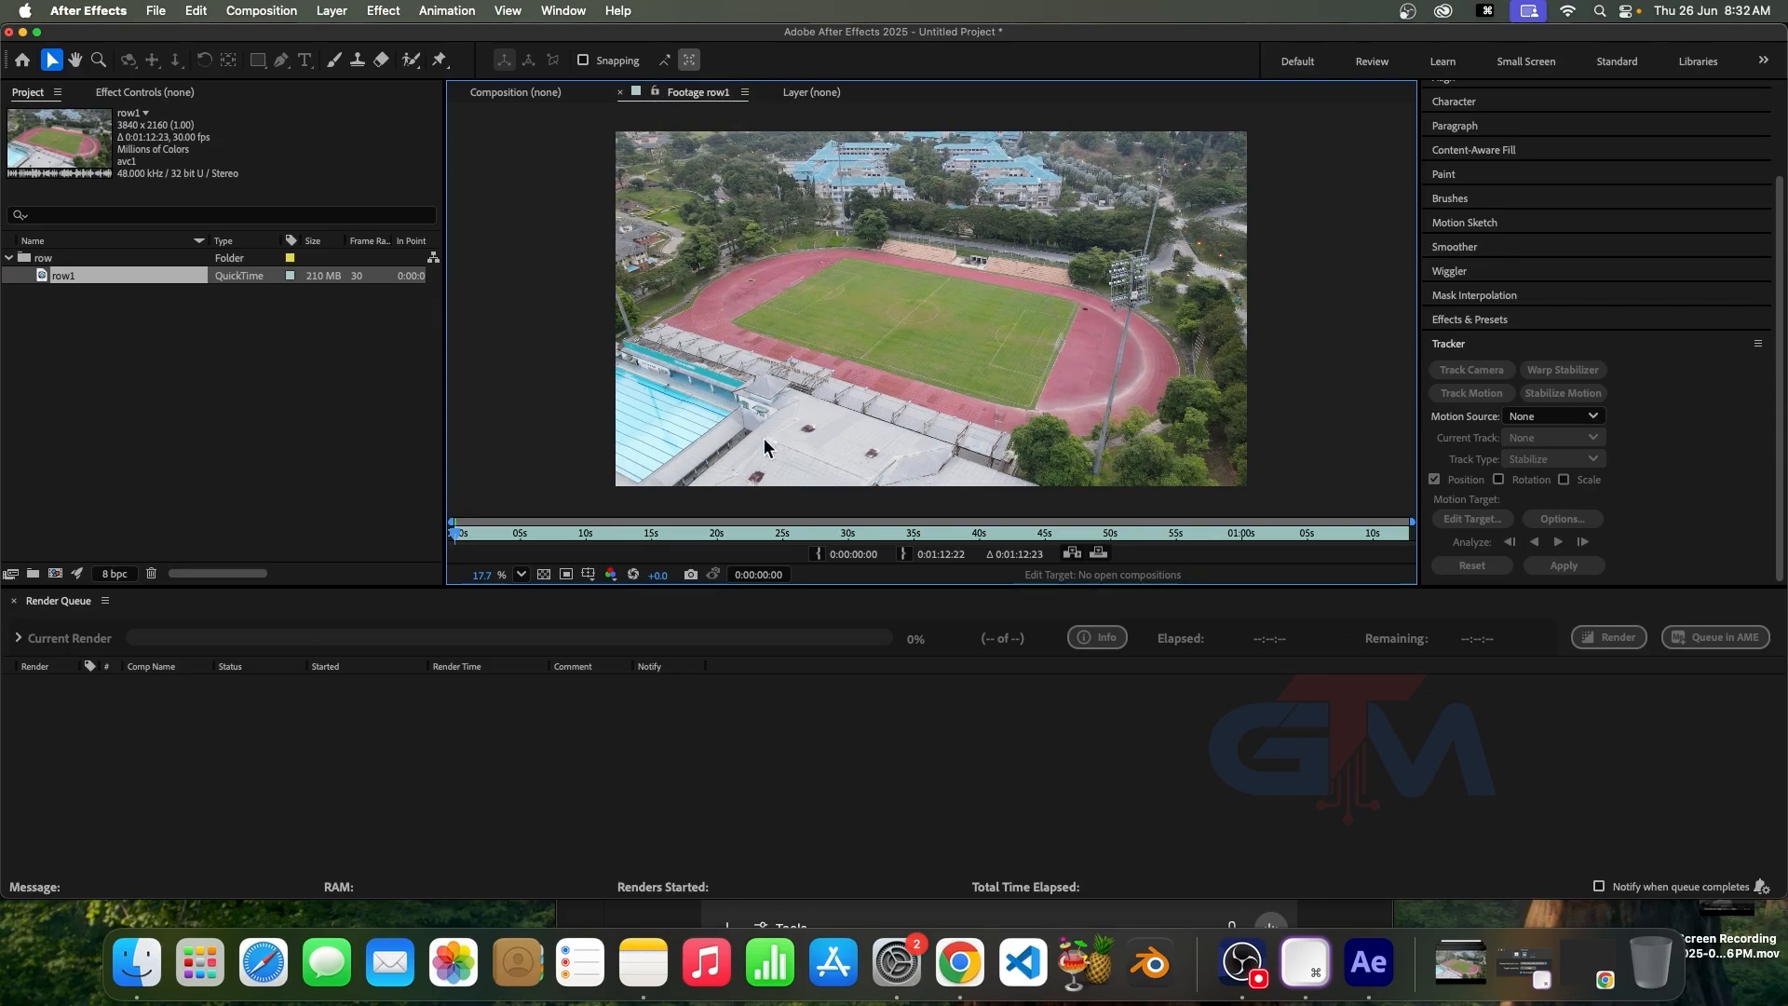
left_click(477, 533)
left_click_drag(478, 535, 685, 543)
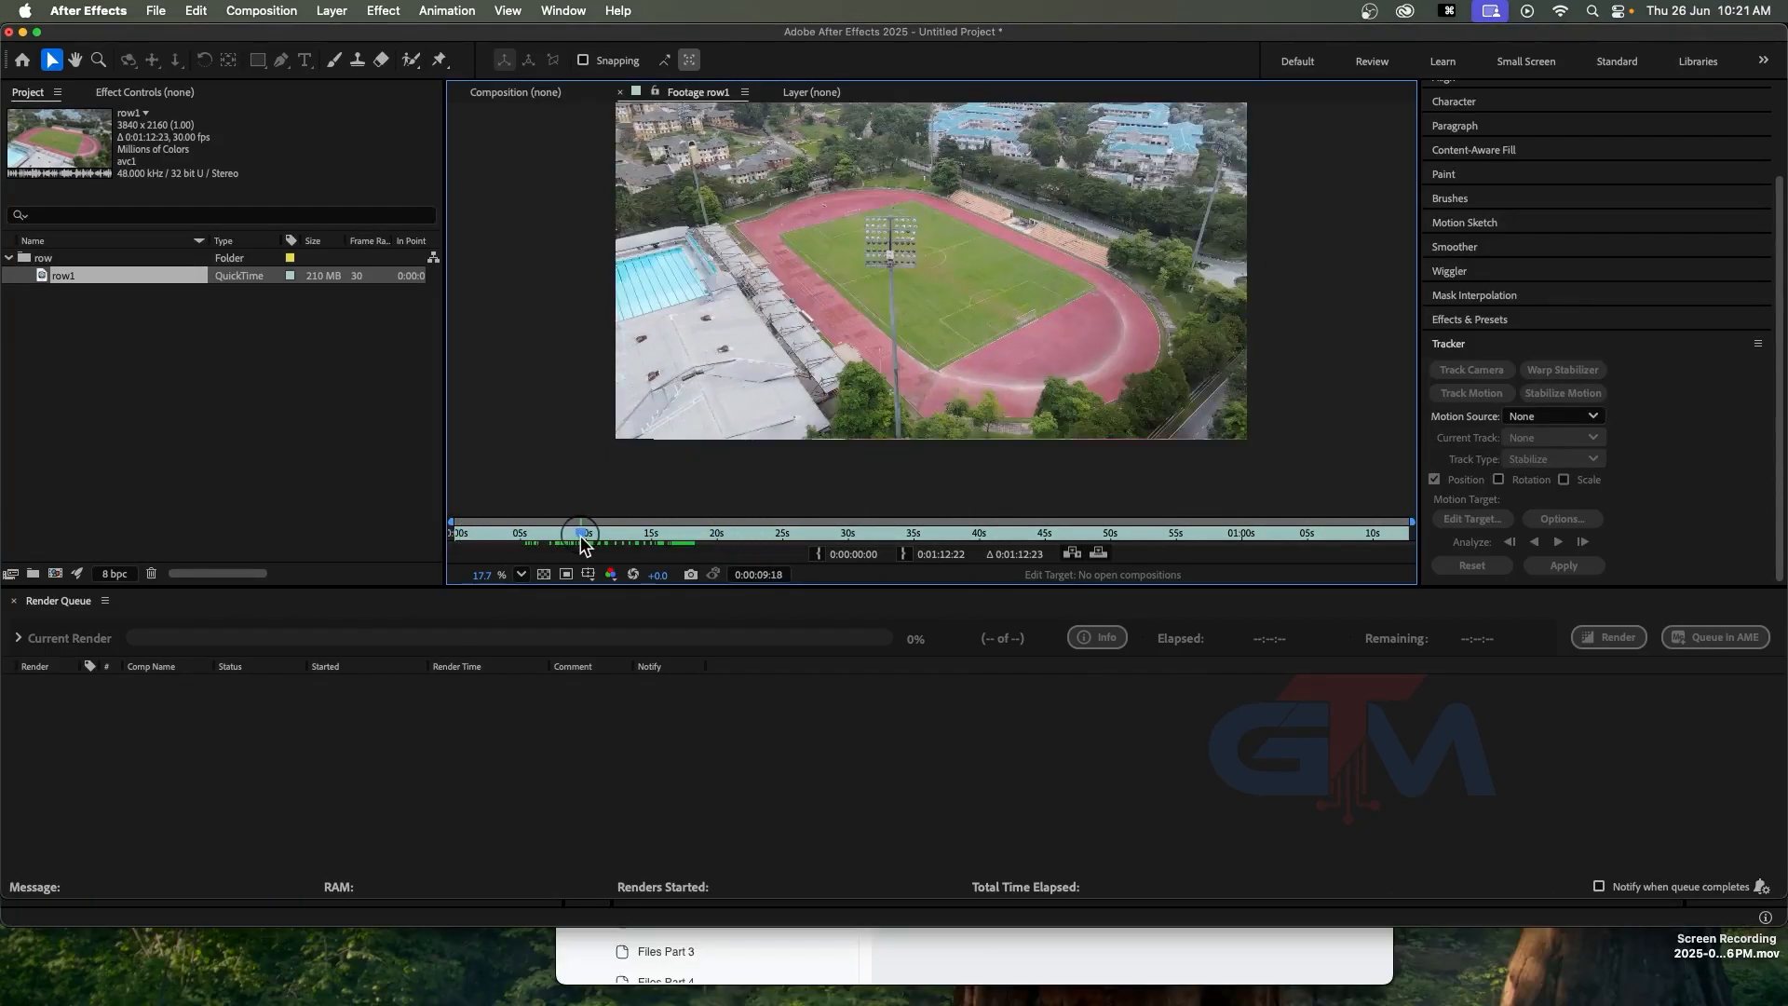
key("space")
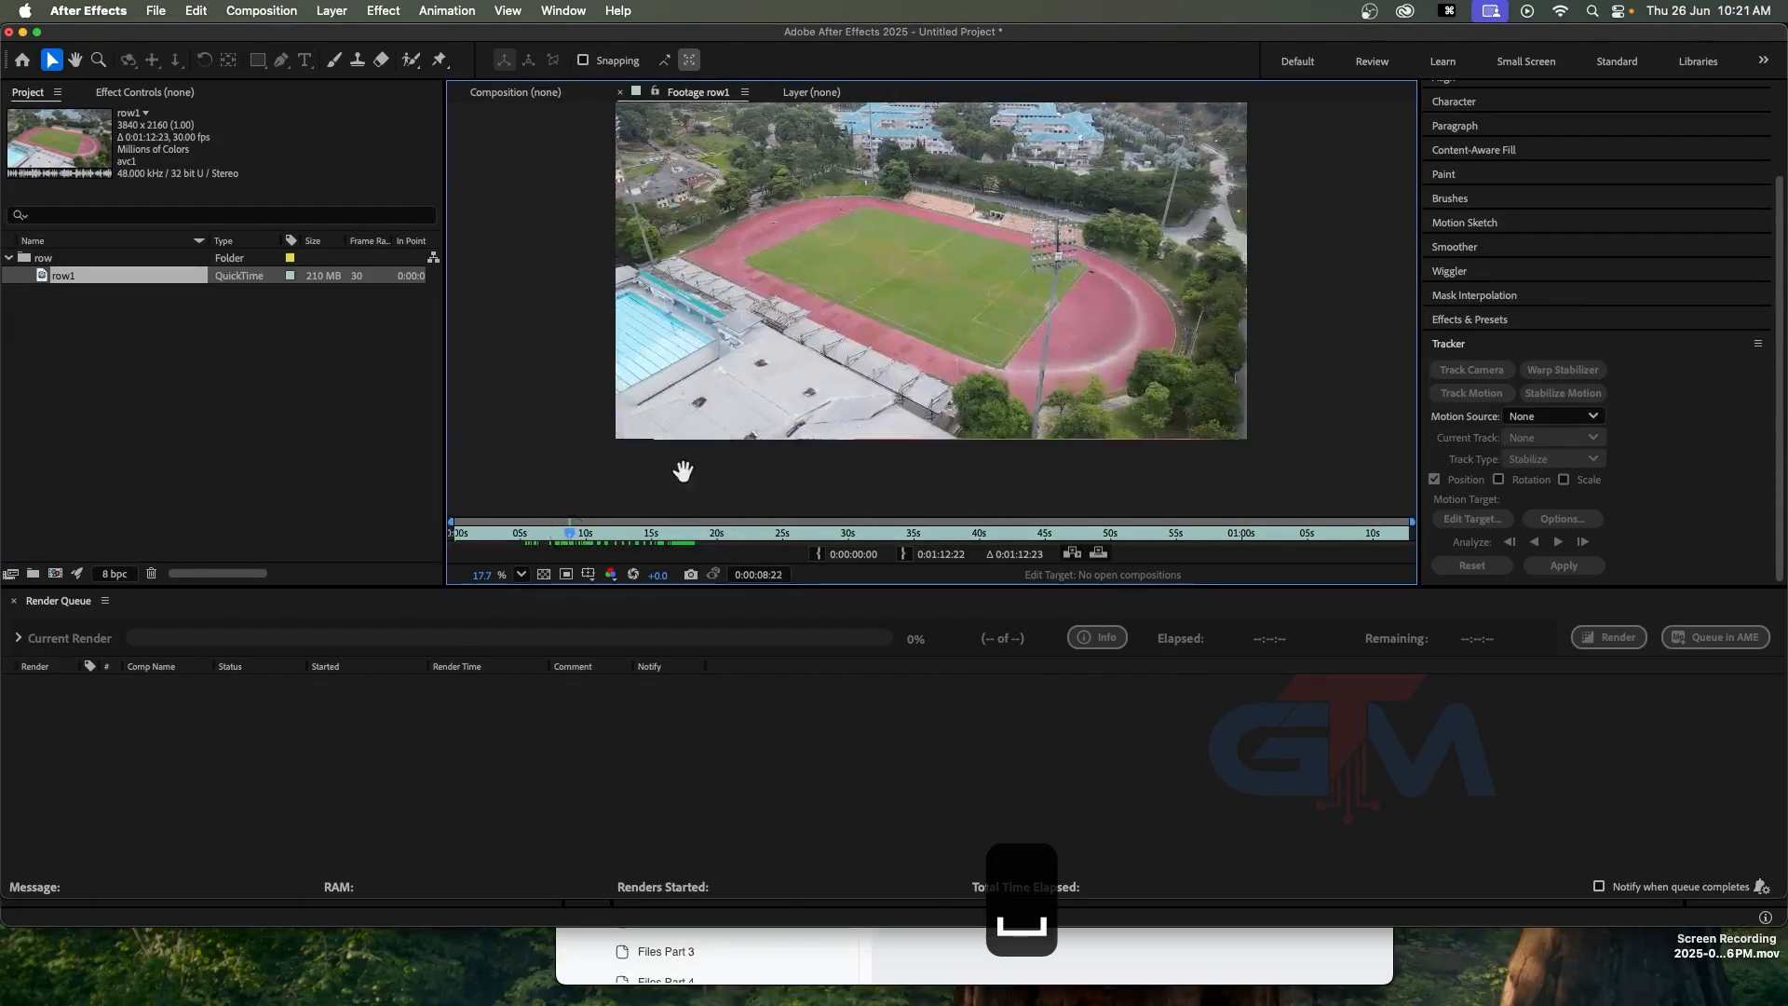
key("space")
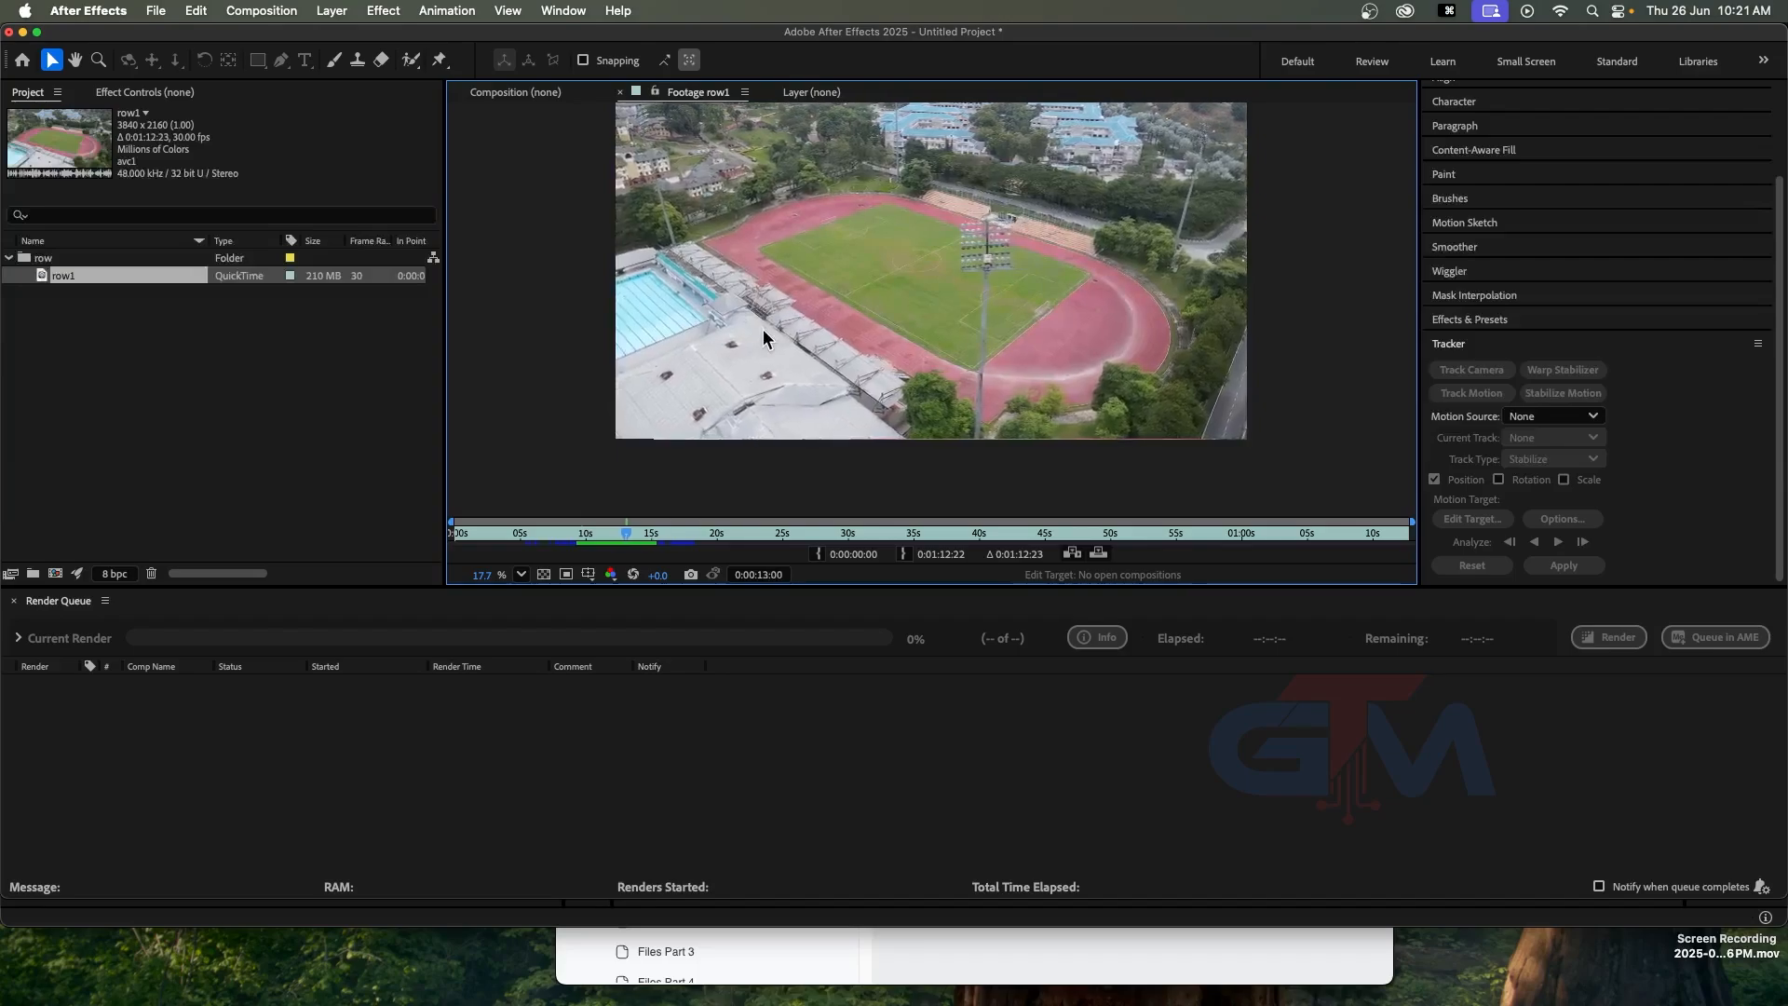
Set the row1 footage's In point at 0:00:22:04
left_click(643, 535)
left_click_drag(643, 541, 742, 531)
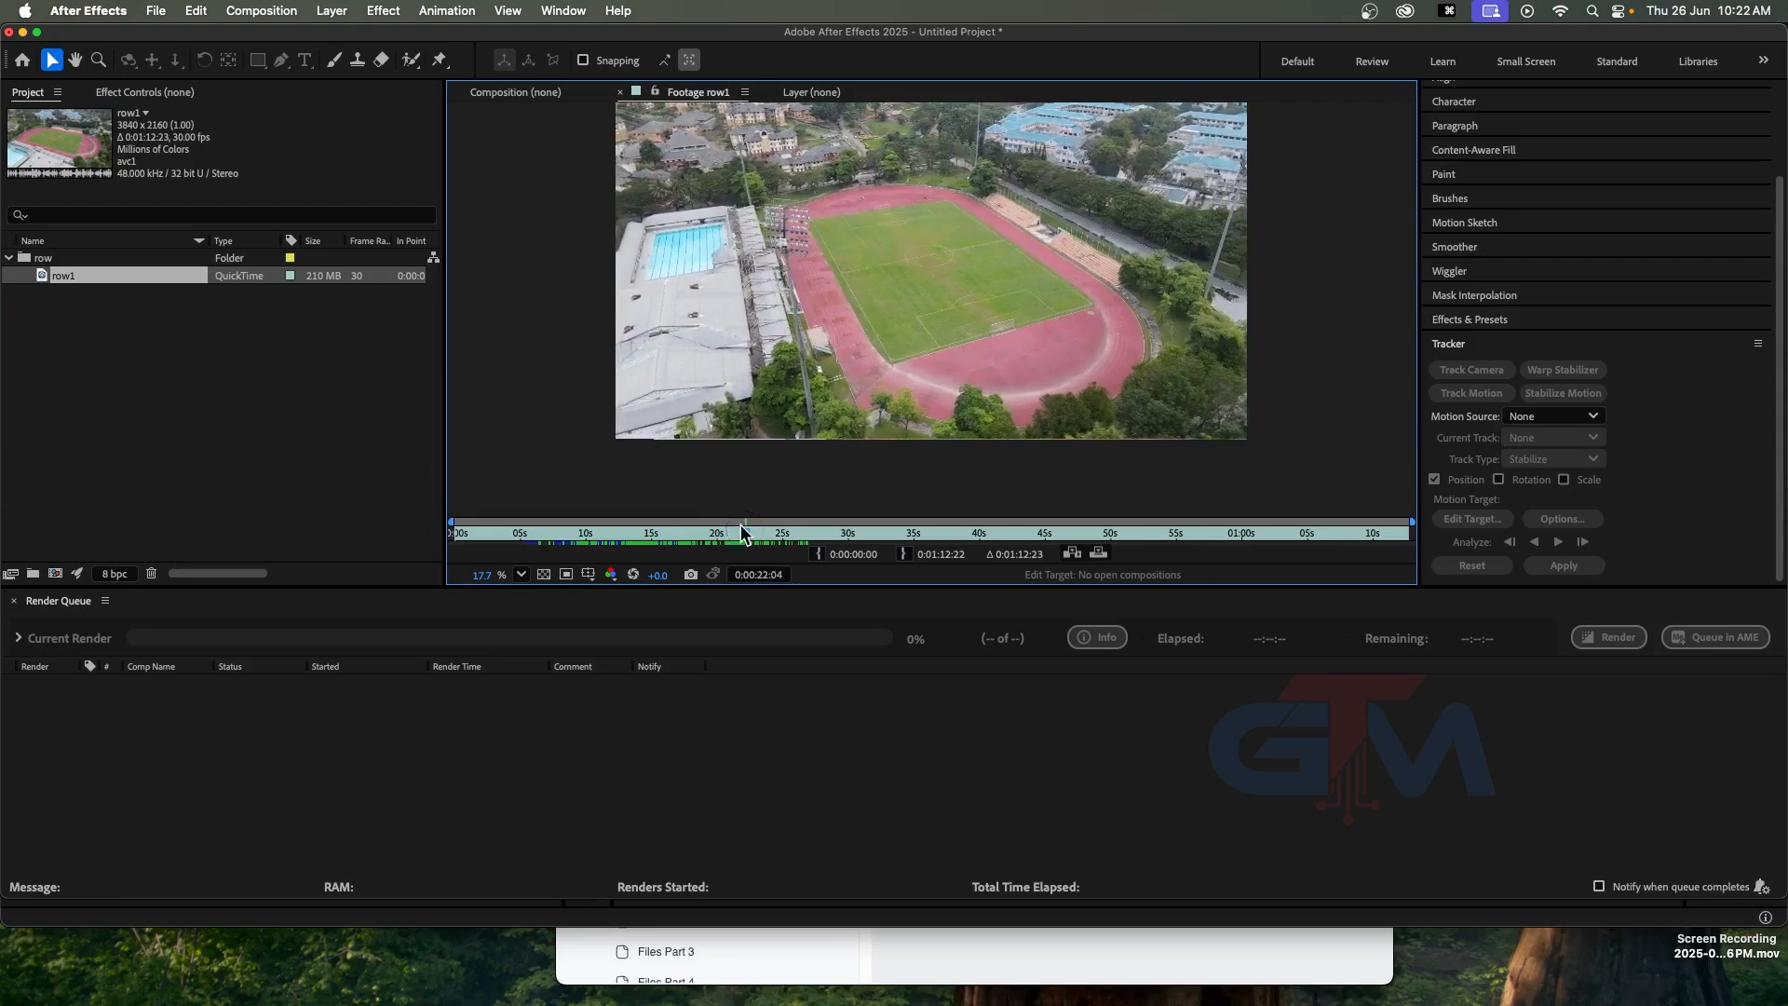
left_click(817, 557)
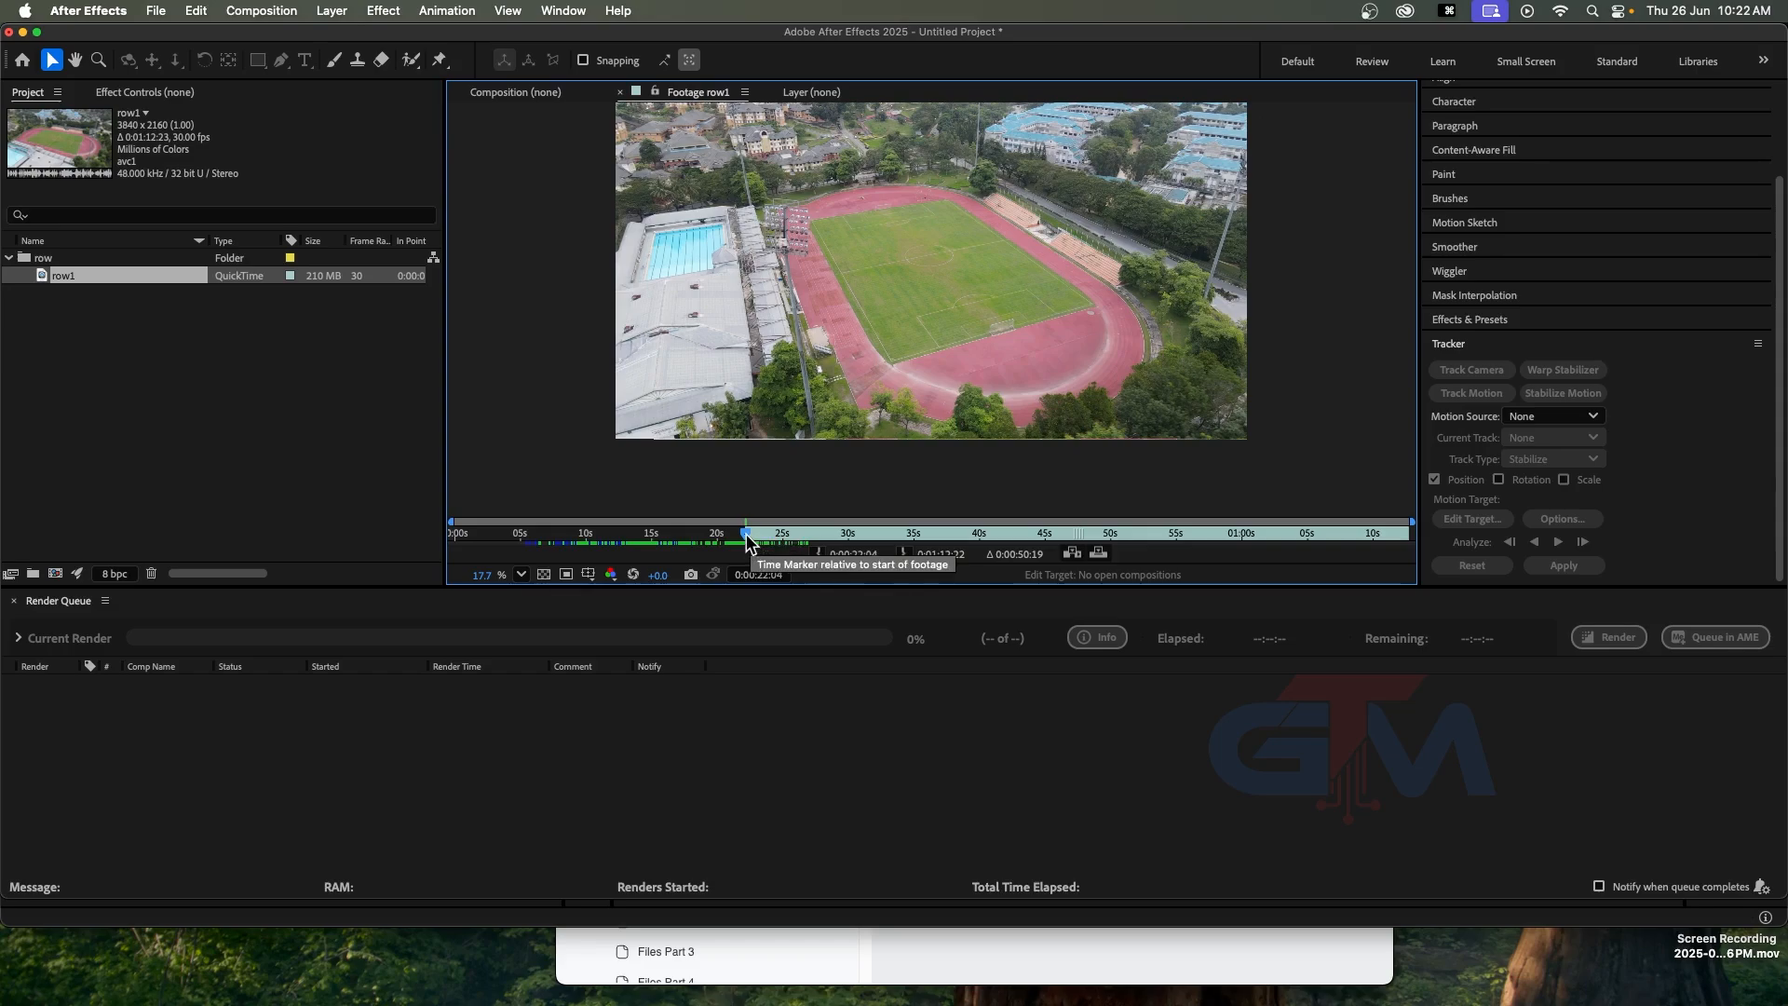
Set the row1 footage's Out point at 0:00:34:13
left_click_drag(748, 538, 908, 540)
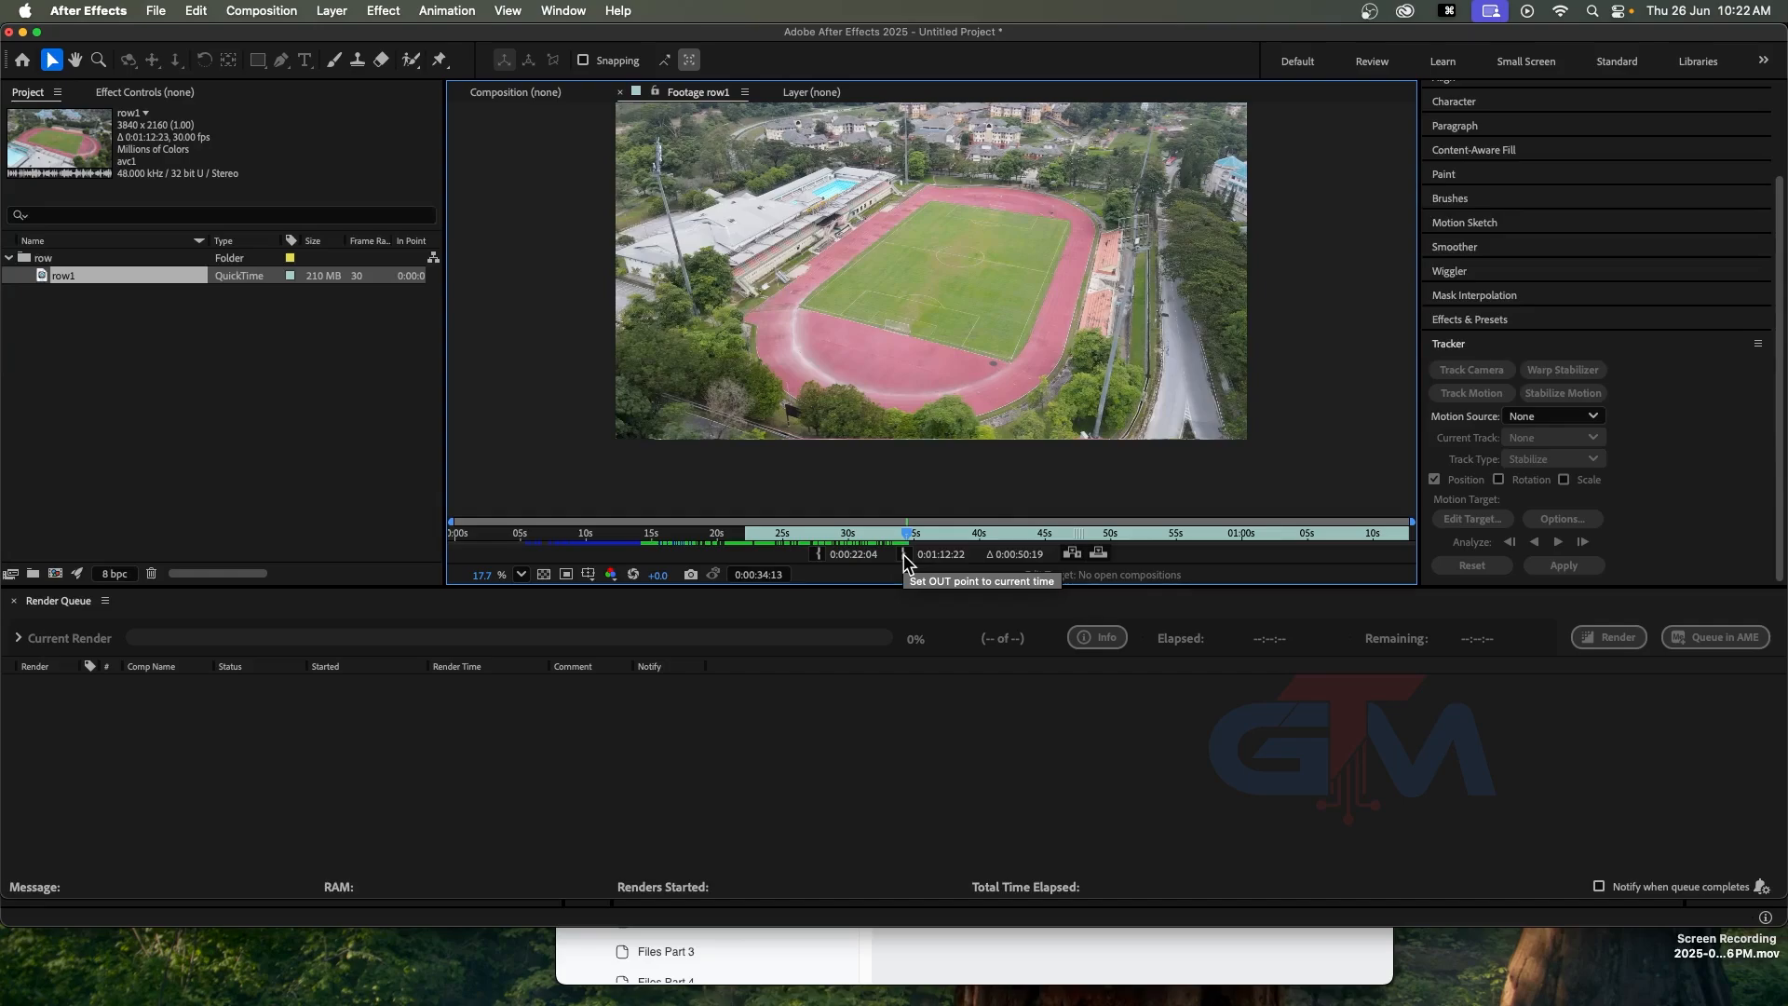
left_click(903, 555)
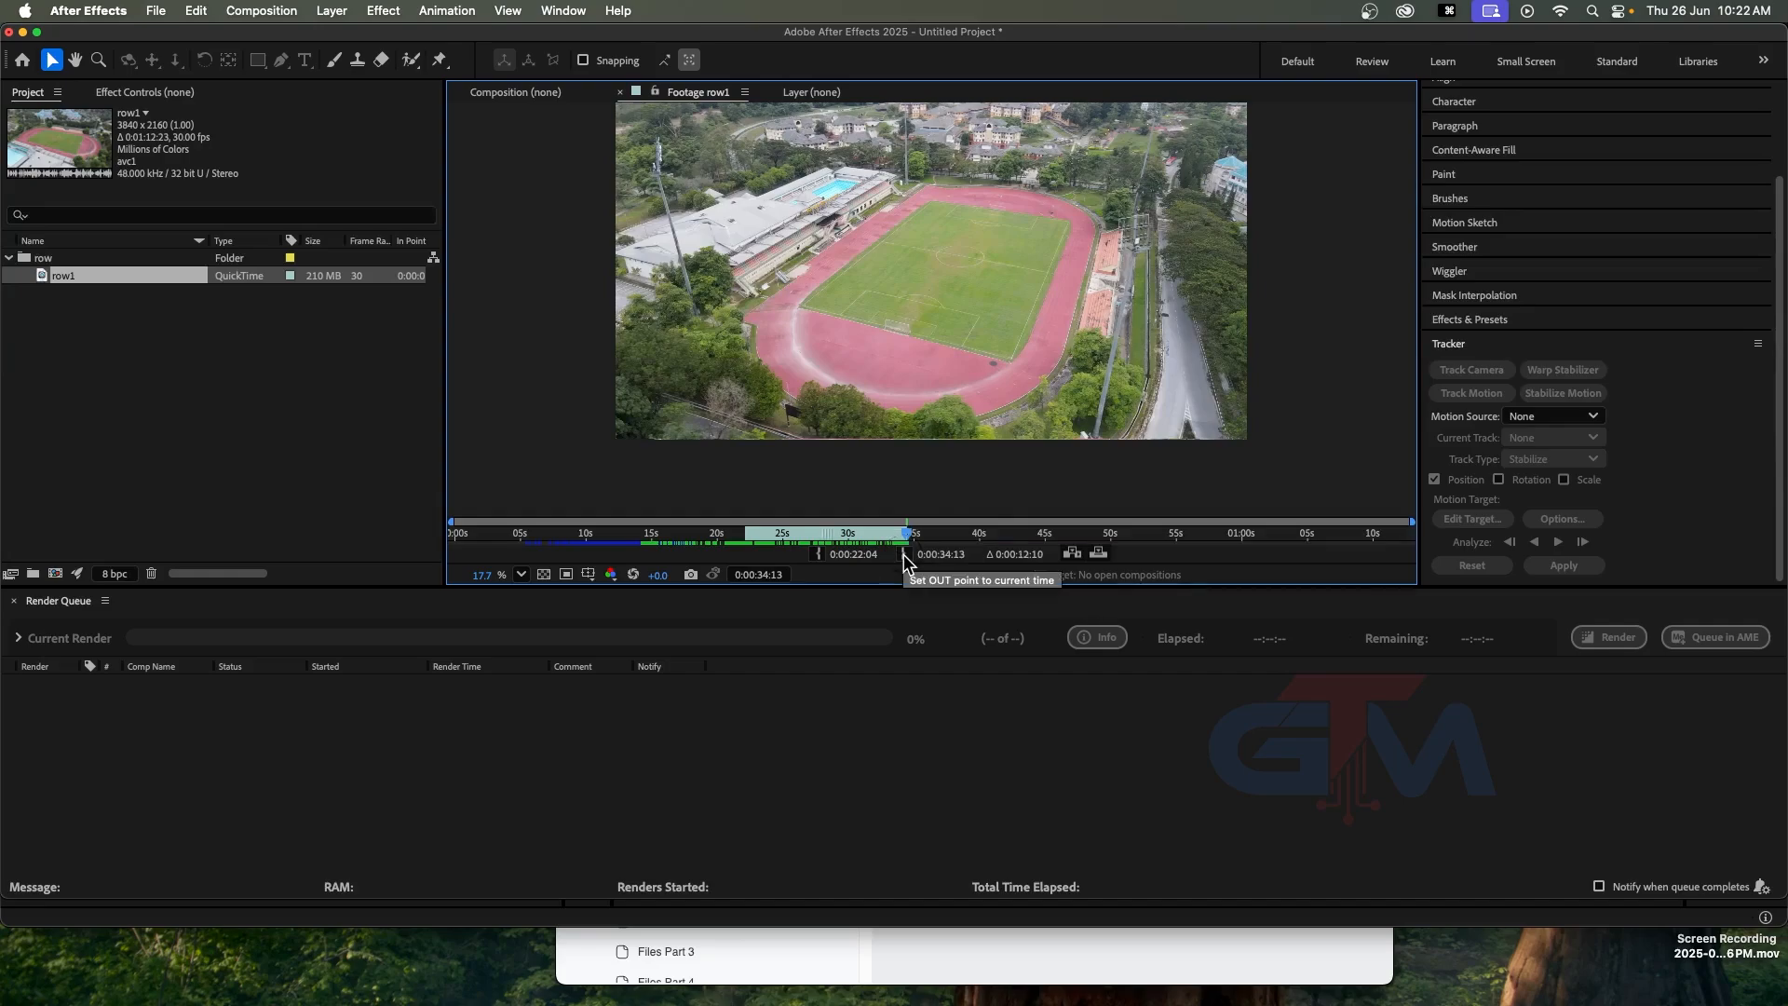
key("super+z")
Check the trimmed range, create a composition from the row1 footage and set the current time to 0:00:22:05
left_click_drag(907, 533, 828, 538)
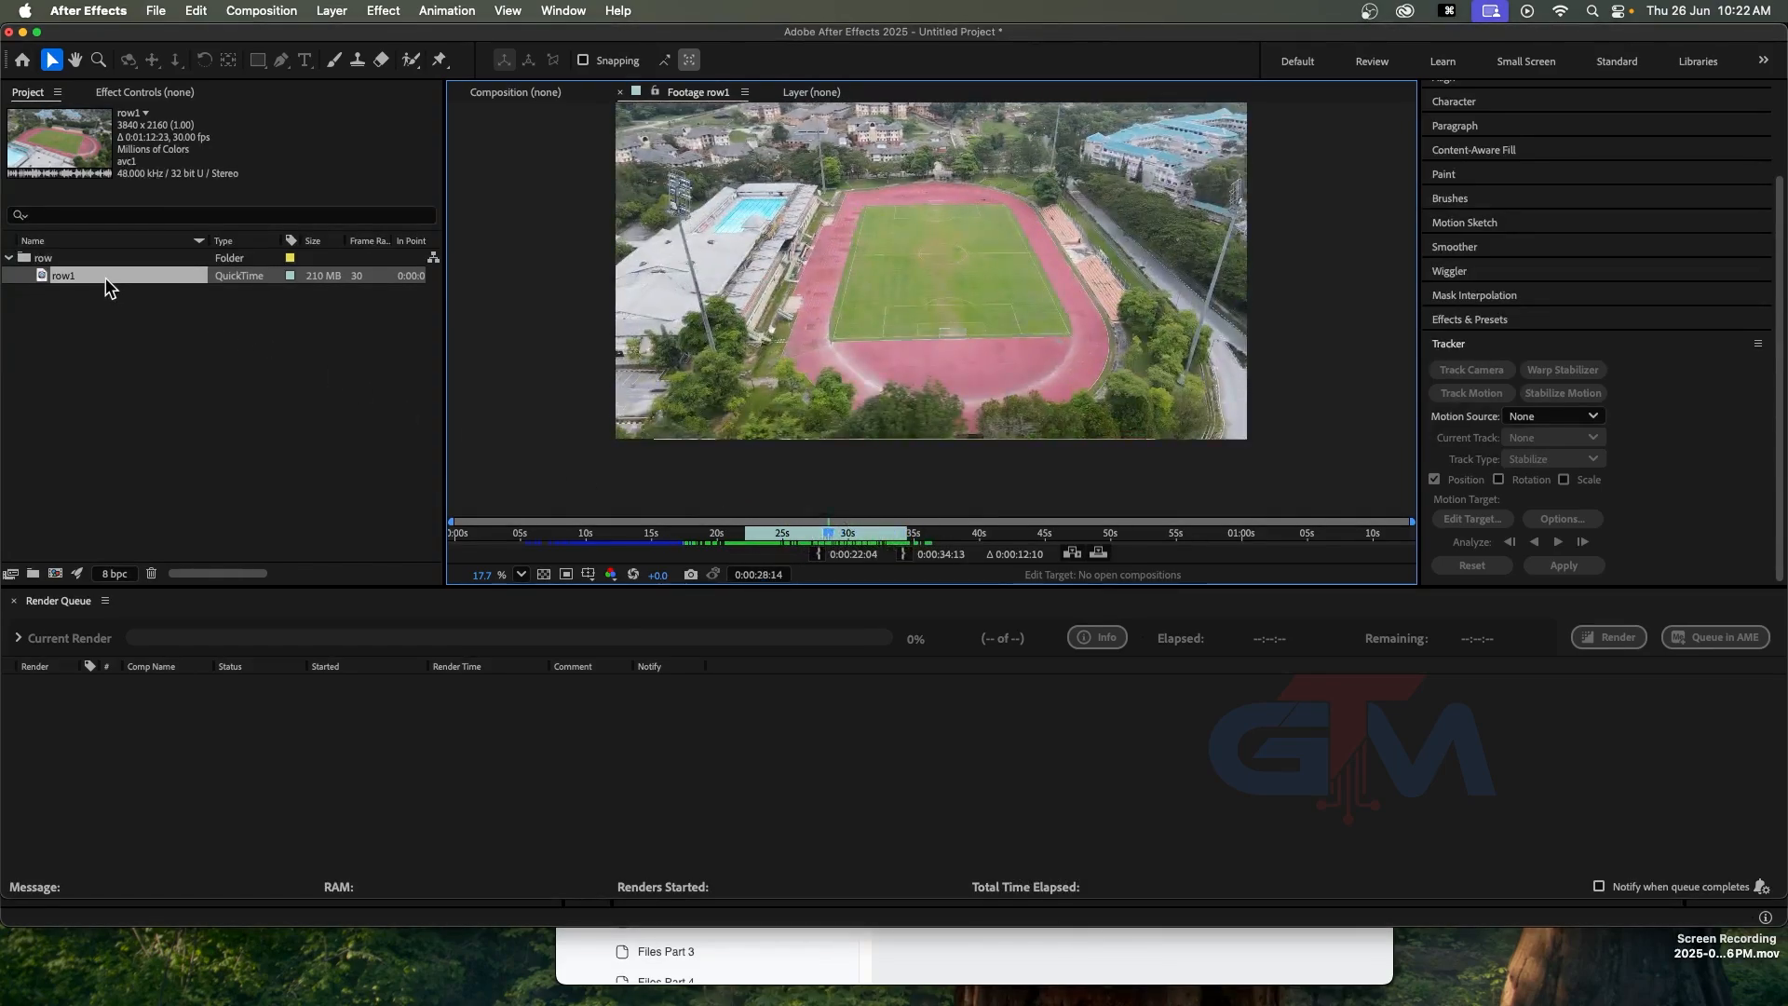
left_click_drag(104, 278, 55, 574)
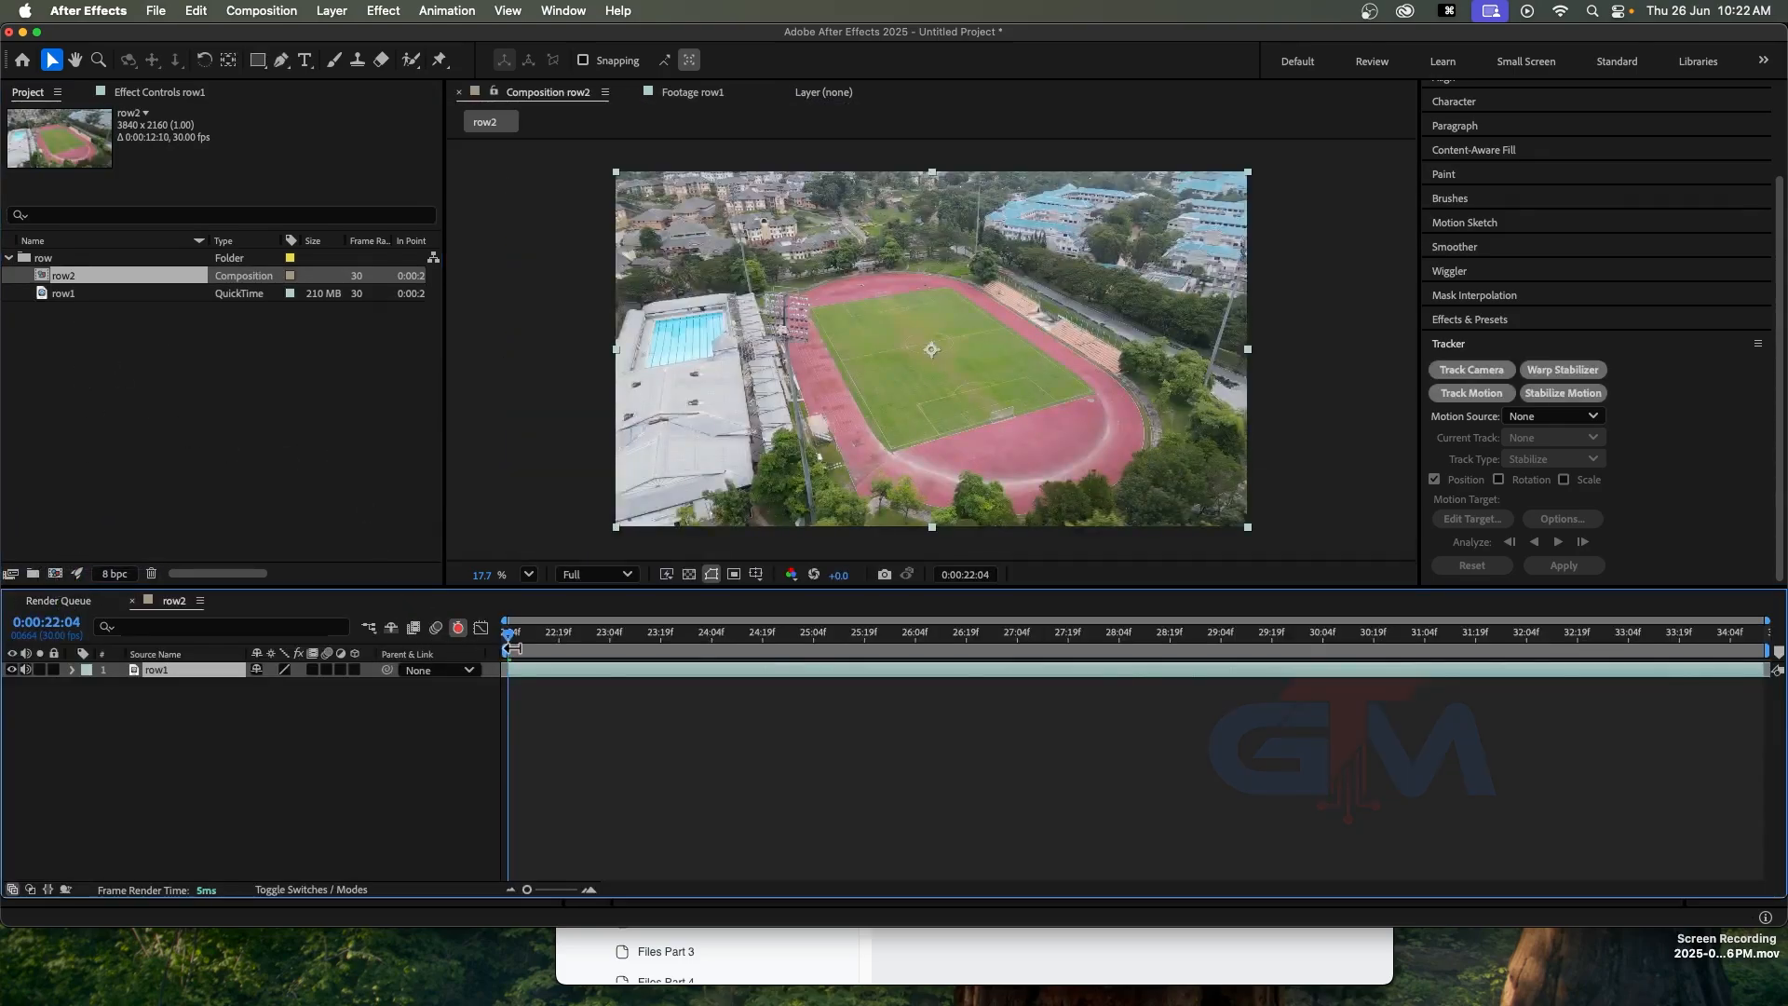
mouse_move(523, 645)
left_mouse_down()
mouse_move(1043, 656)
mouse_move(1369, 623)
mouse_move(1761, 636)
mouse_move(511, 667)
left_mouse_up()
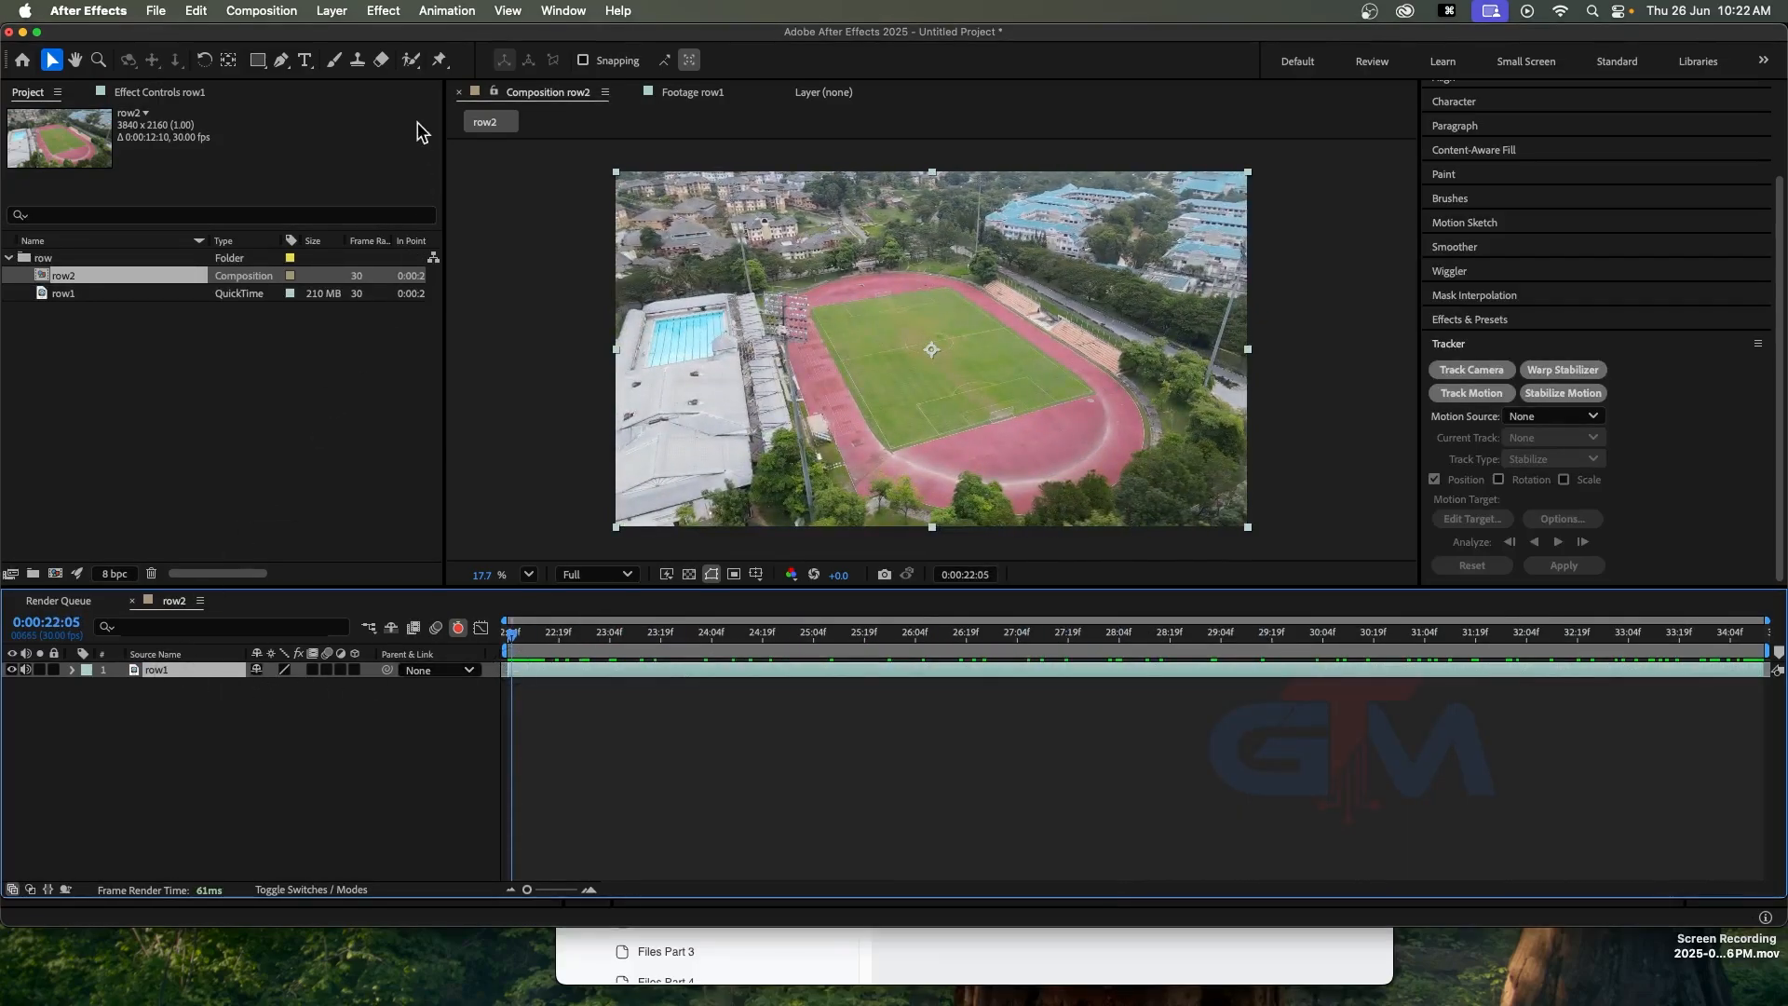
Apply Track Camera to the row1 layer and enable Detailed Analysis in the tracker's Advanced options, with Auto-delete Points Across Time on
left_click(445, 11)
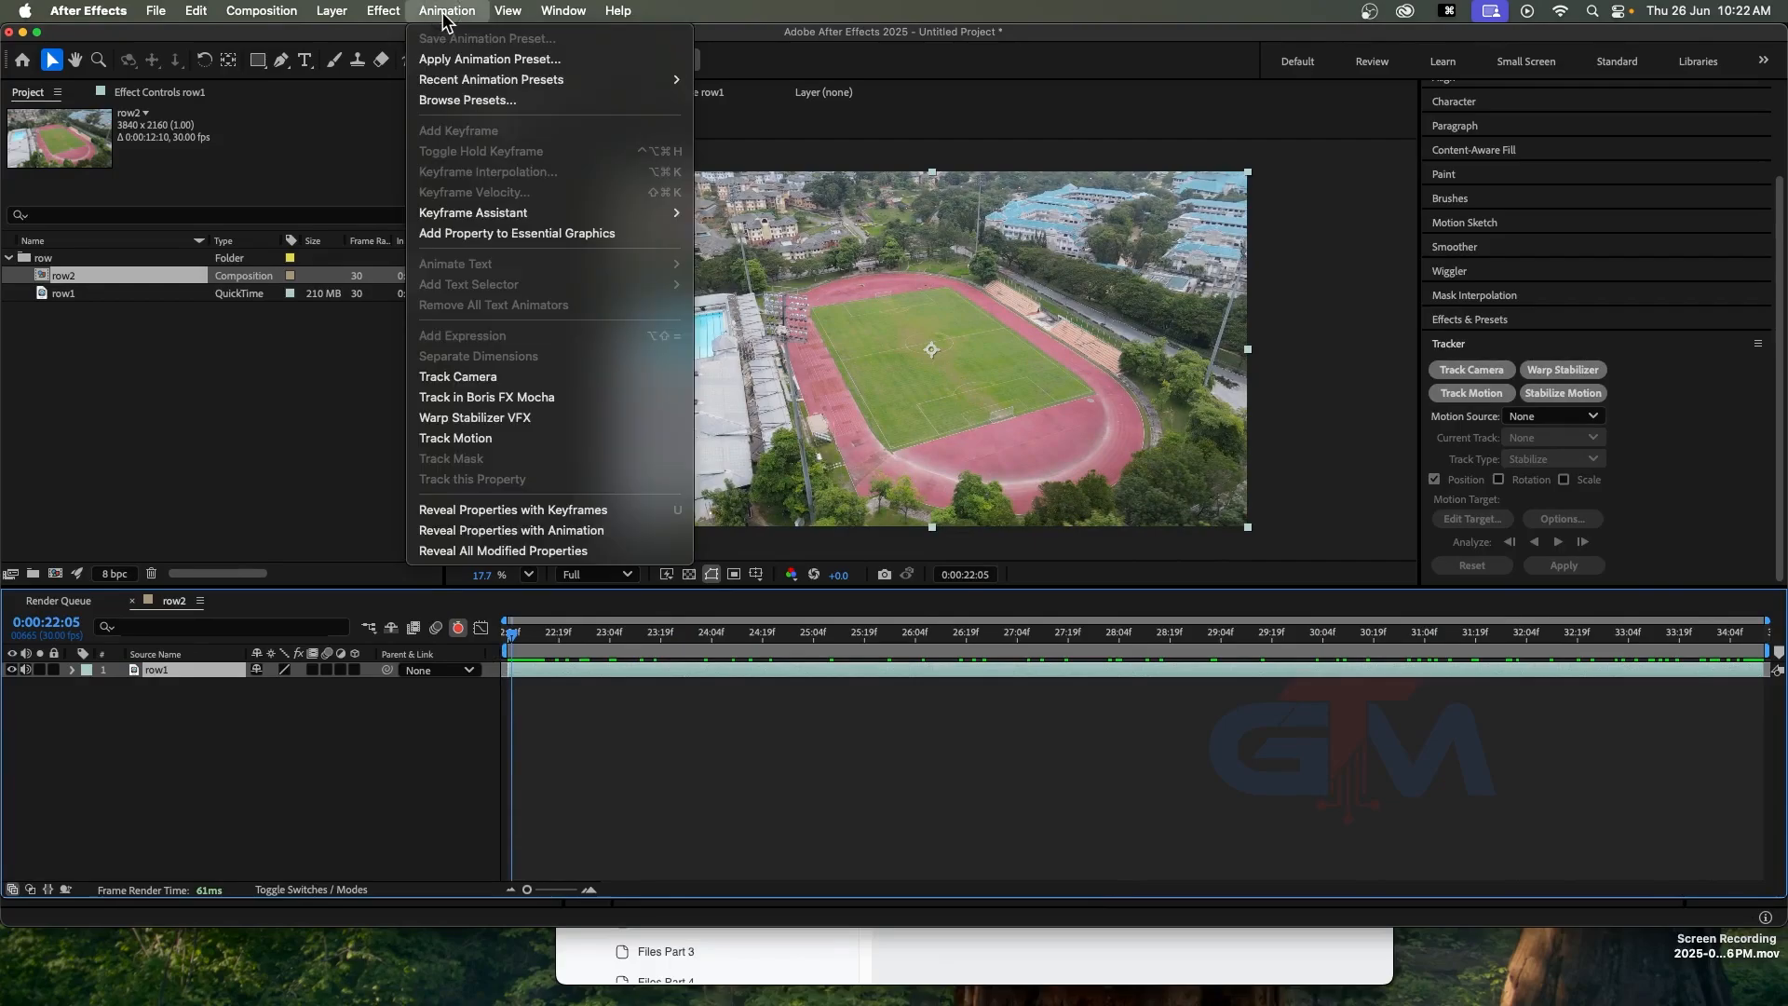
left_click(473, 384)
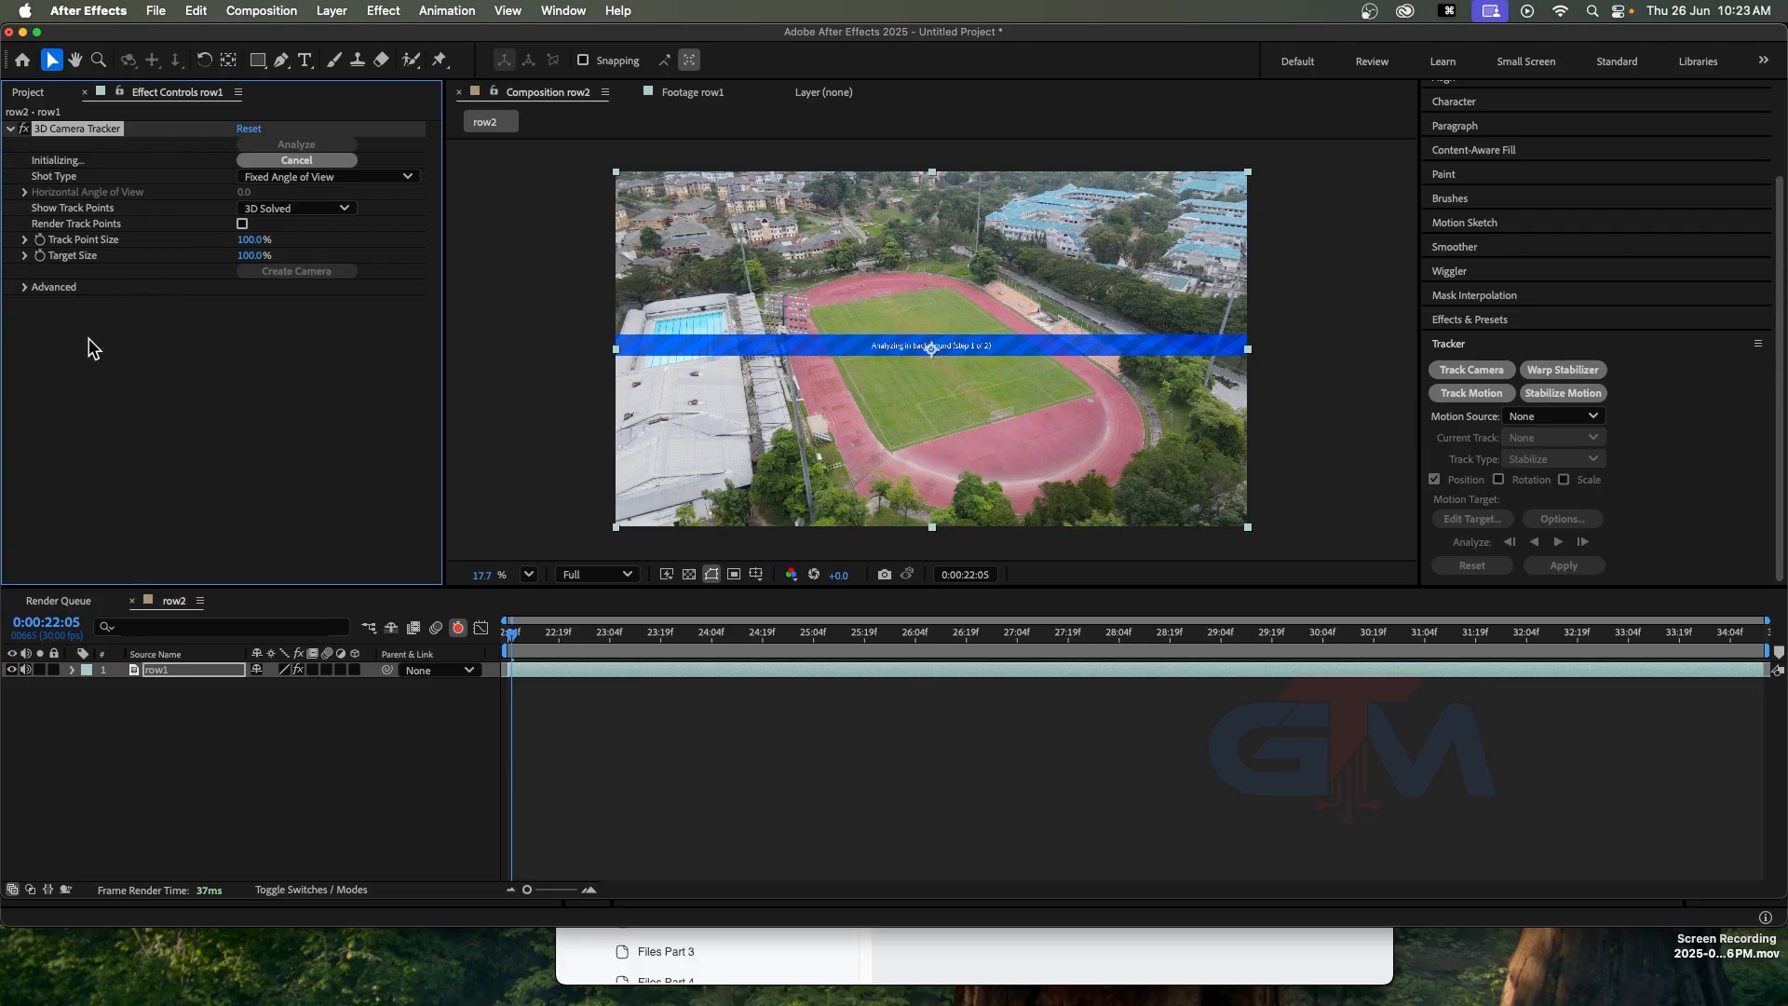
left_click(26, 291)
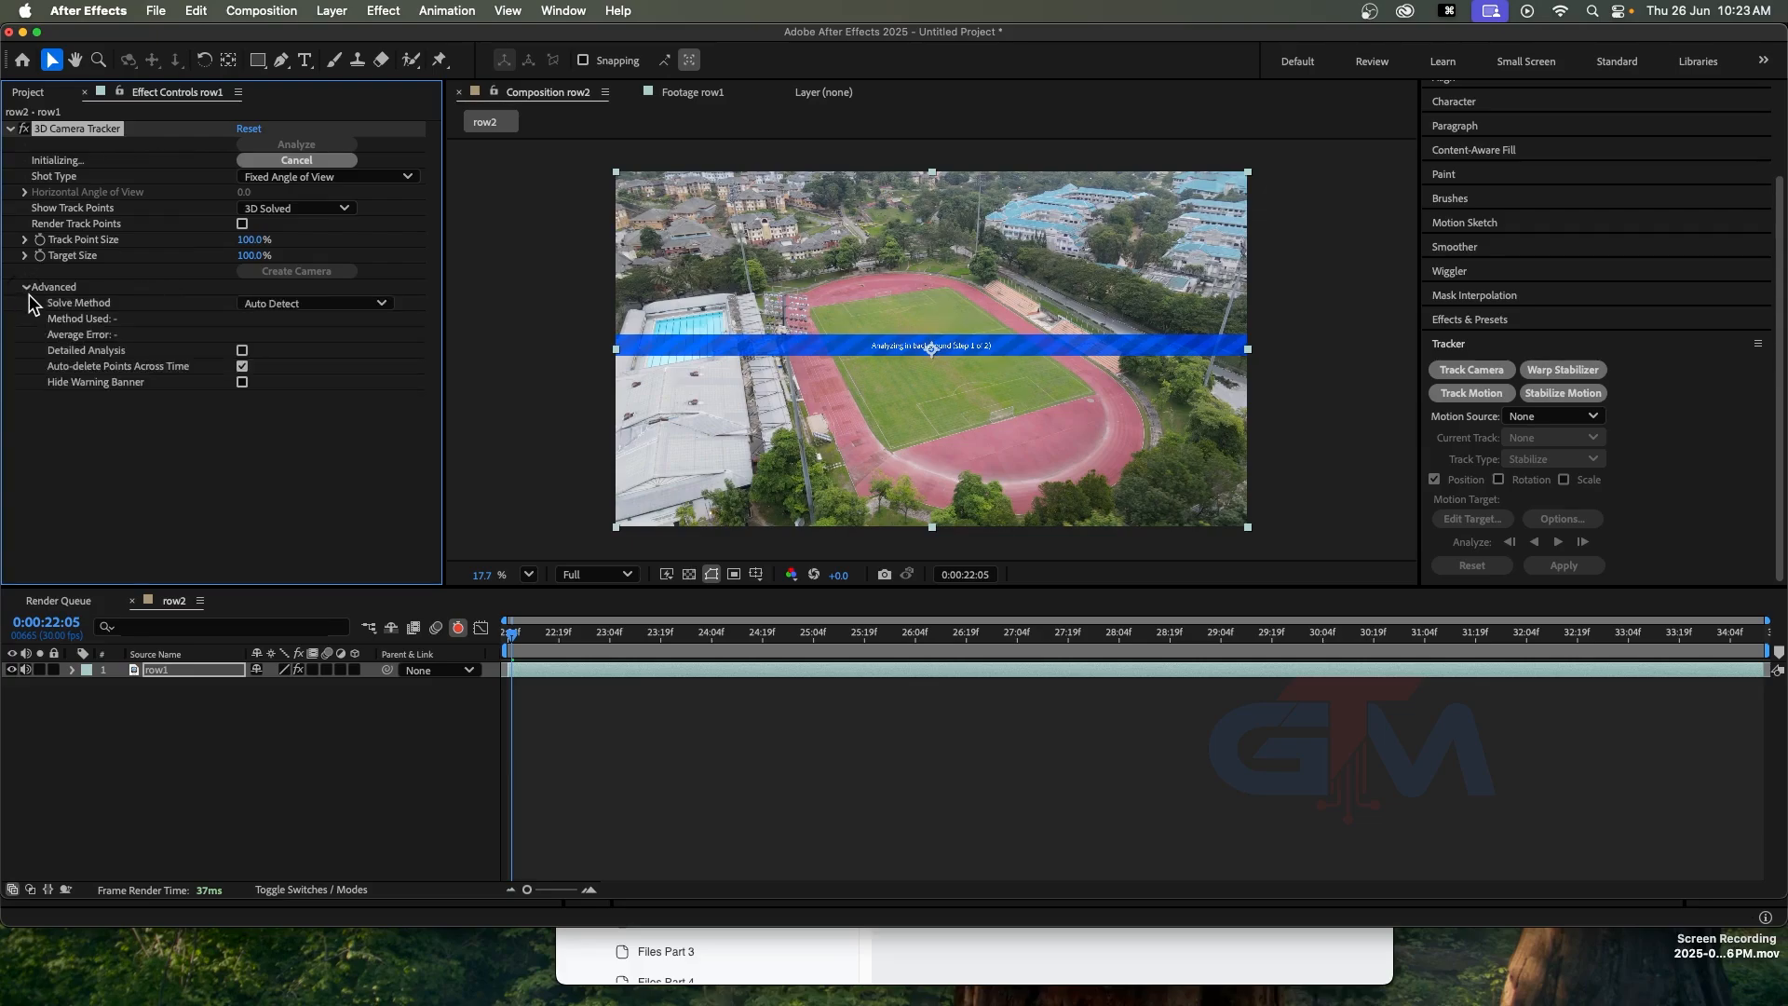
left_click(242, 350)
left_click(242, 366)
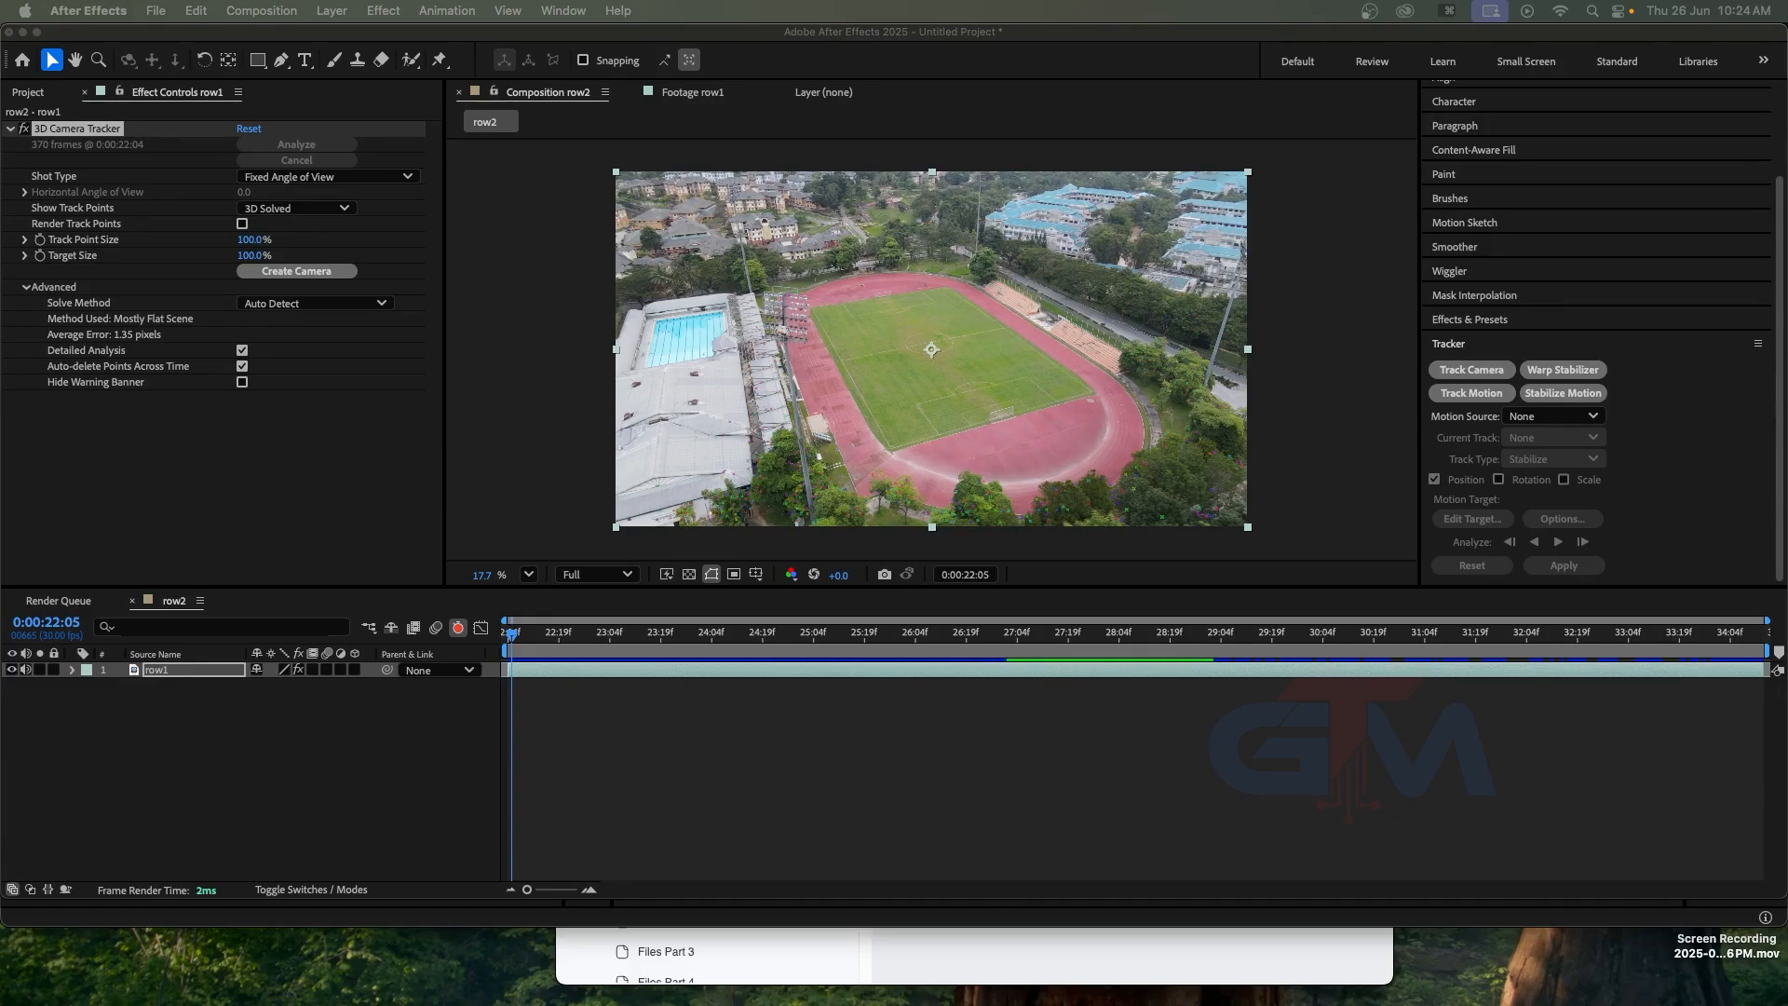
Display the solved track points with the 3D Camera Tracker effect and set Track Point Size to 758%
left_click(81, 140)
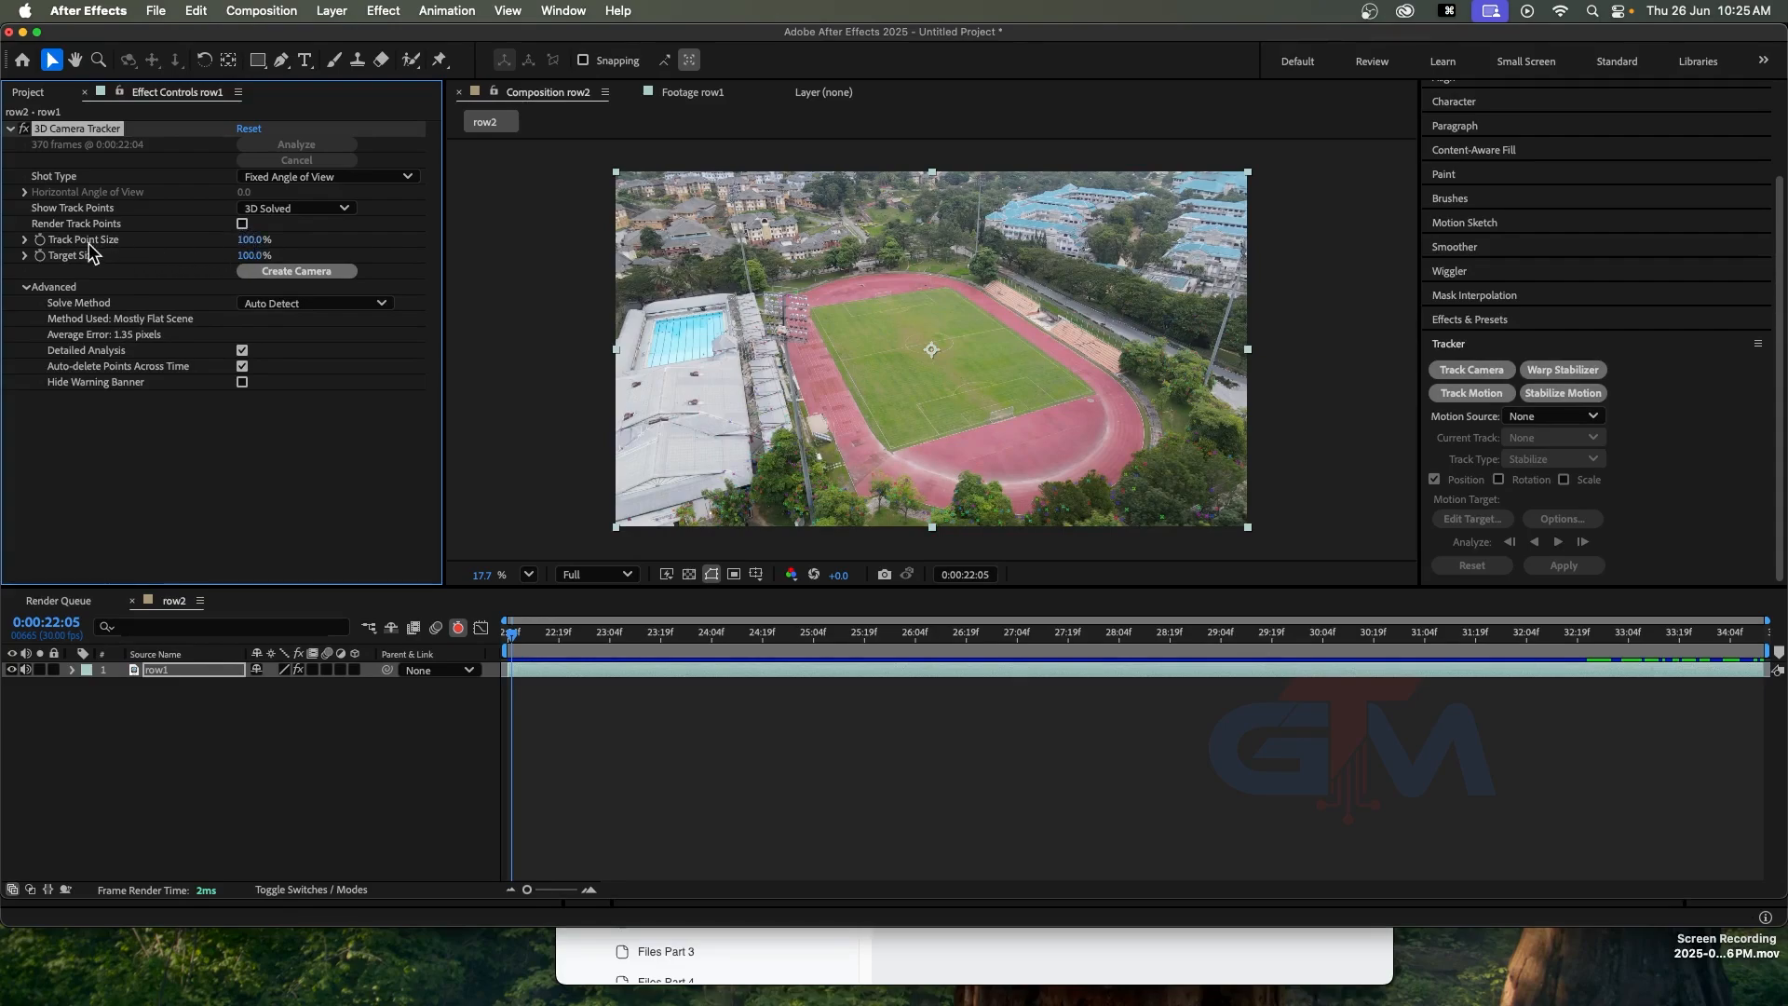
left_click_drag(248, 240, 869, 256)
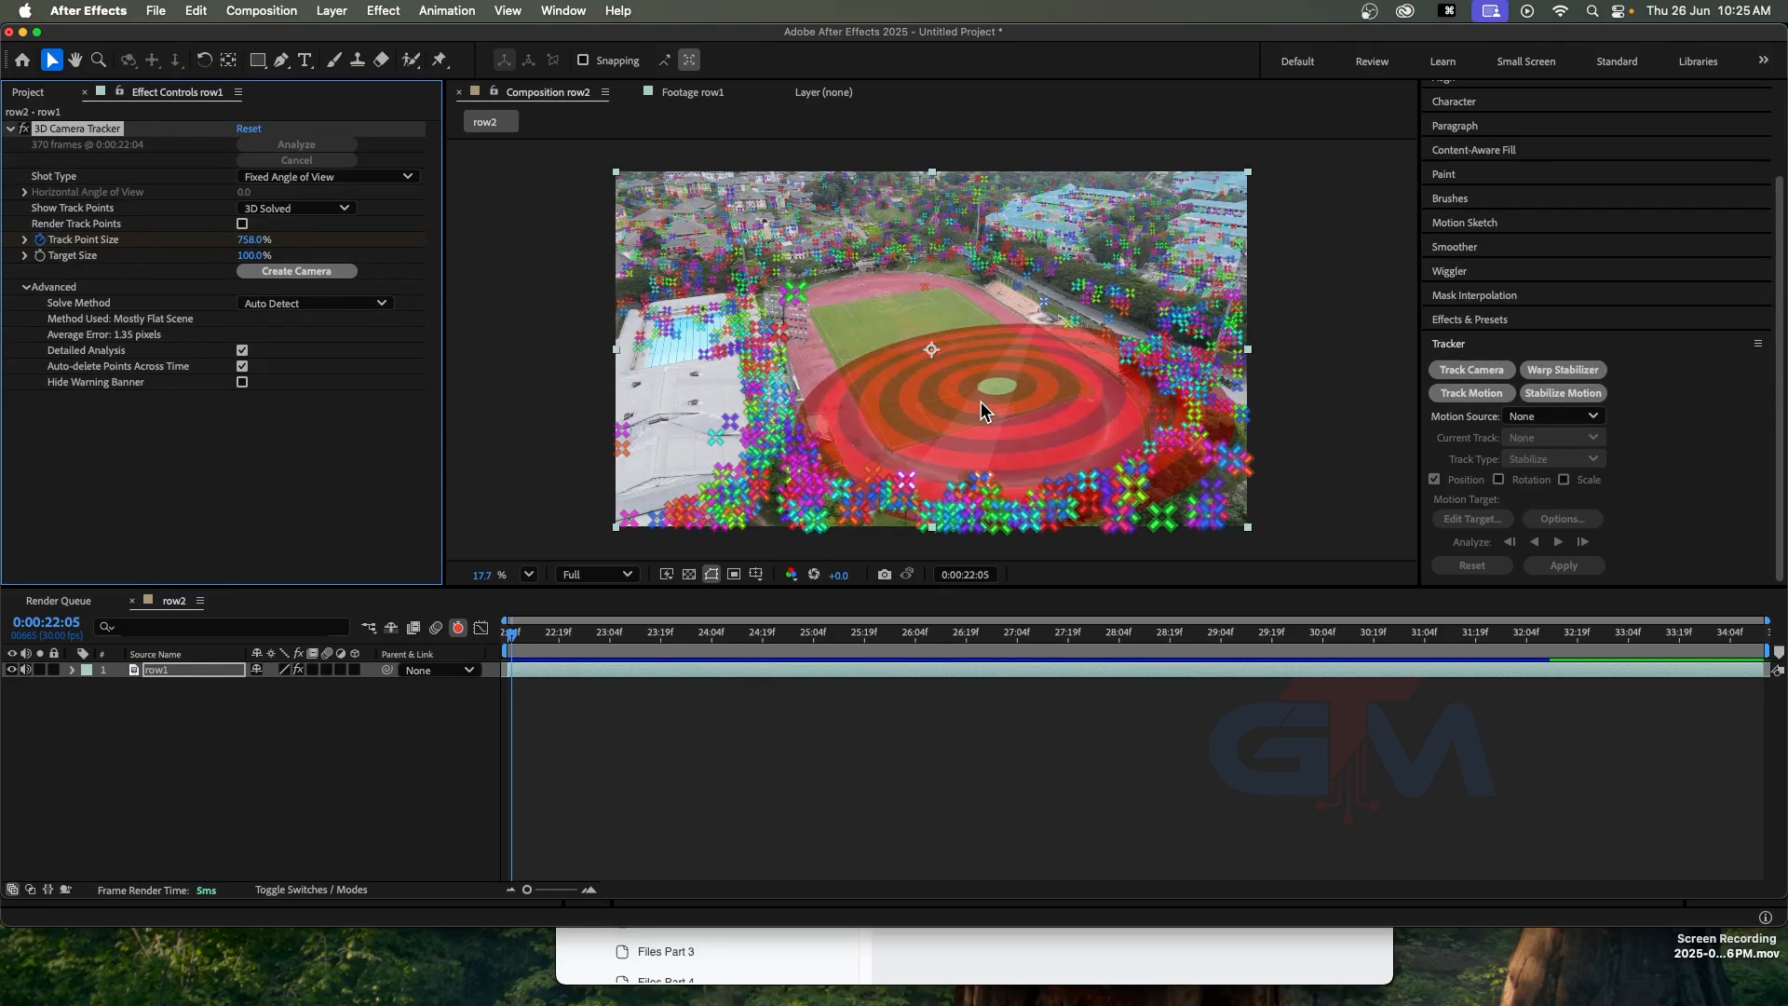
scroll(1021, 322, "up", 2)
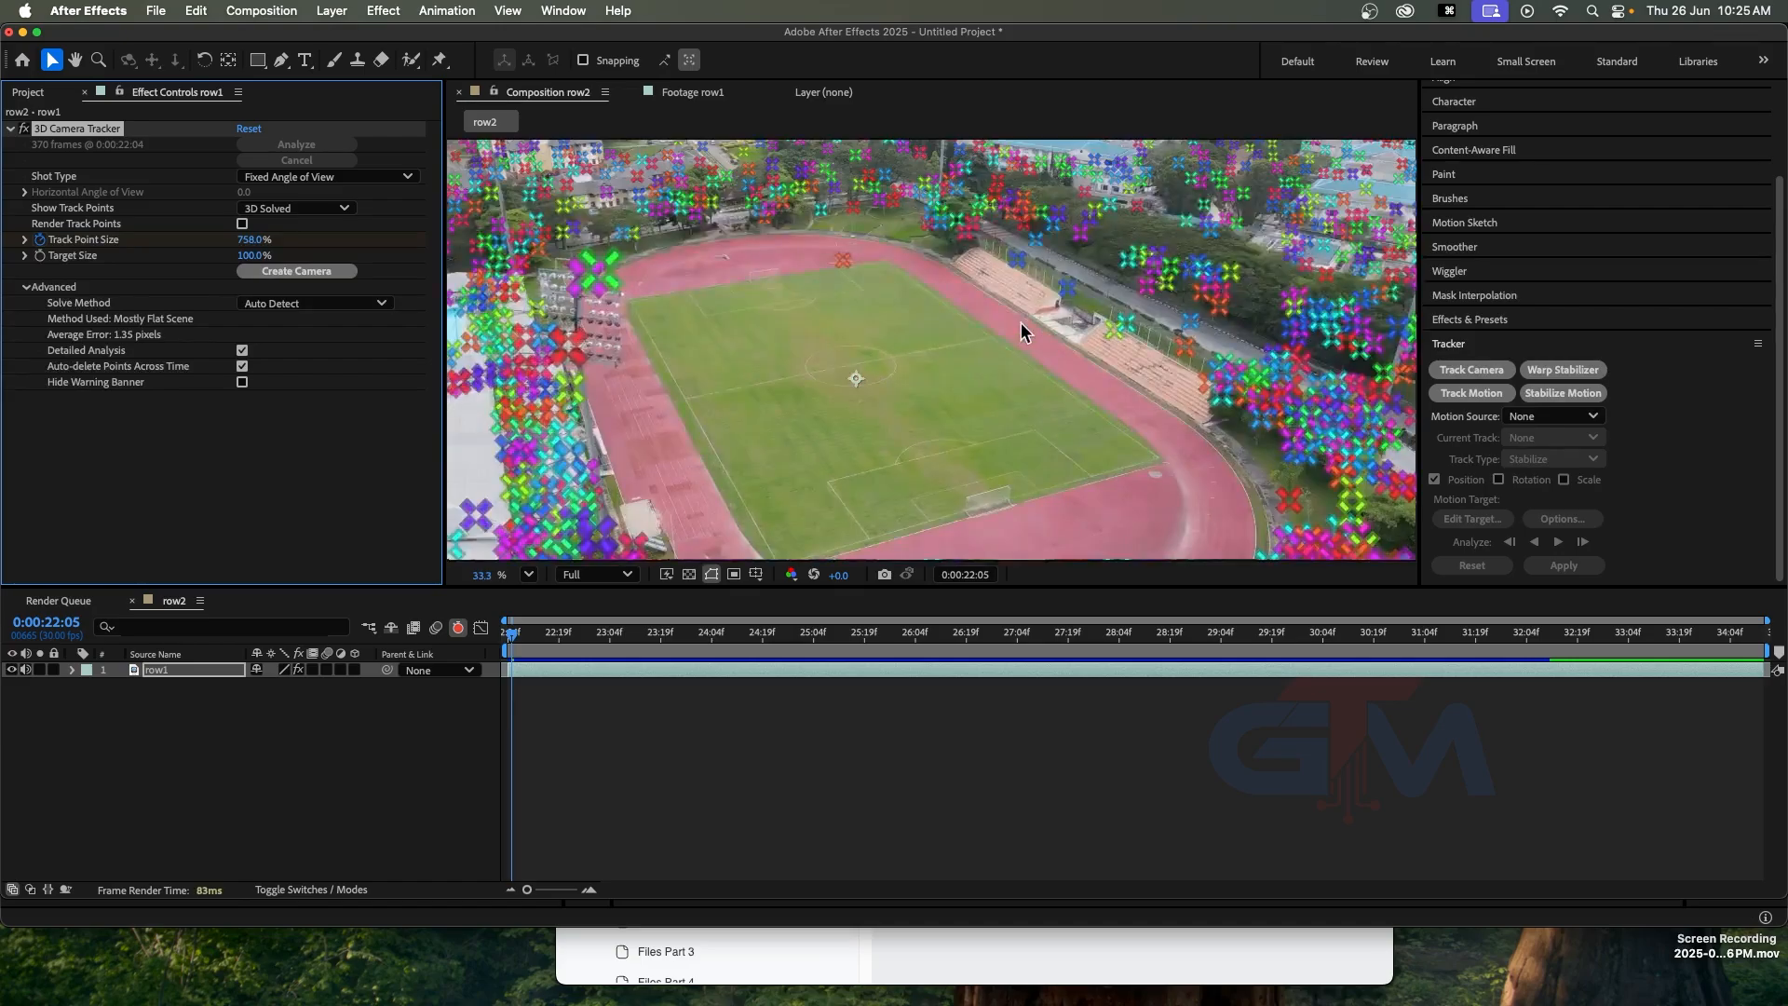
Try out a target plane from three track points along the far side of the running track, and clear the selection
mouse_move(812, 252)
left_mouse_down()
mouse_move(1020, 247)
mouse_move(1071, 296)
left_mouse_up()
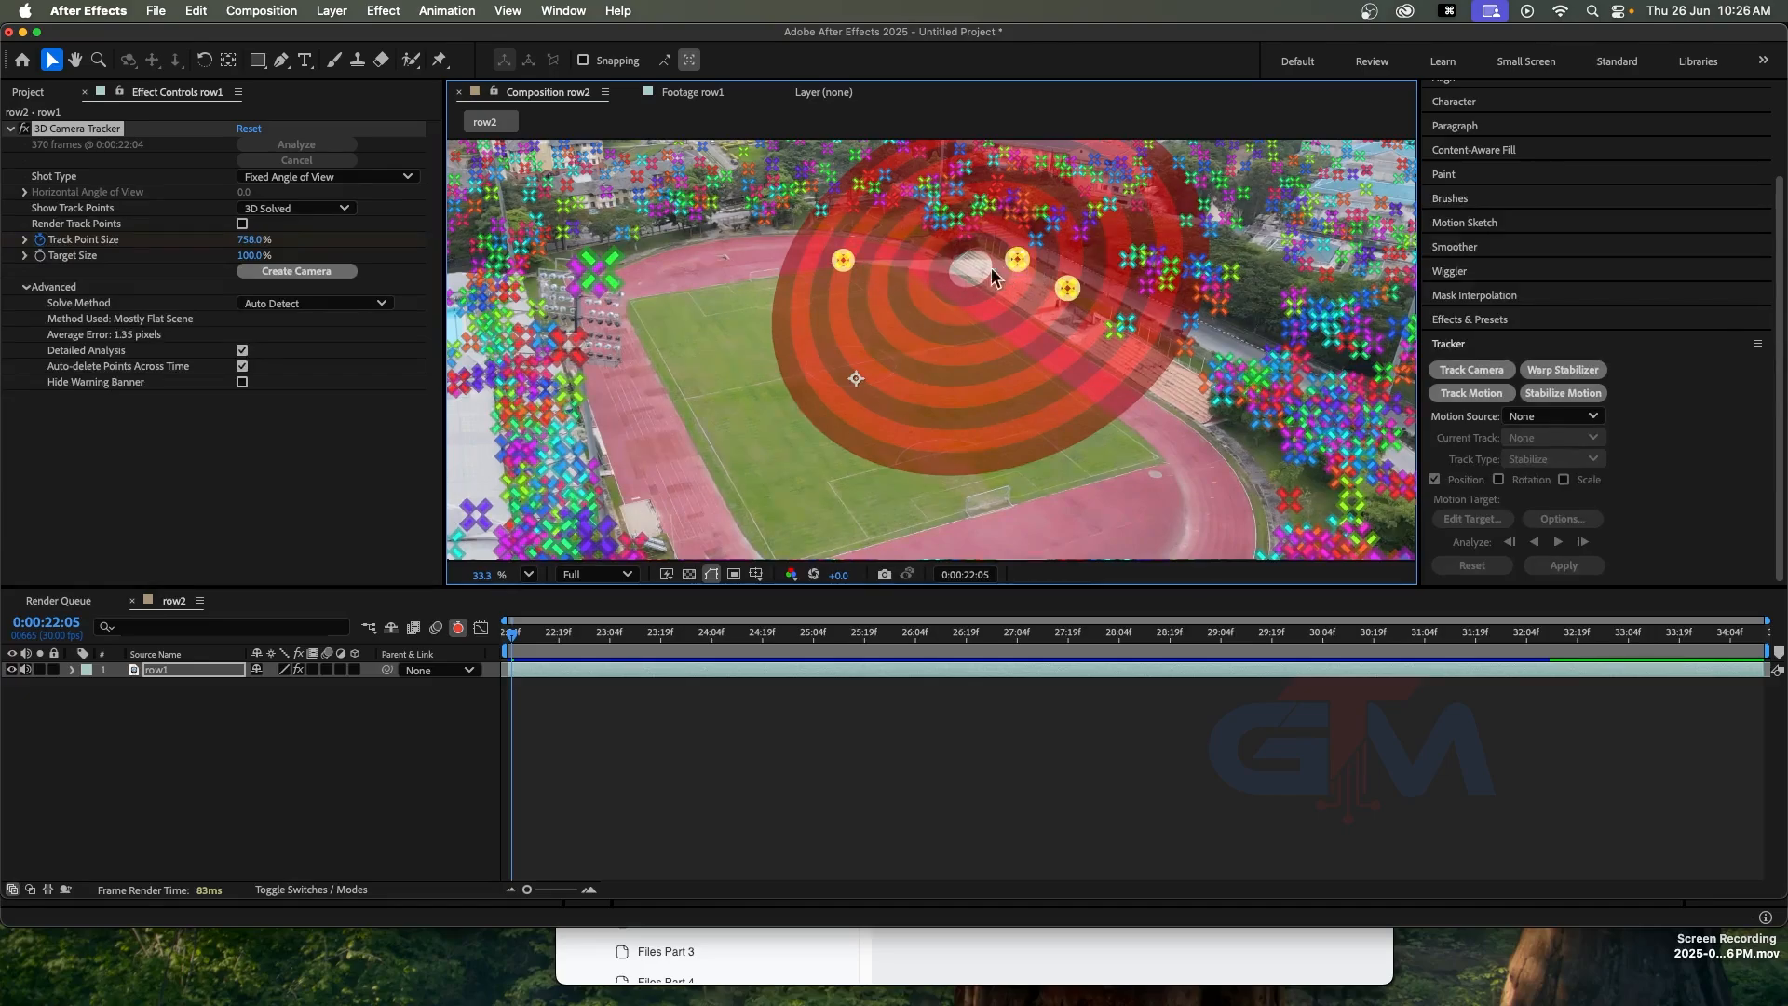
left_click(674, 277)
scroll(633, 284, "down", 2)
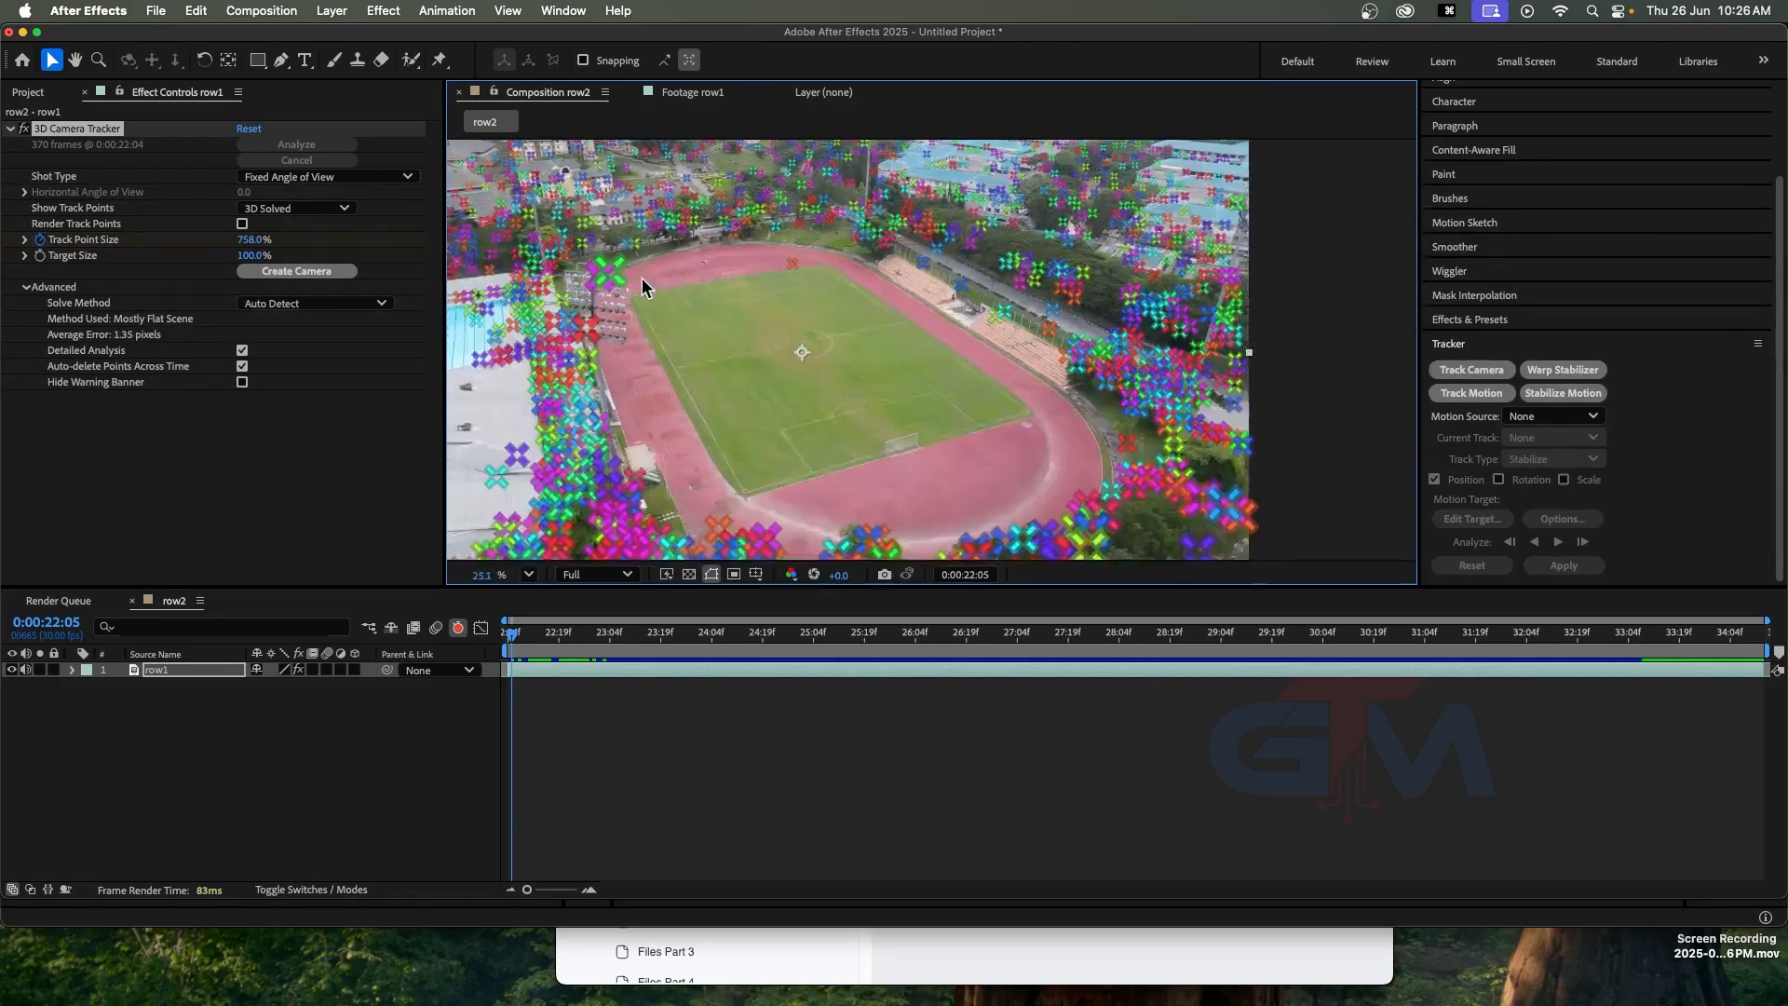
Move the current time to 0:00:29:02 to check the track points around the field from another angle
scroll(642, 287, "up", 1)
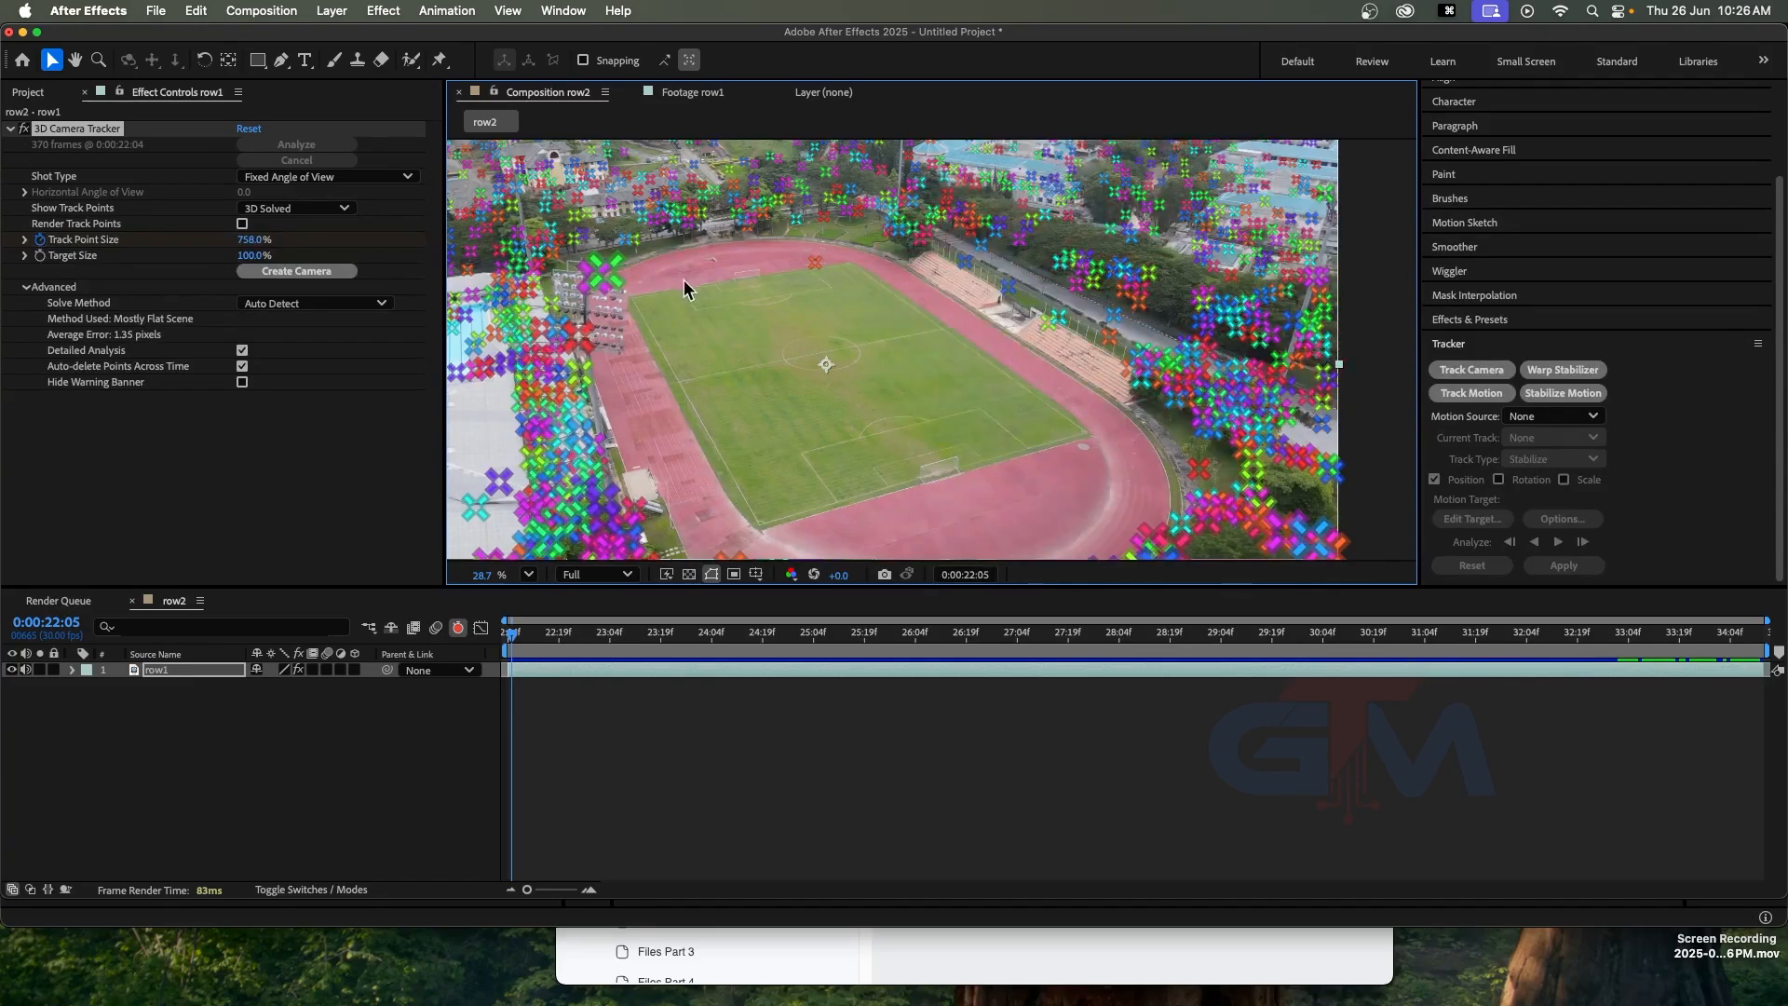
left_click_drag(978, 635, 1215, 668)
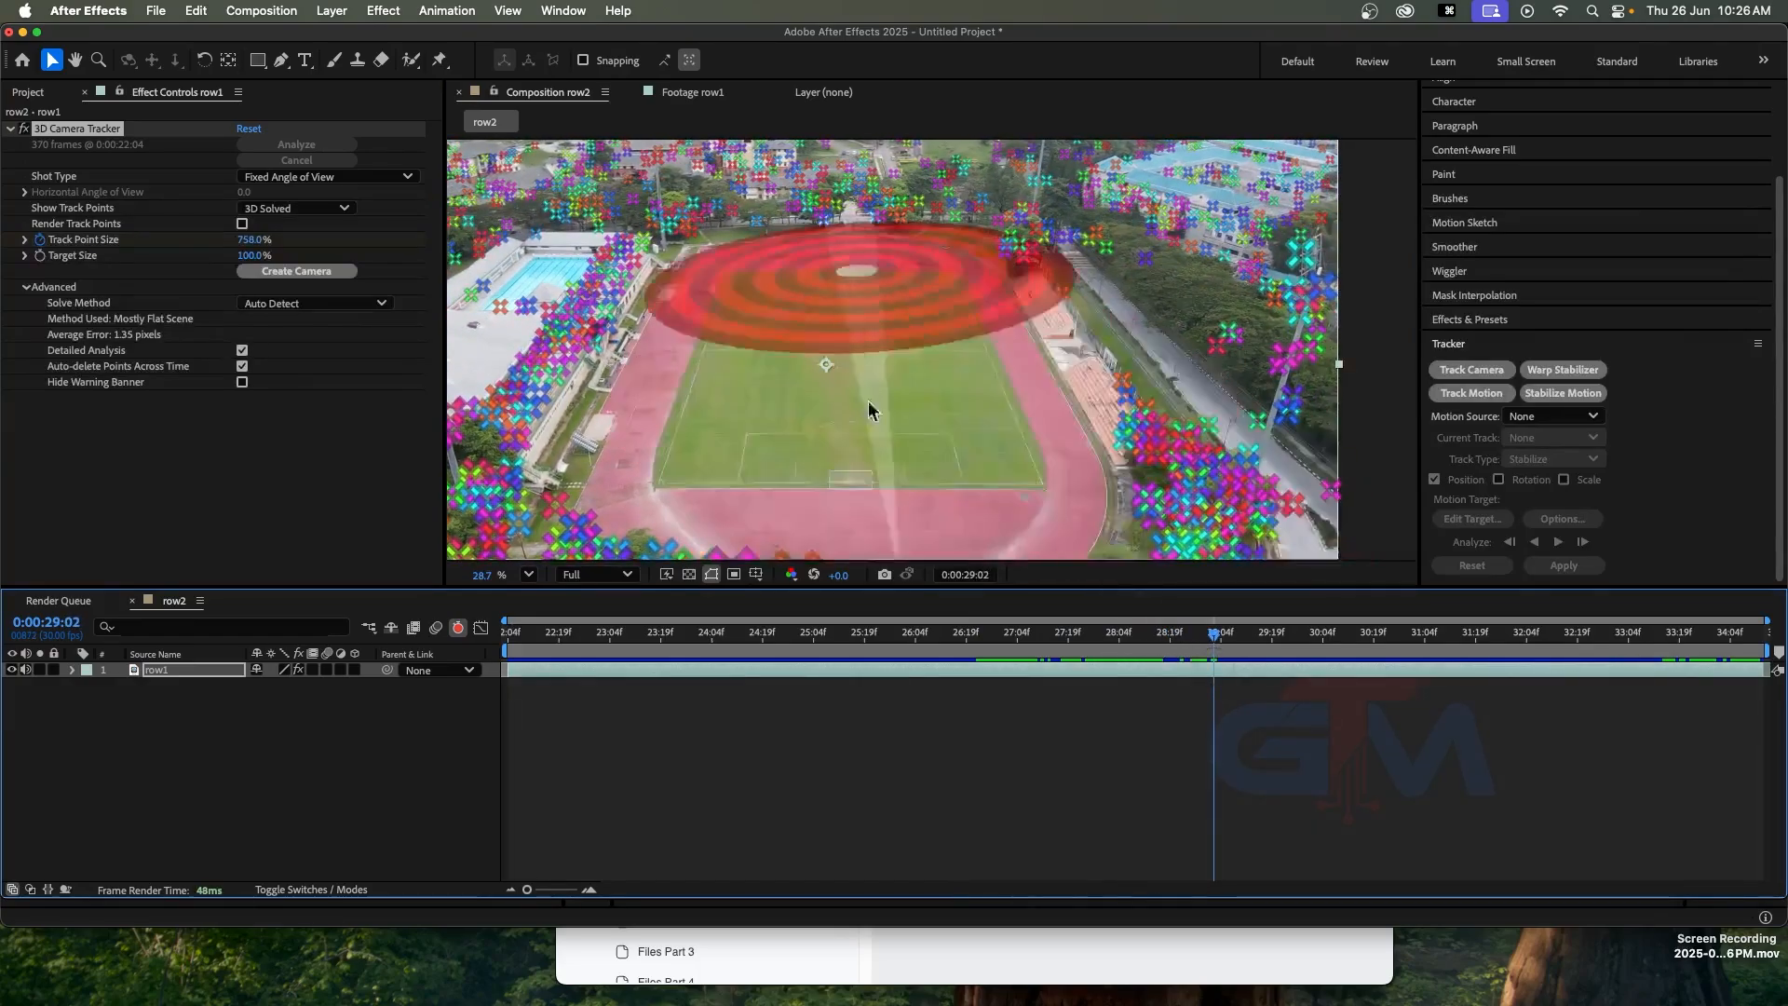
Set the ground plane and origin from track points on both sides of the field, and create a solid and camera there
mouse_move(948, 280)
left_mouse_down()
mouse_move(1112, 295)
mouse_move(1150, 385)
mouse_move(909, 396)
mouse_move(701, 380)
mouse_move(600, 351)
mouse_move(650, 289)
left_mouse_up()
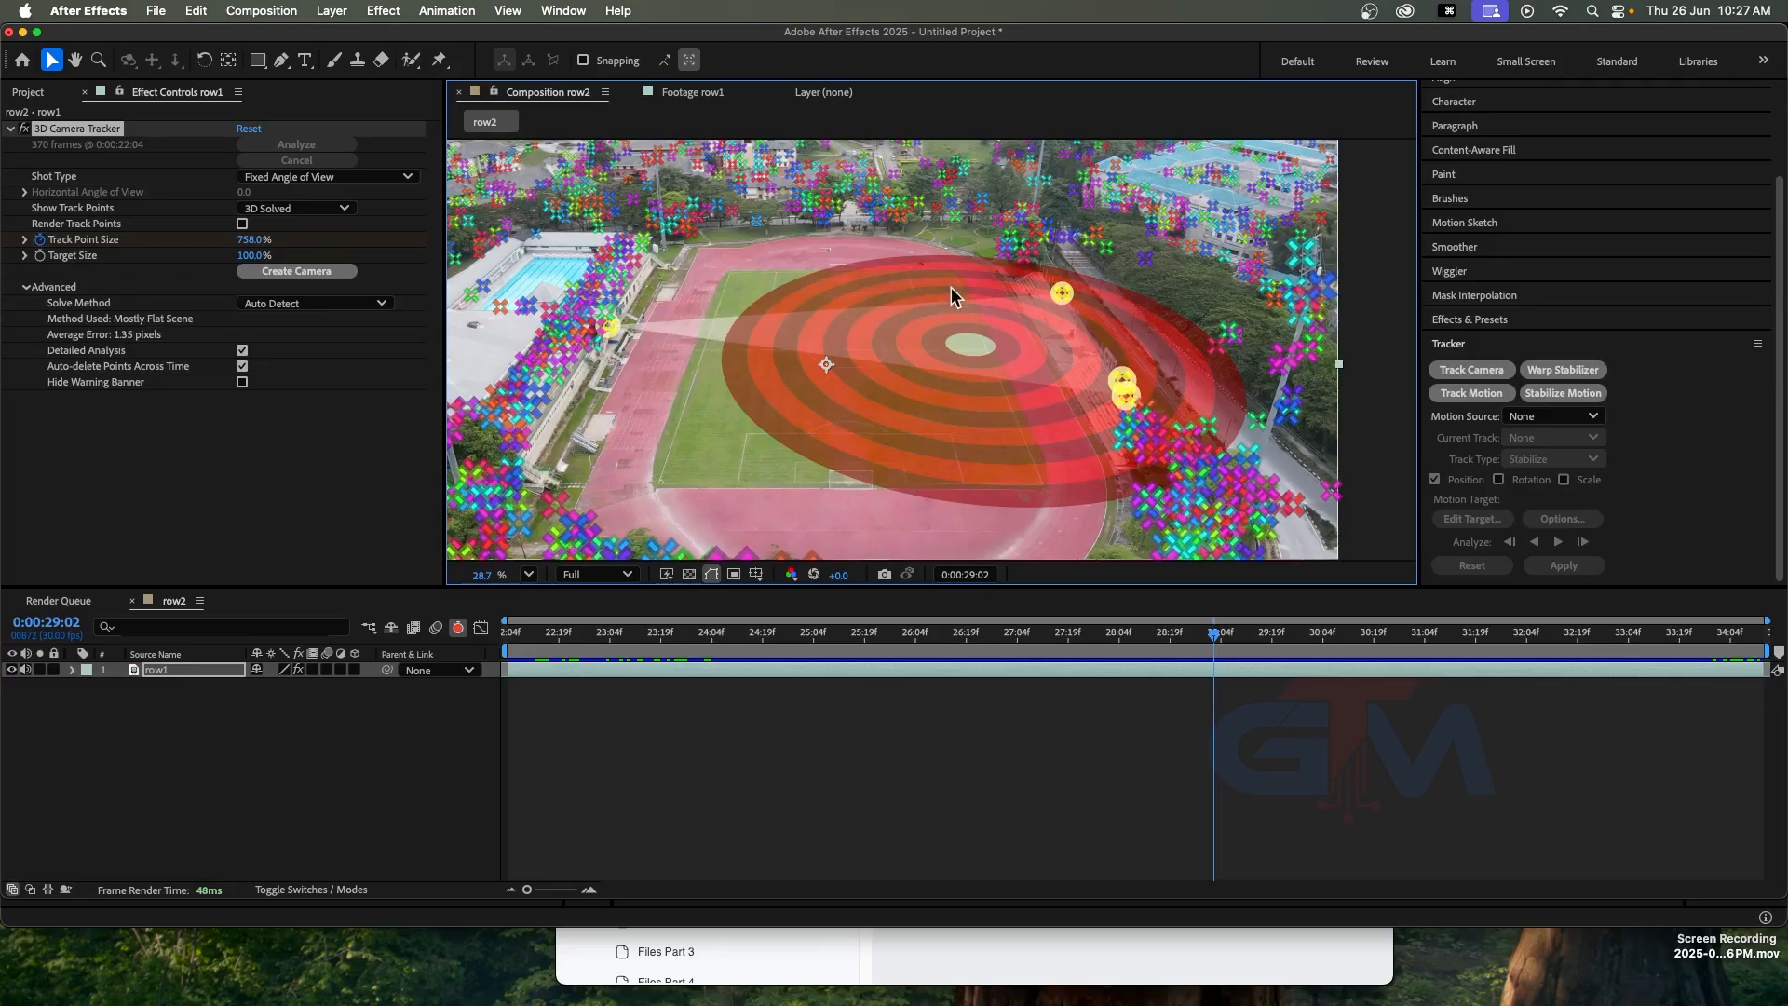
right_click(973, 323)
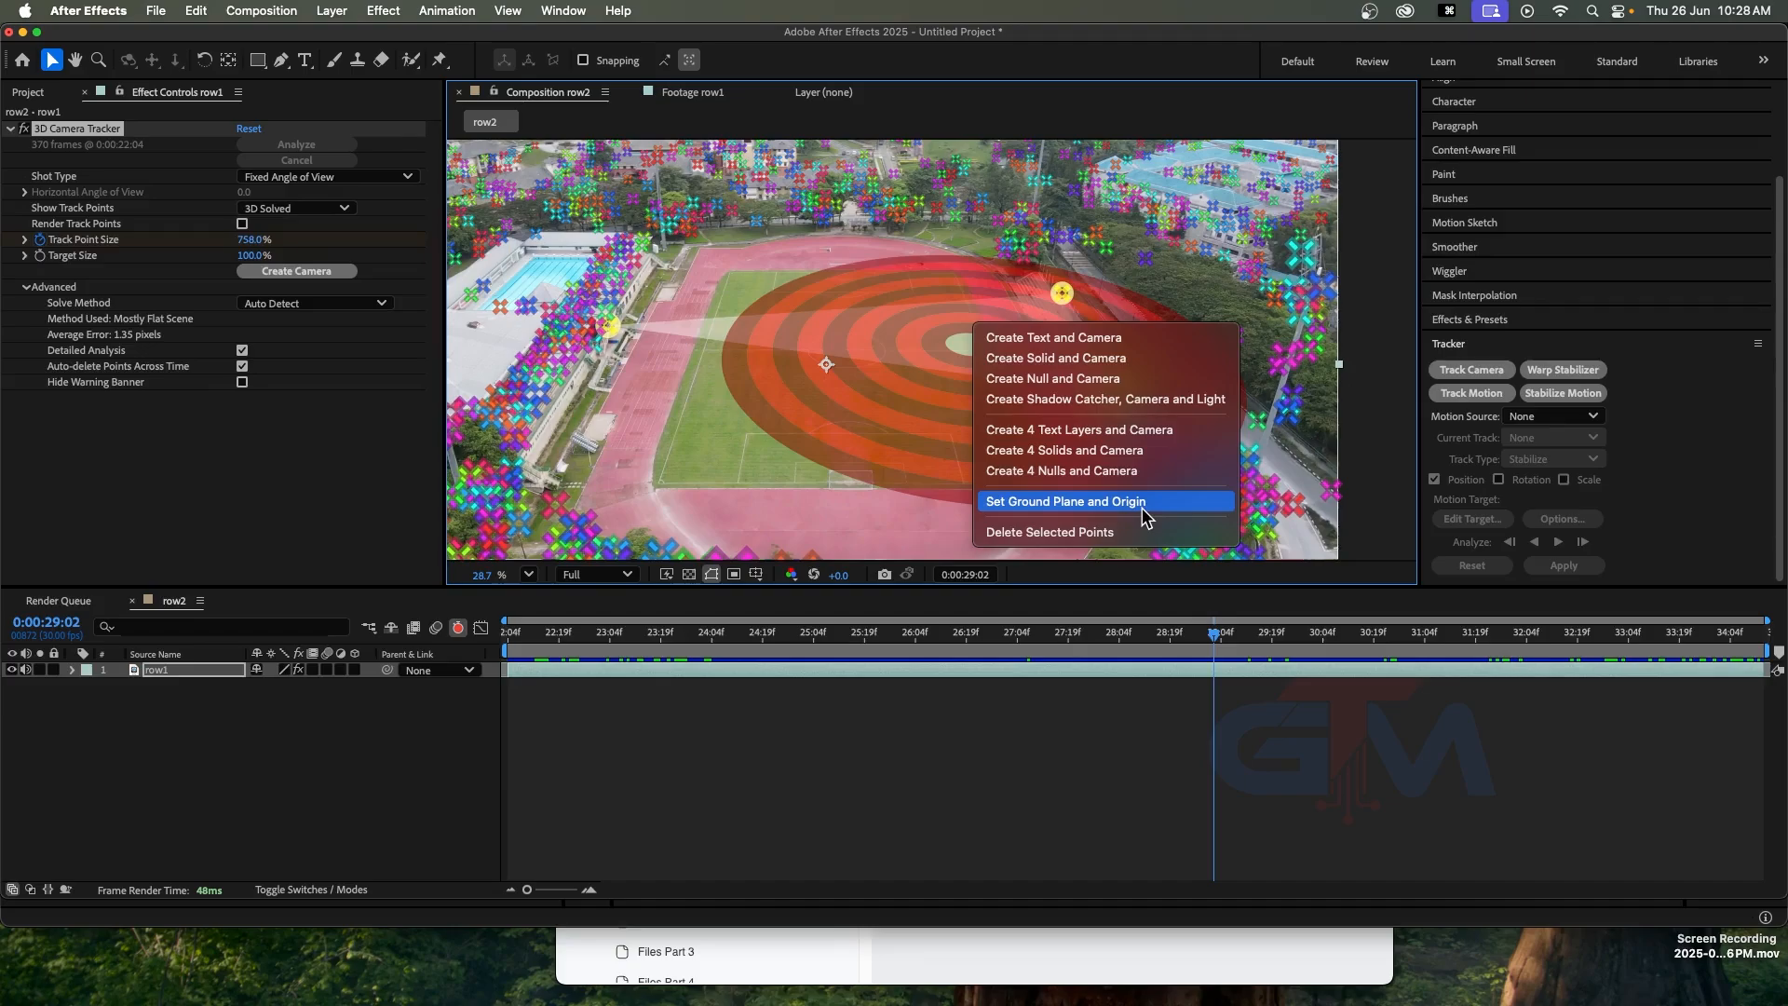
left_click(1145, 503)
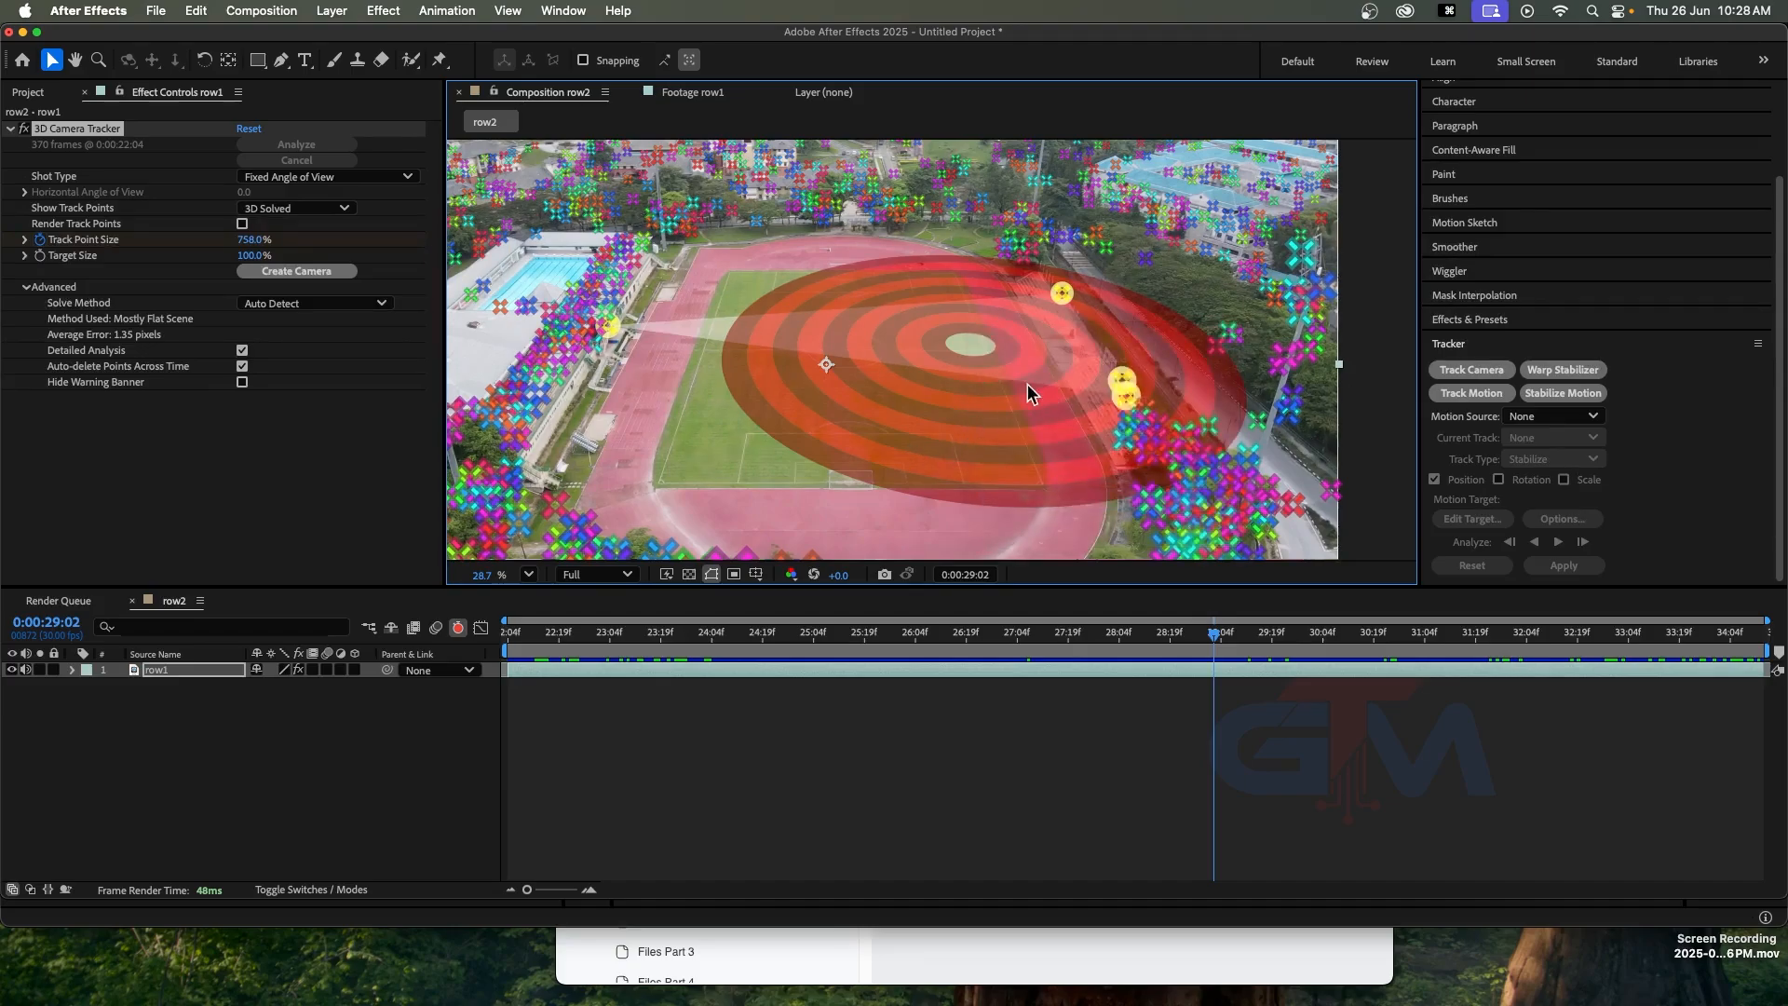
right_click(973, 330)
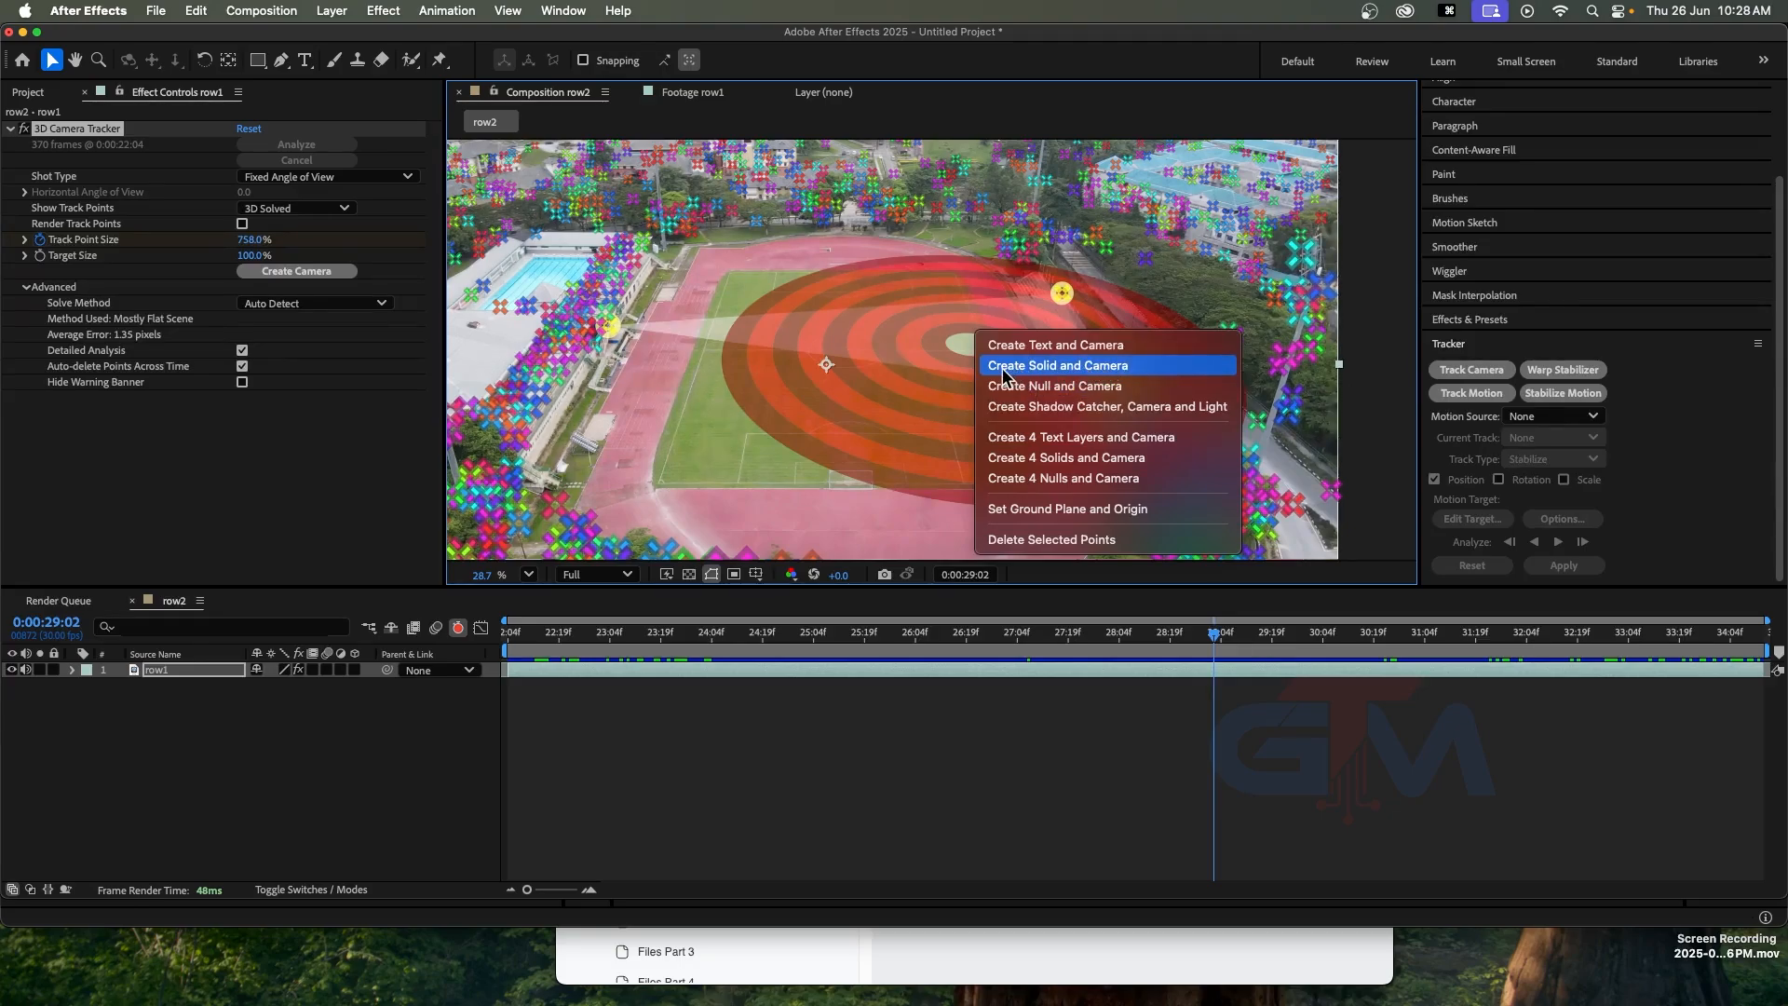
left_click(1089, 369)
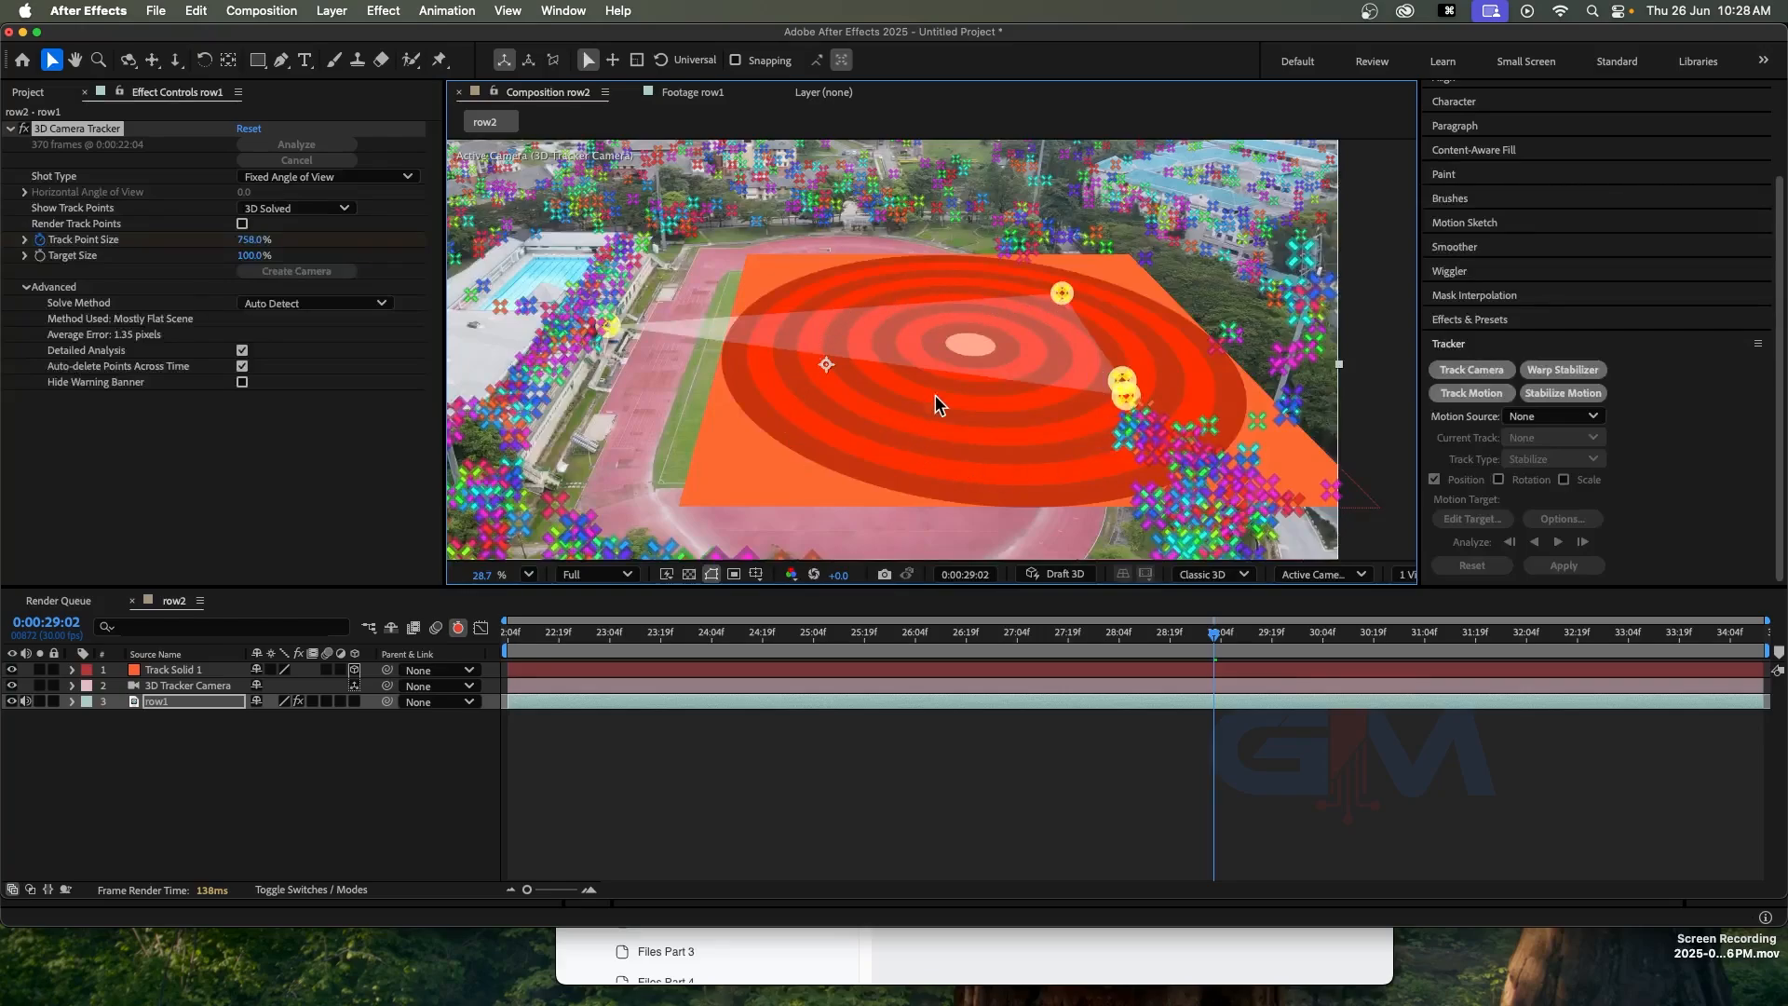
scroll(951, 367, "down", 3)
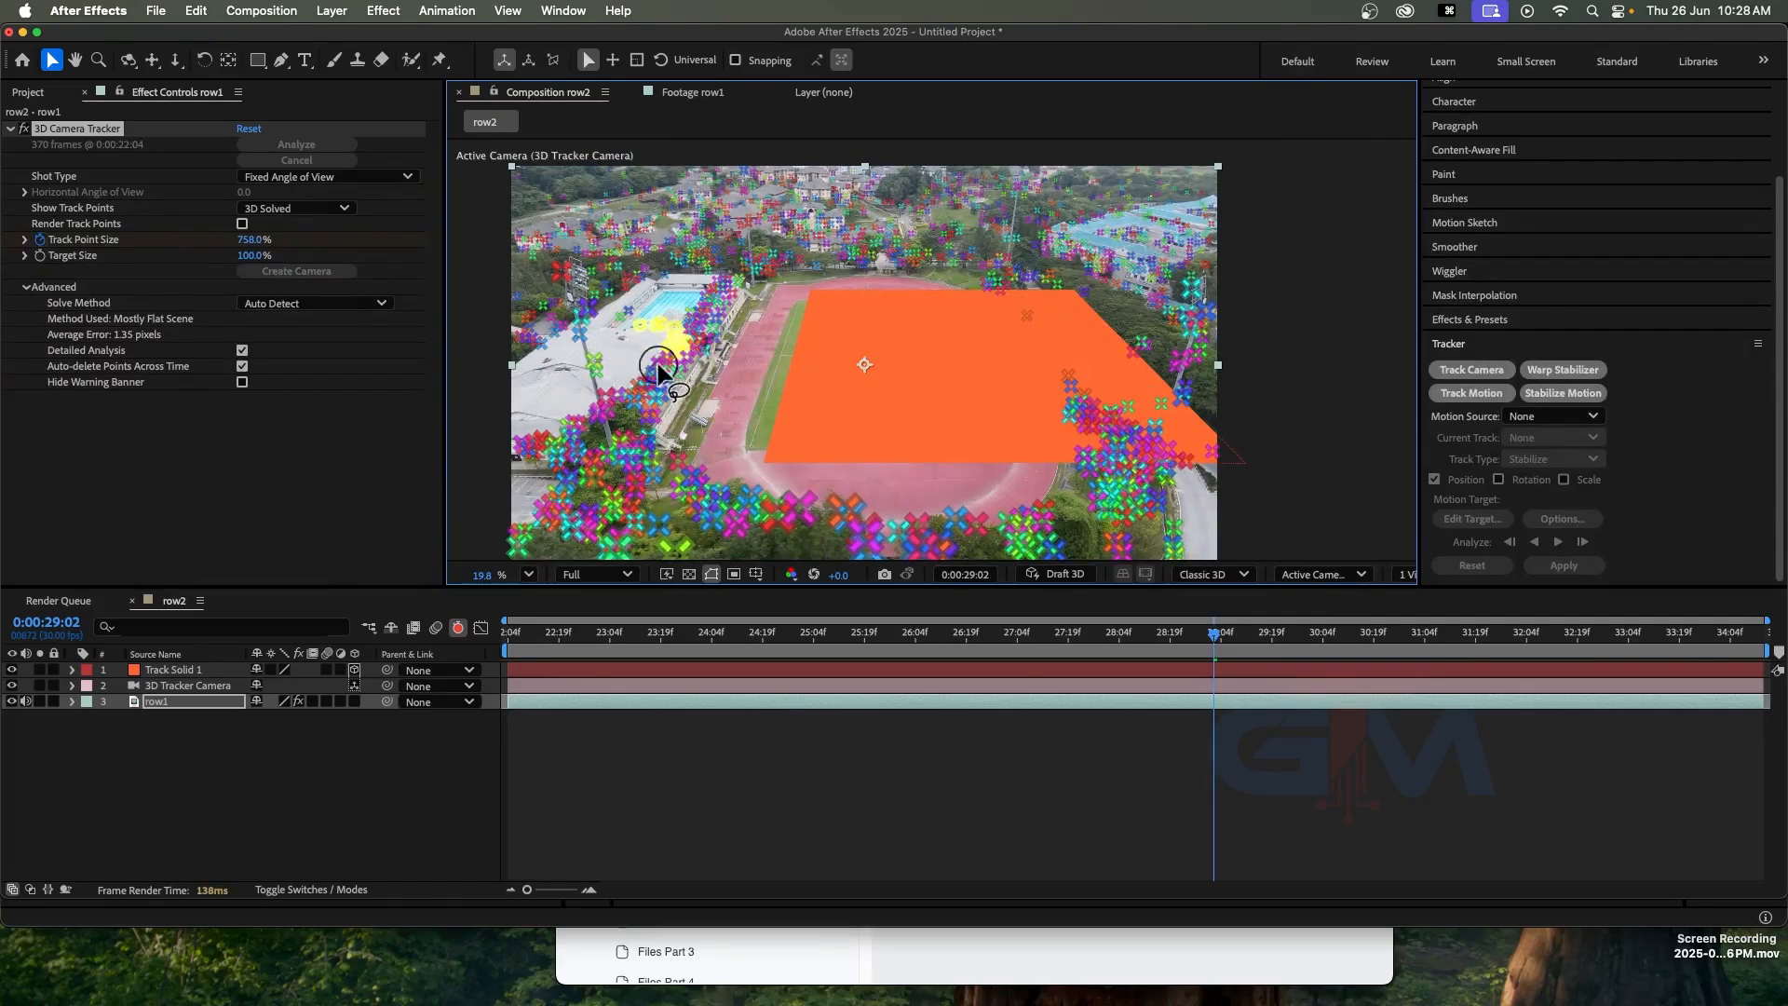
right_click(646, 339)
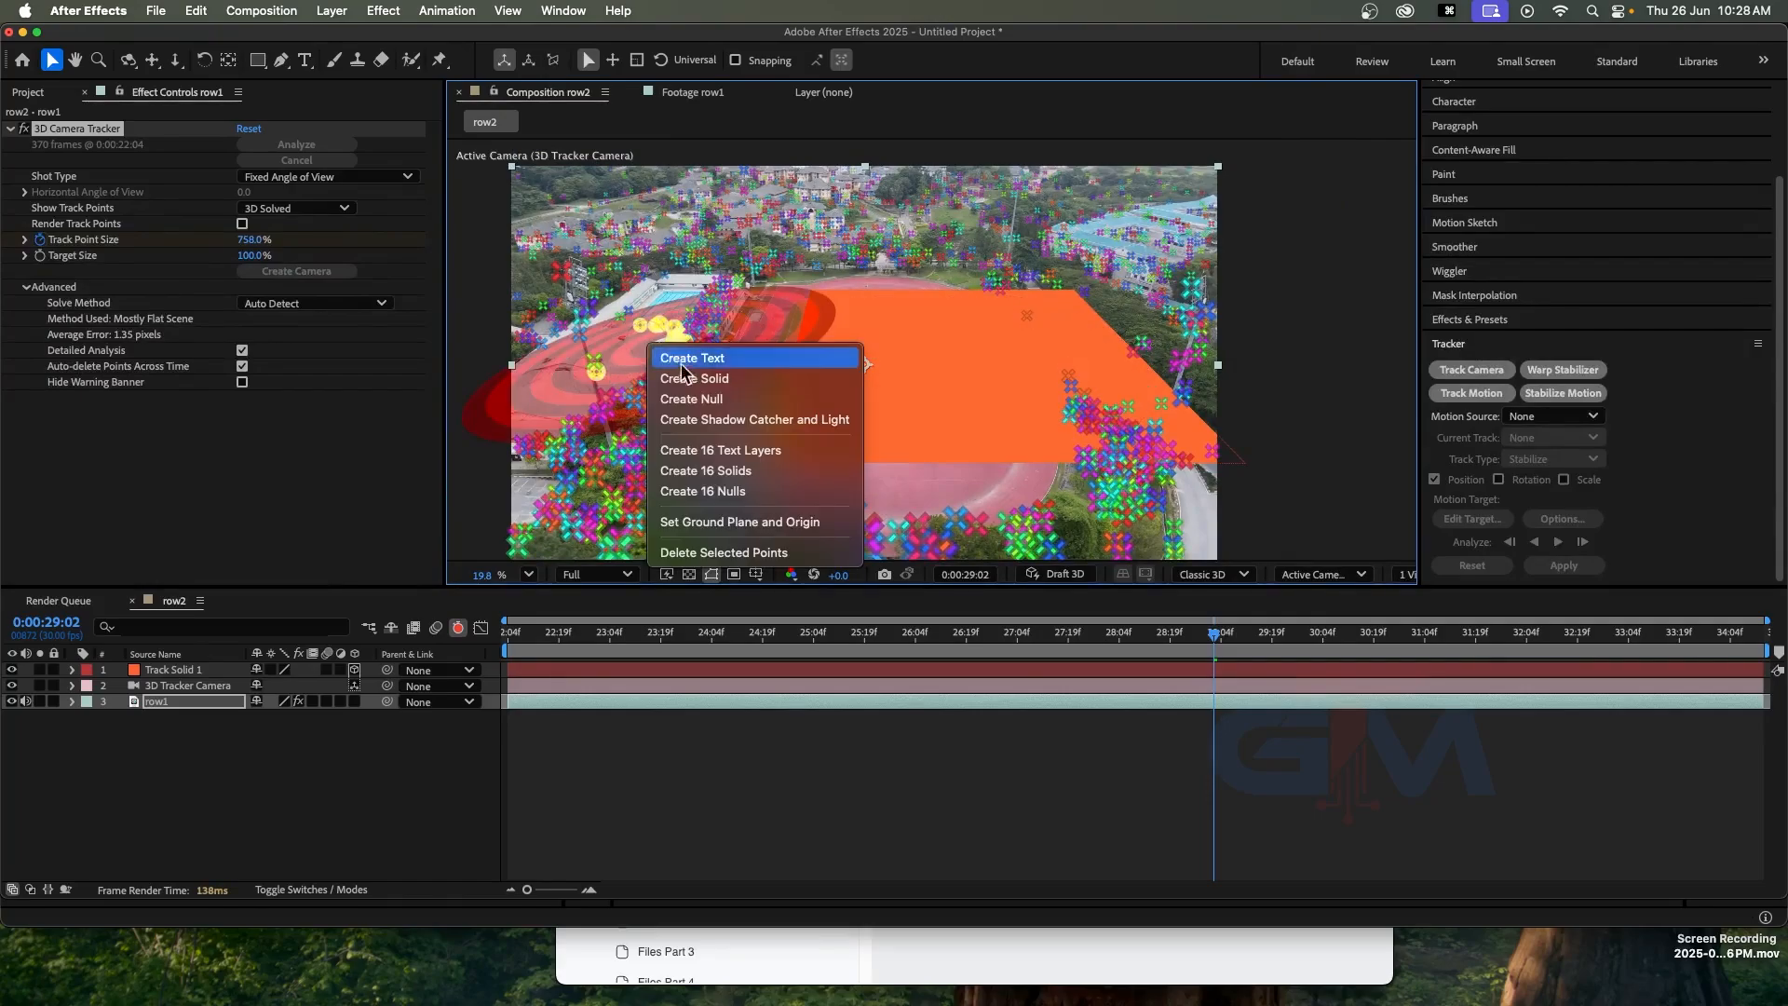
left_click(959, 478)
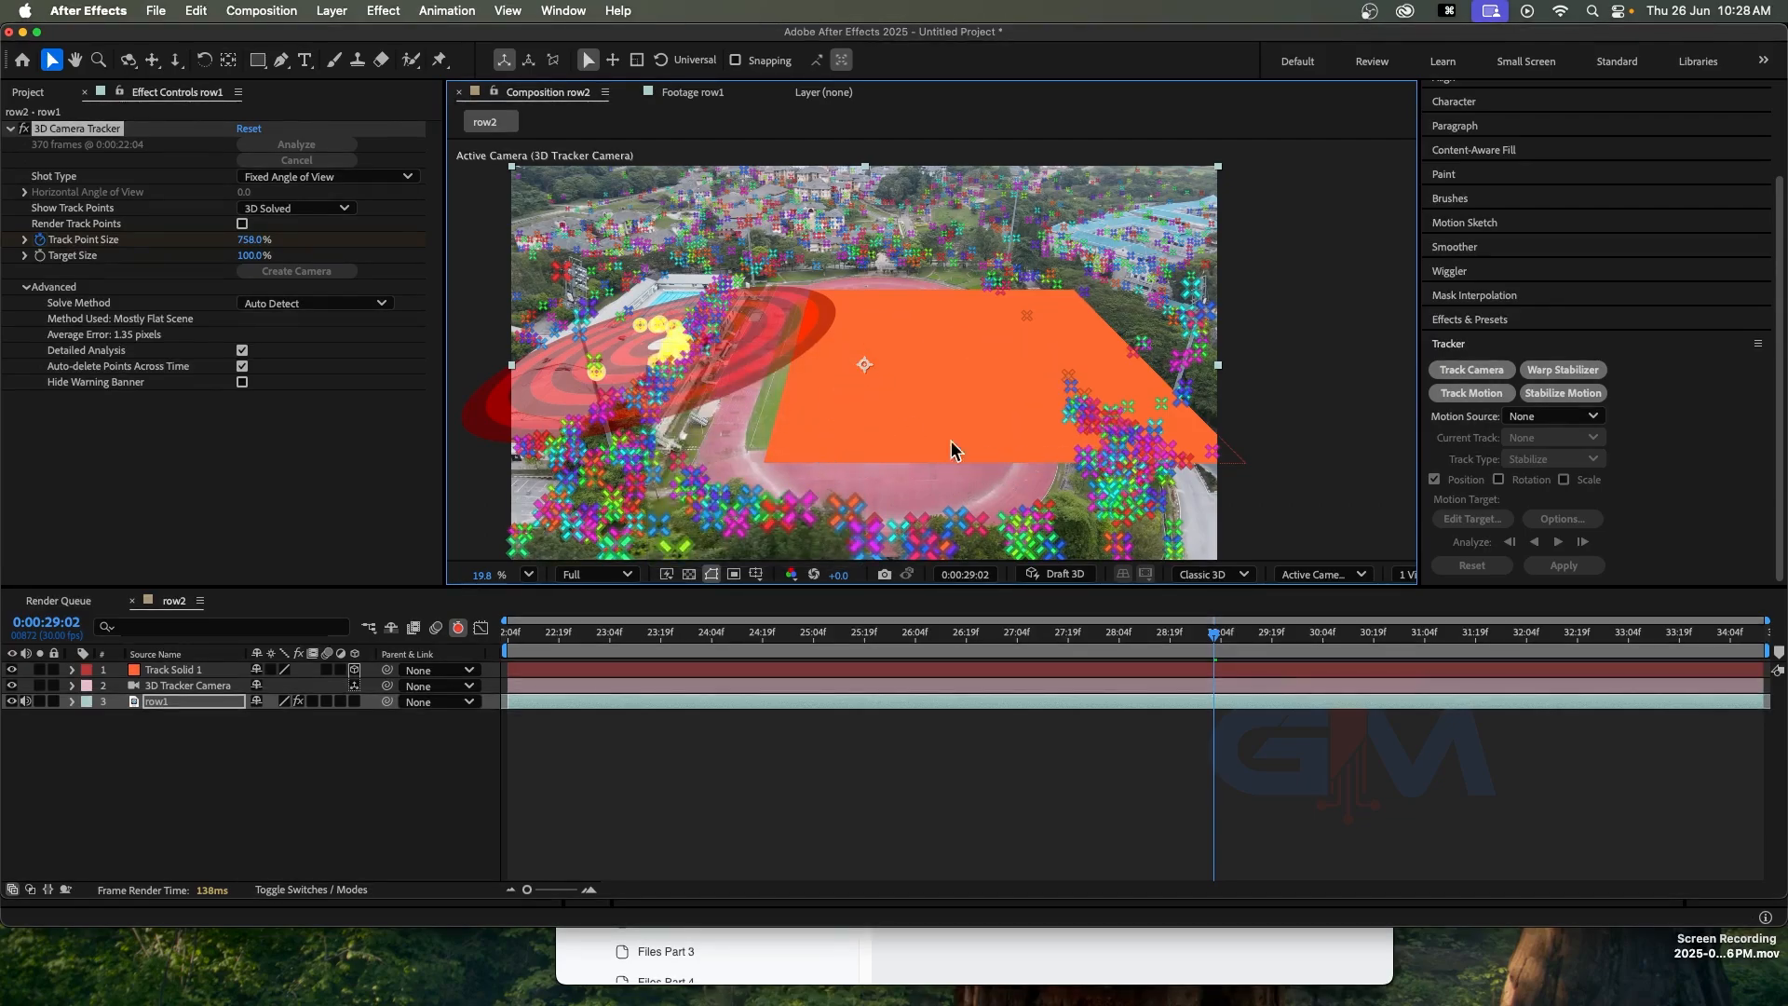
Inspect the 3D Tracker Camera, Track Solid 1 and row1 layers, and redisplay the track points with row1's 3D Camera Tracker effect
left_click(158, 689)
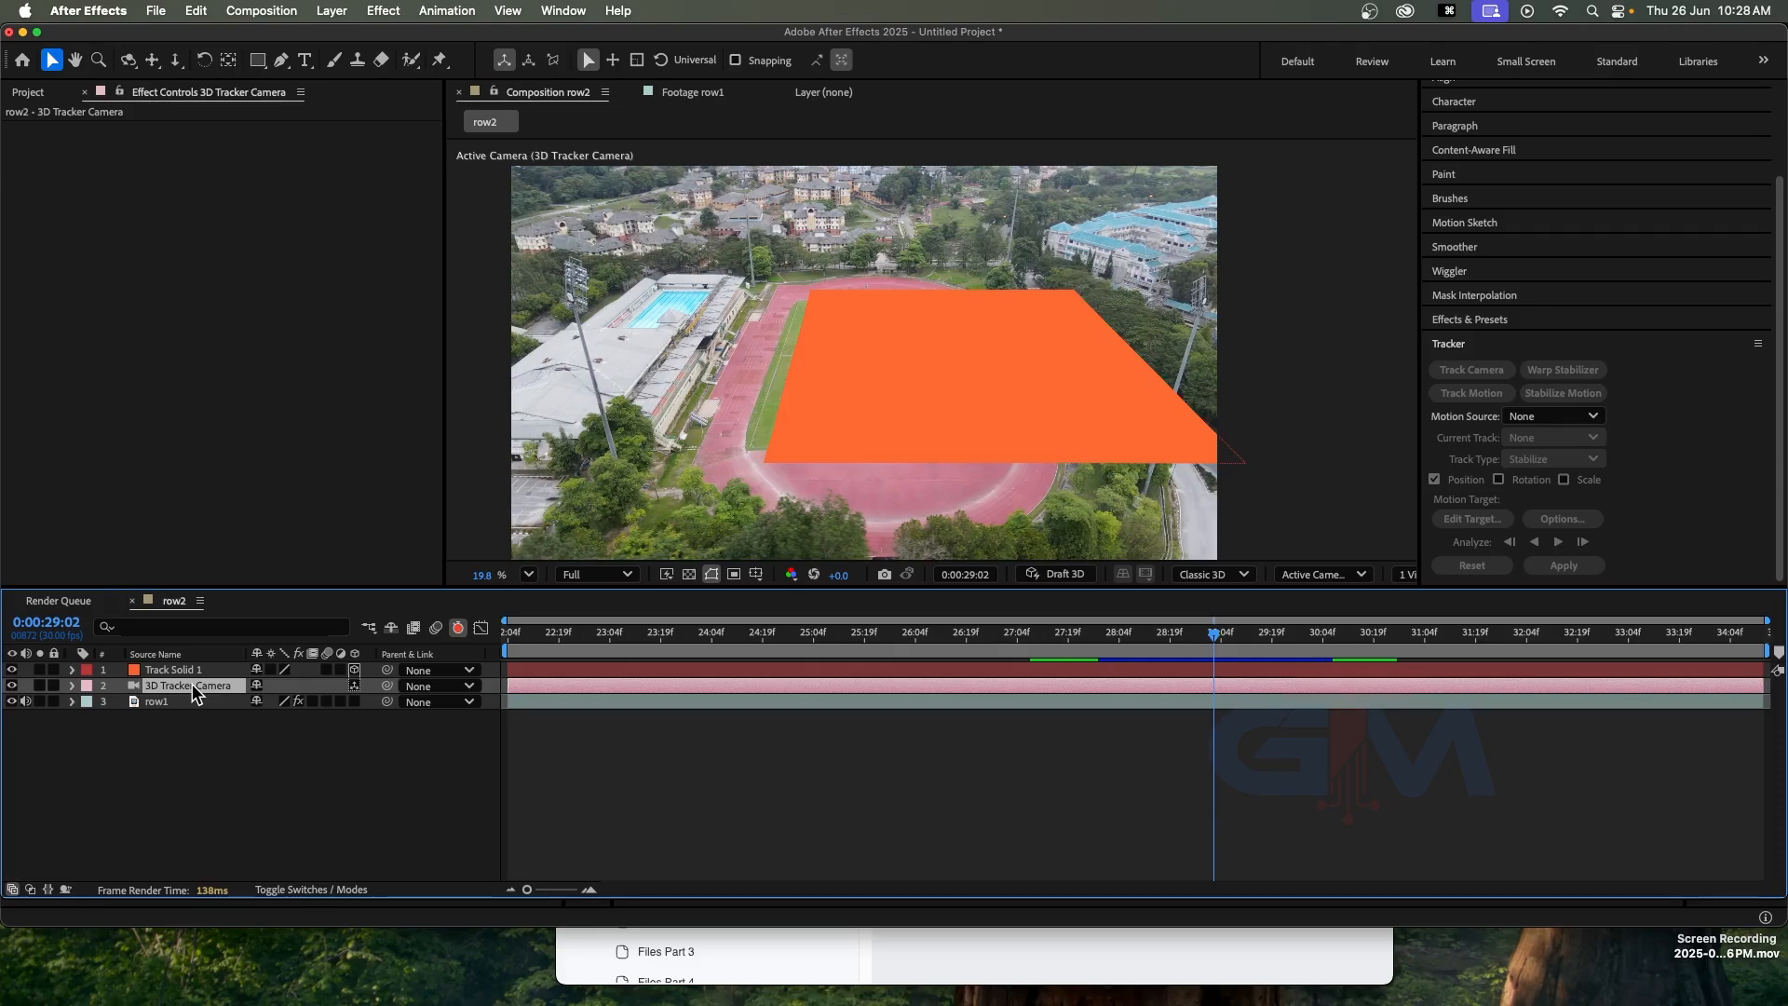
left_click(175, 672)
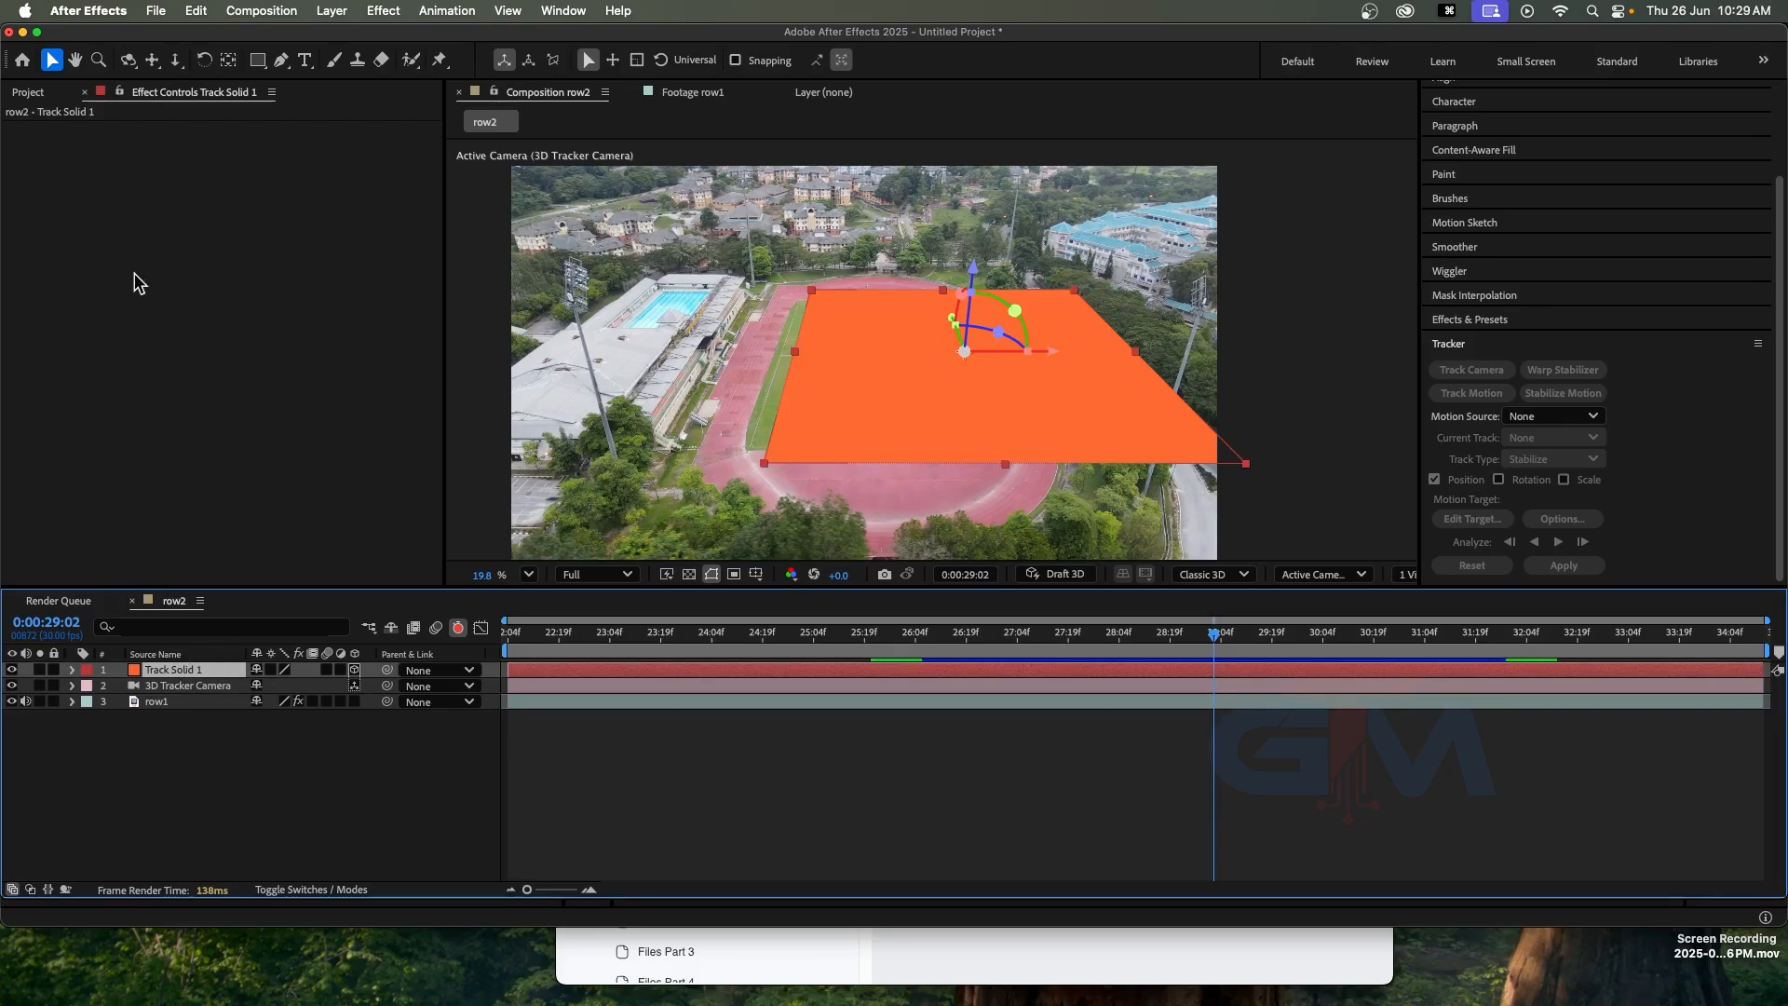
left_click(140, 685)
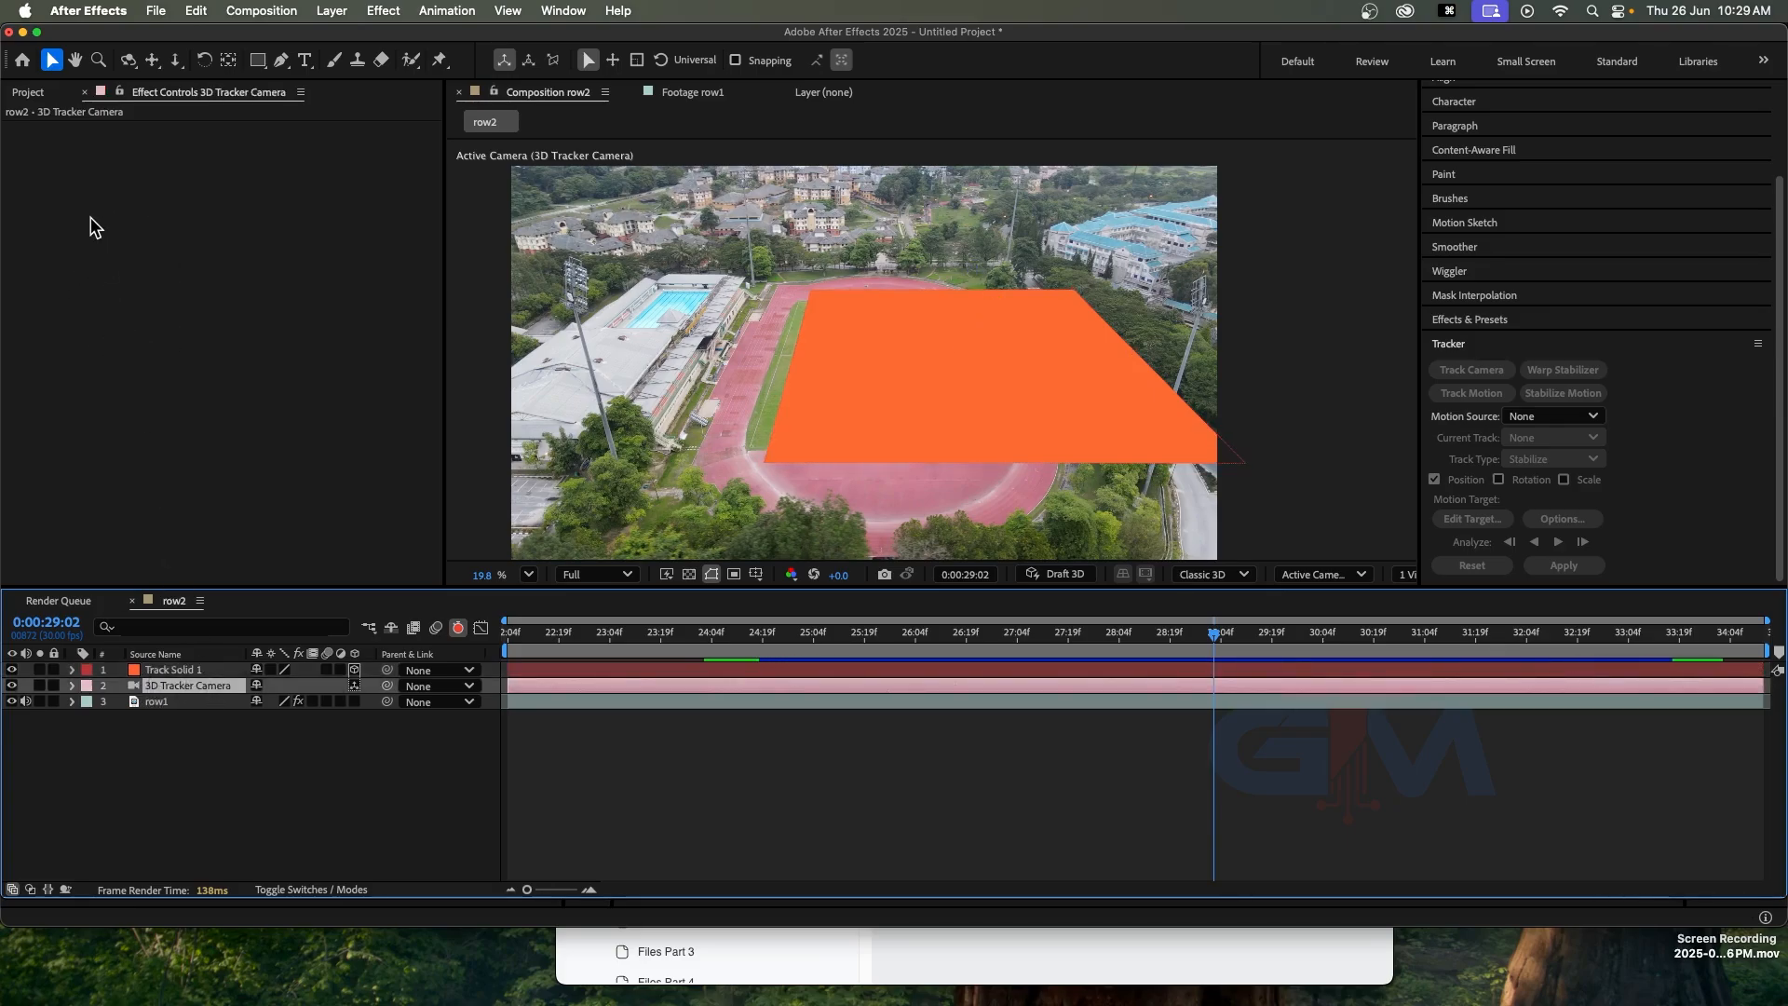
left_click(153, 703)
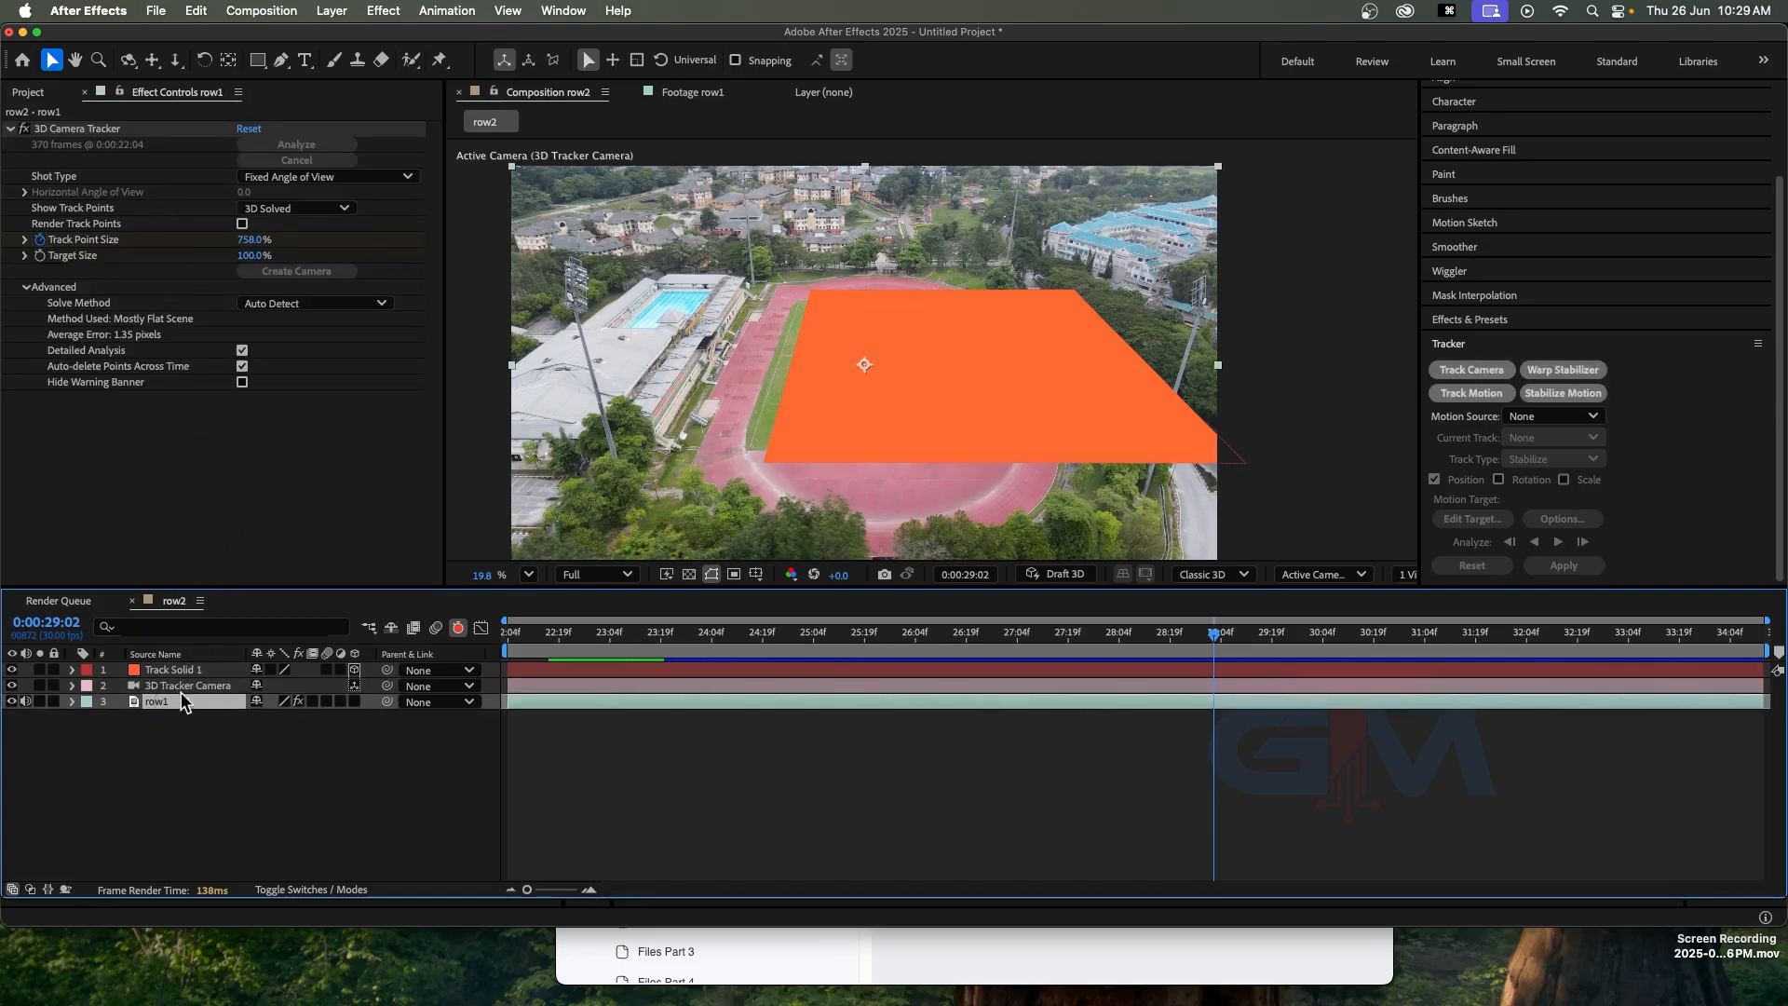
left_click(85, 130)
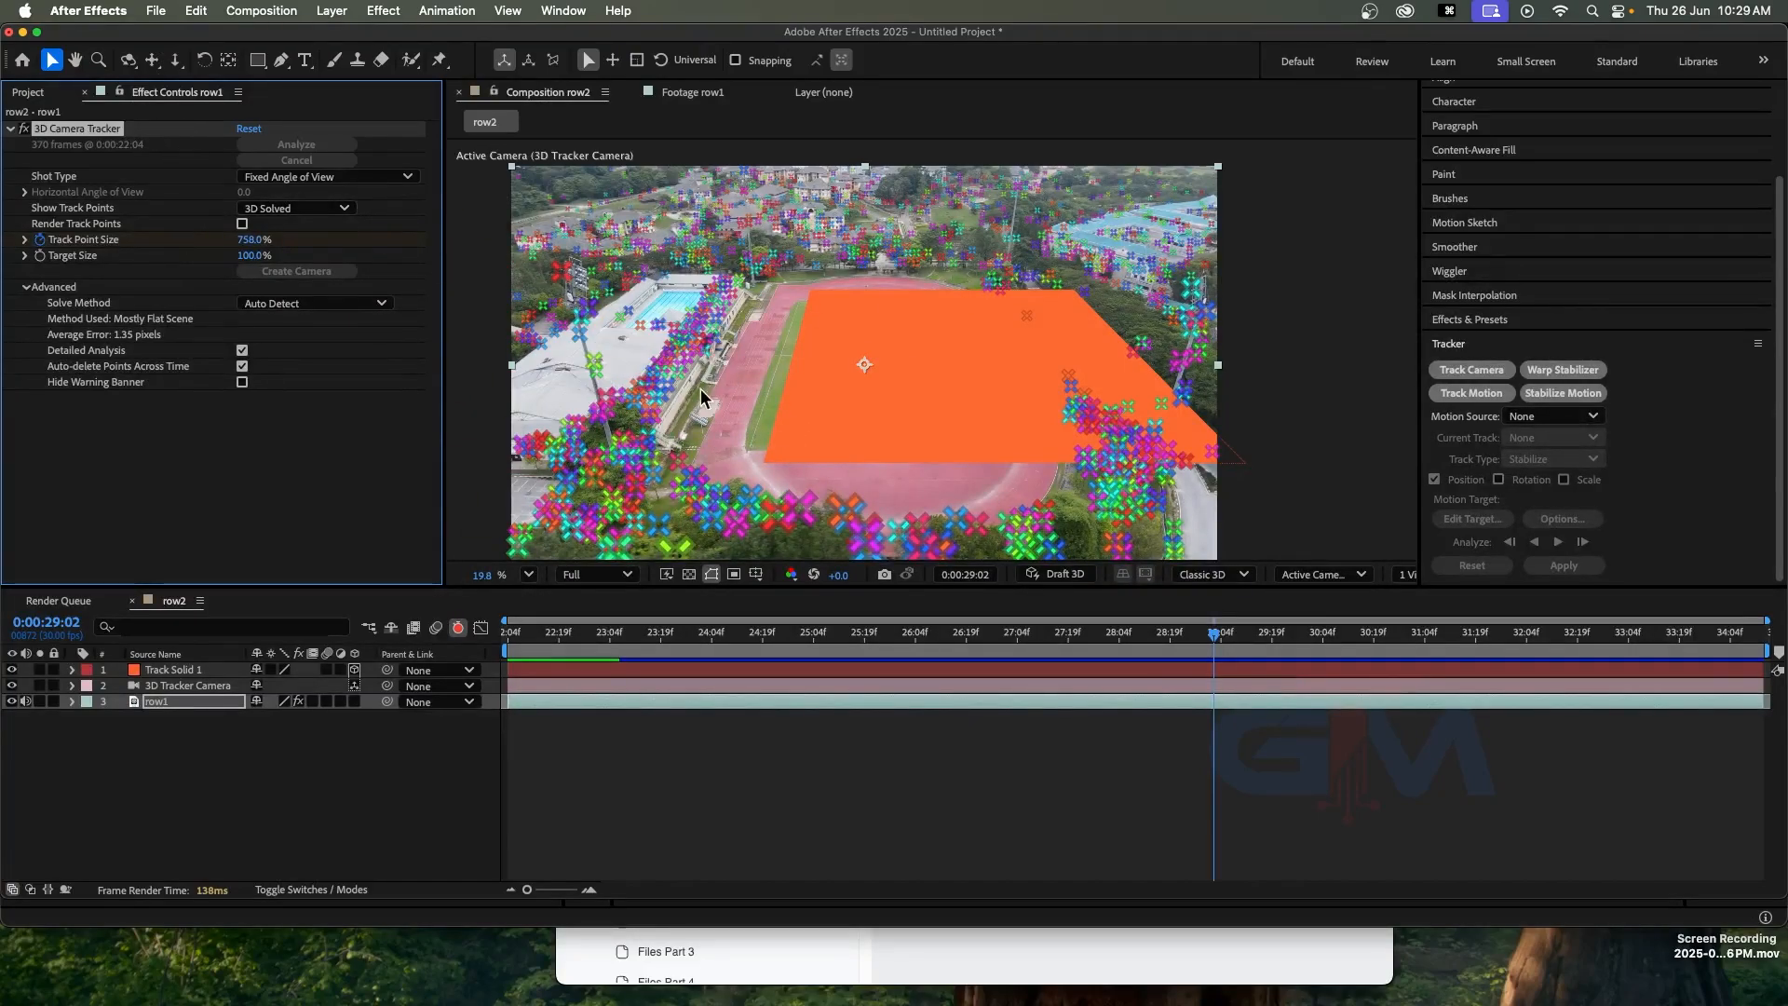
left_click(176, 670)
left_click(203, 700)
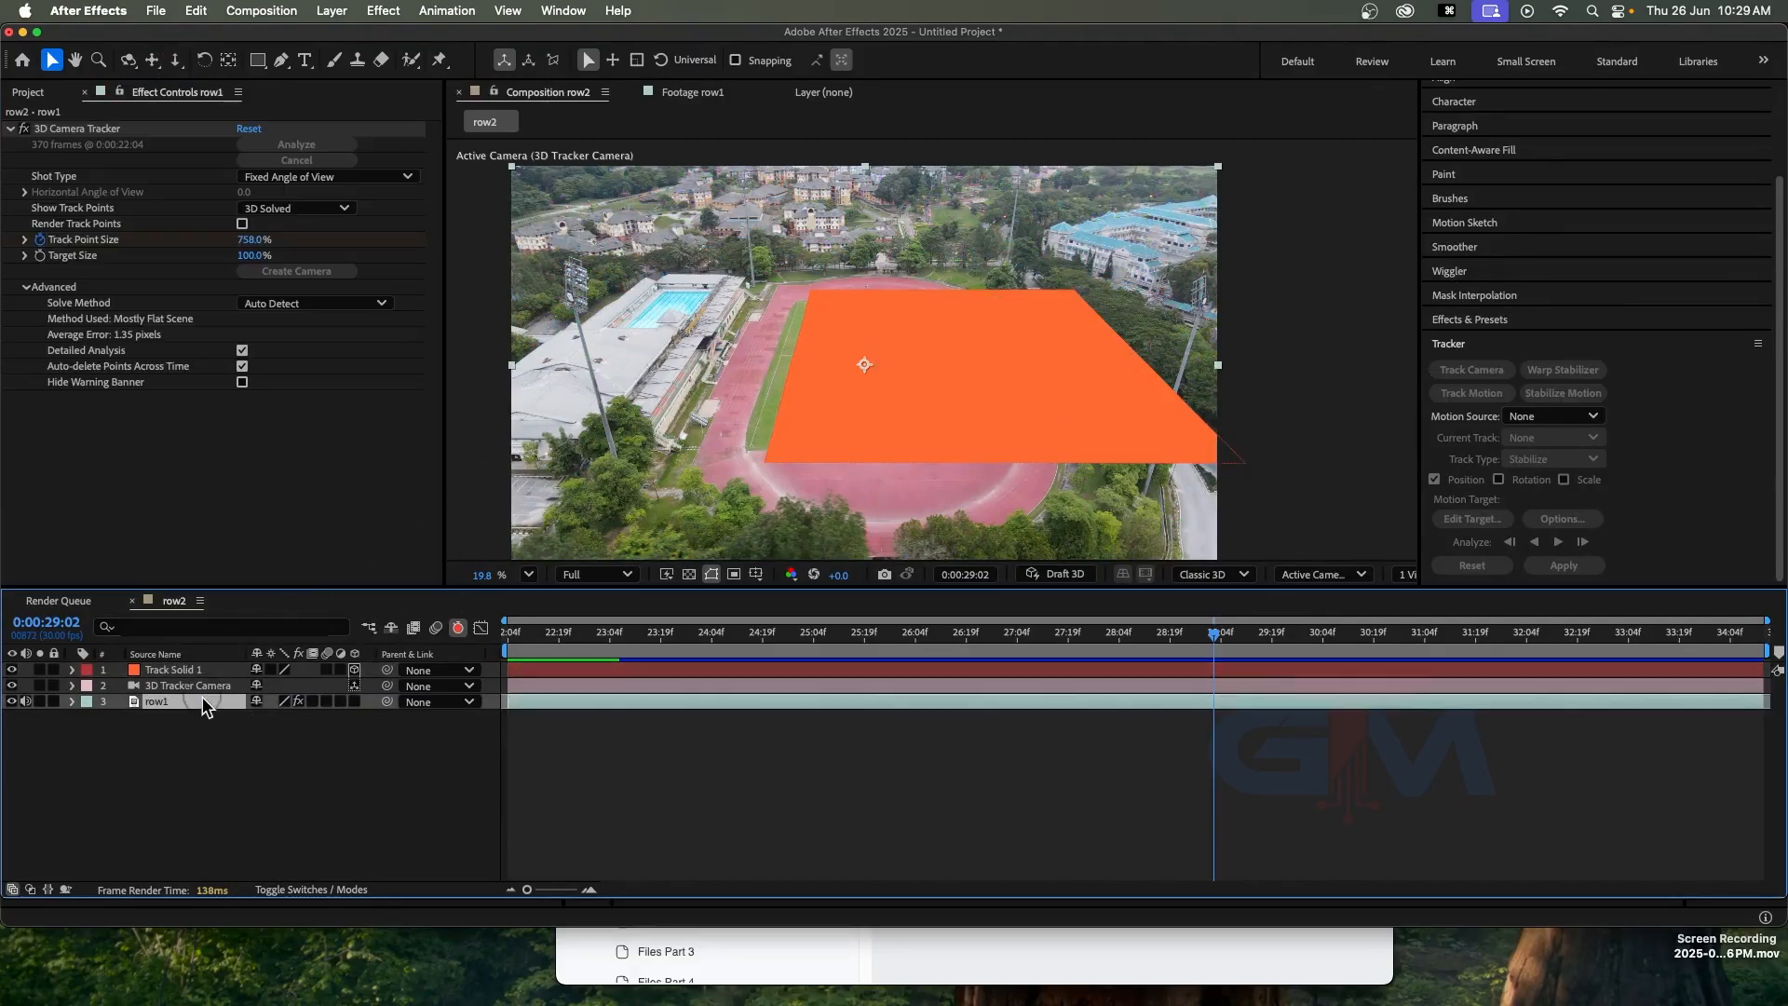
left_click(86, 127)
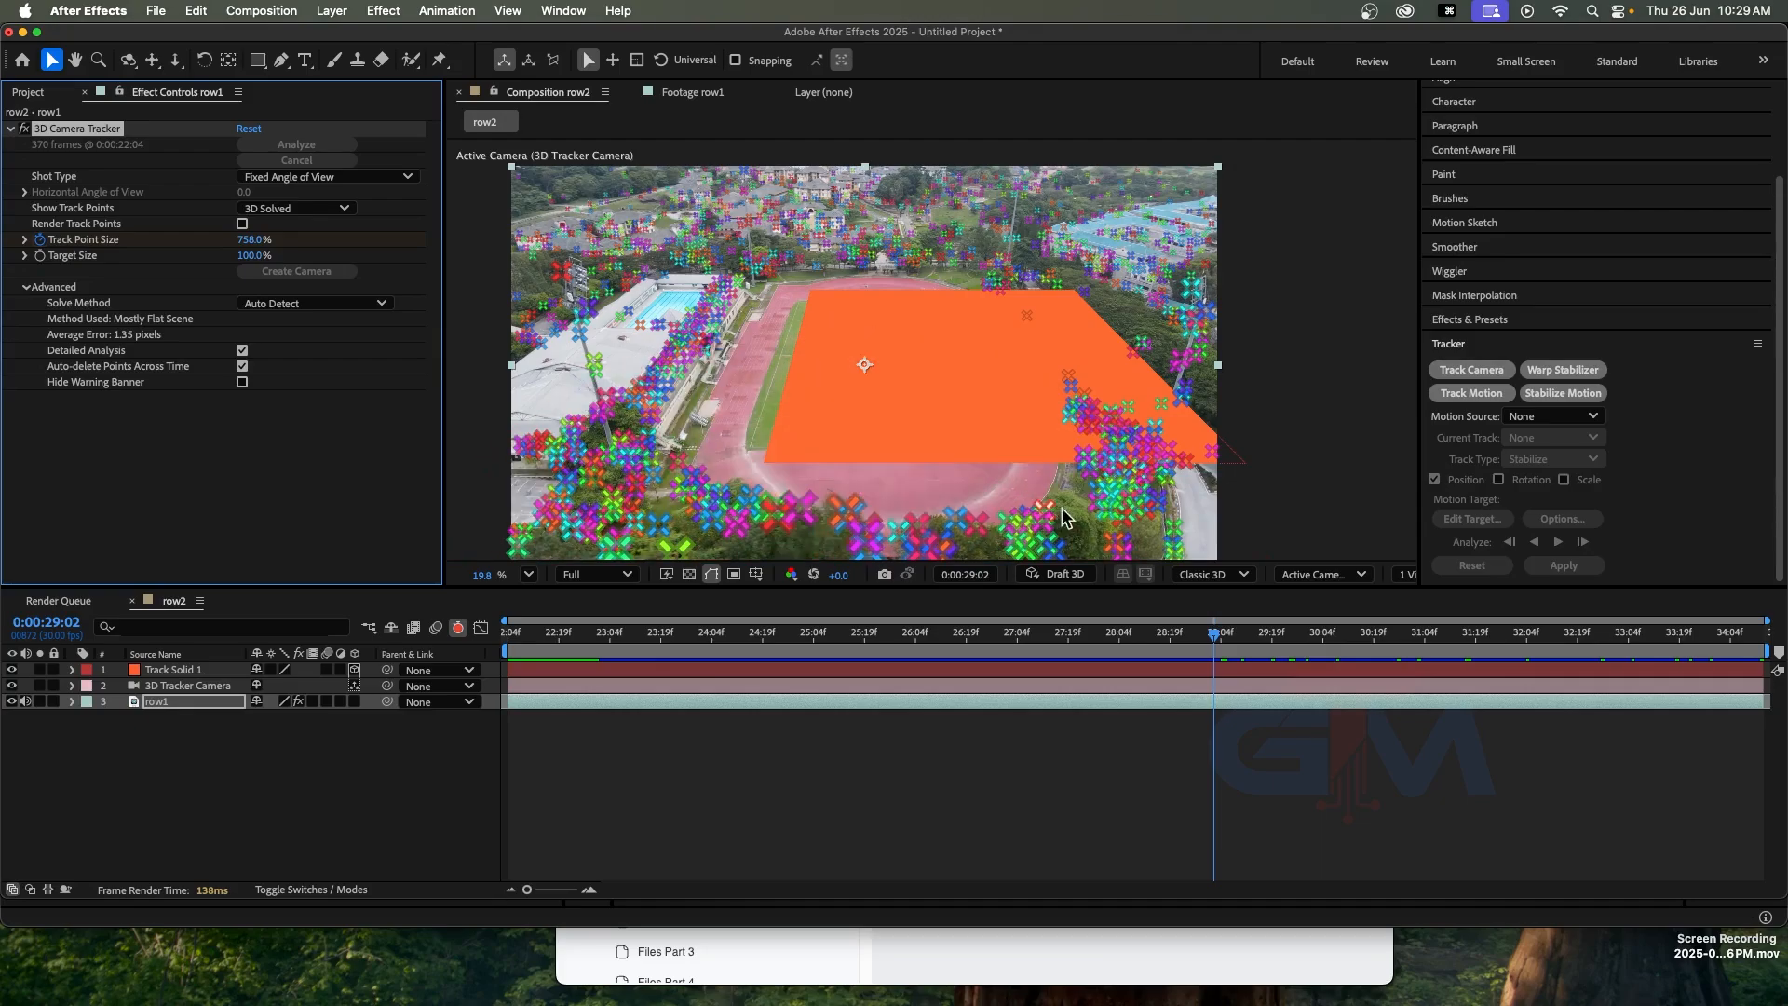
Try out a target plane along the near side of the track, and create a second solid from track points at the far end
left_click(667, 384)
left_click_drag(736, 410, 790, 513)
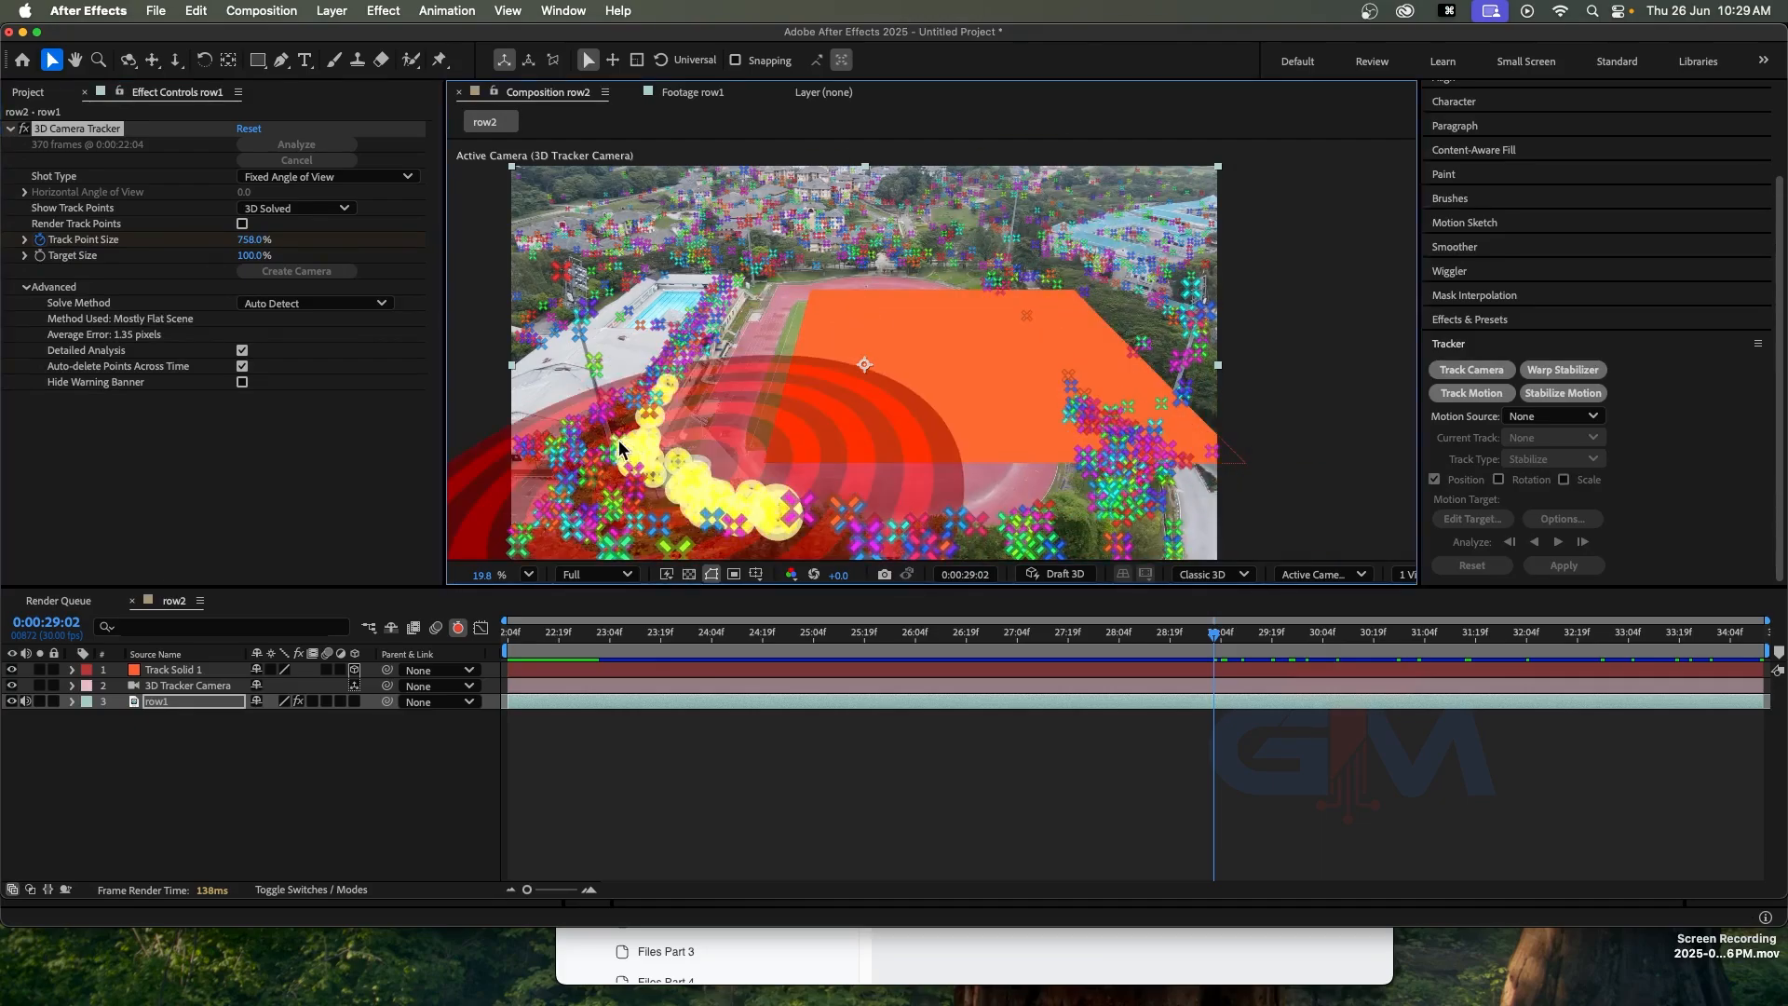
left_click(1043, 270)
mouse_move(890, 275)
left_mouse_down()
mouse_move(728, 276)
mouse_move(1046, 291)
left_mouse_up()
right_click(913, 279)
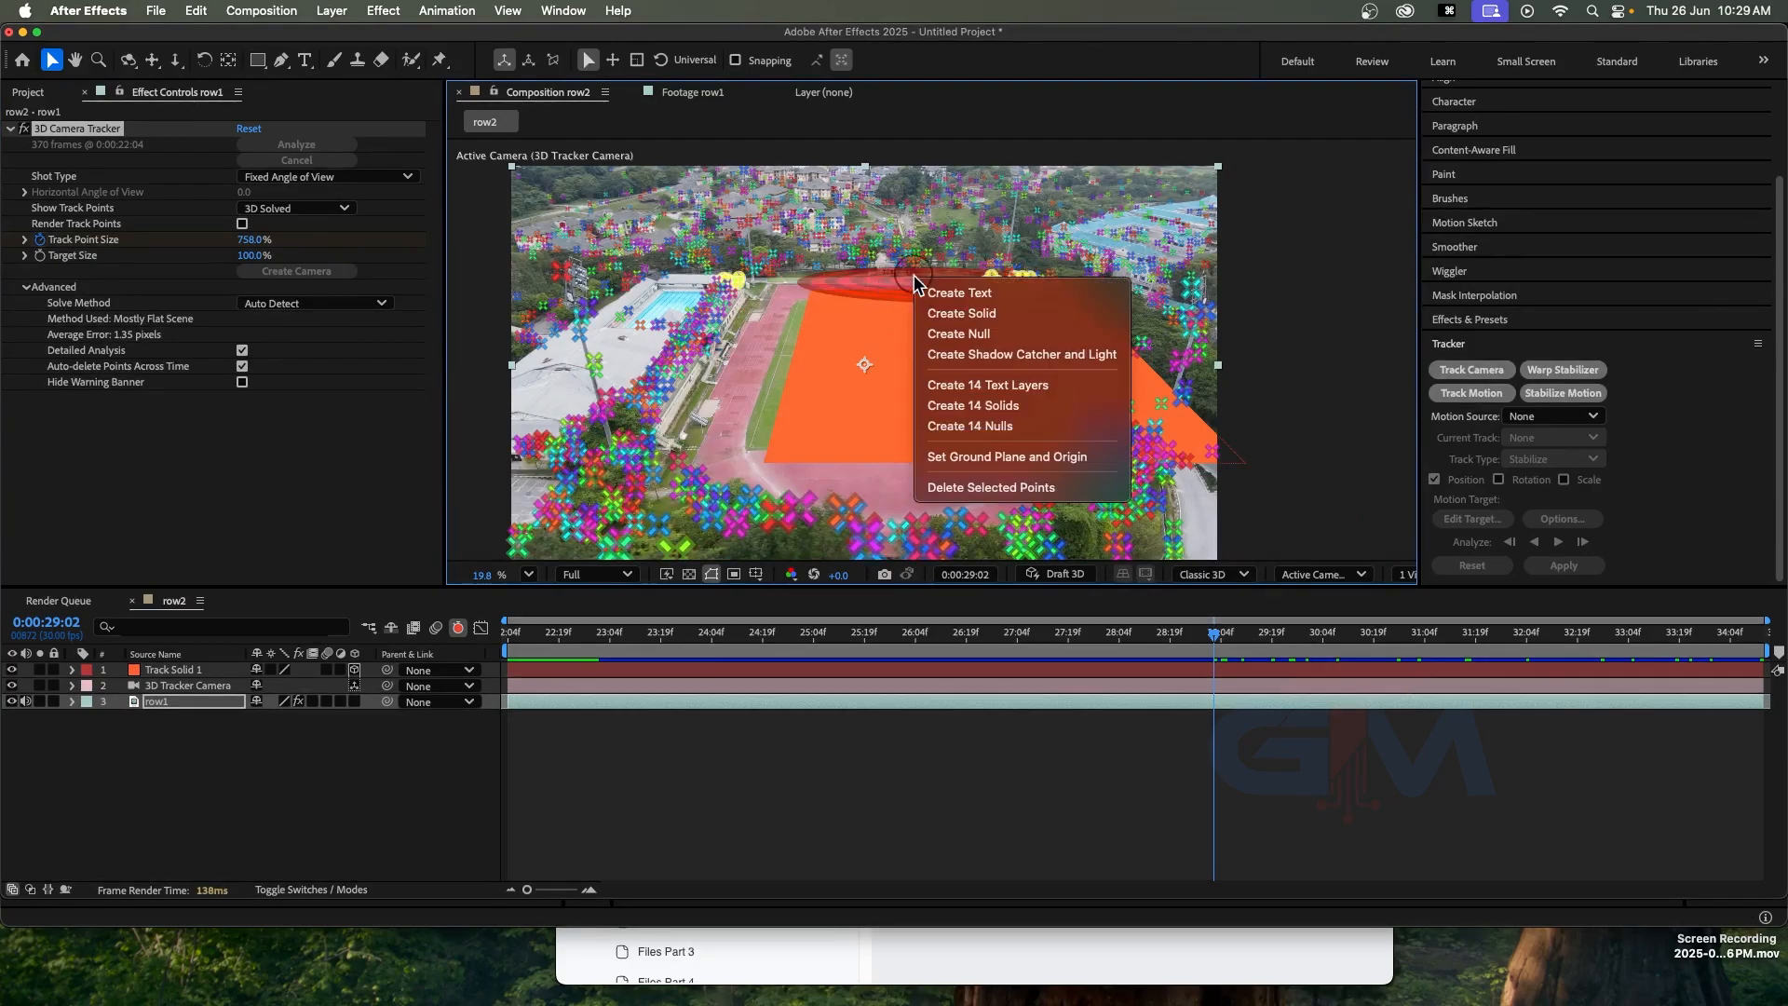
key("Escape")
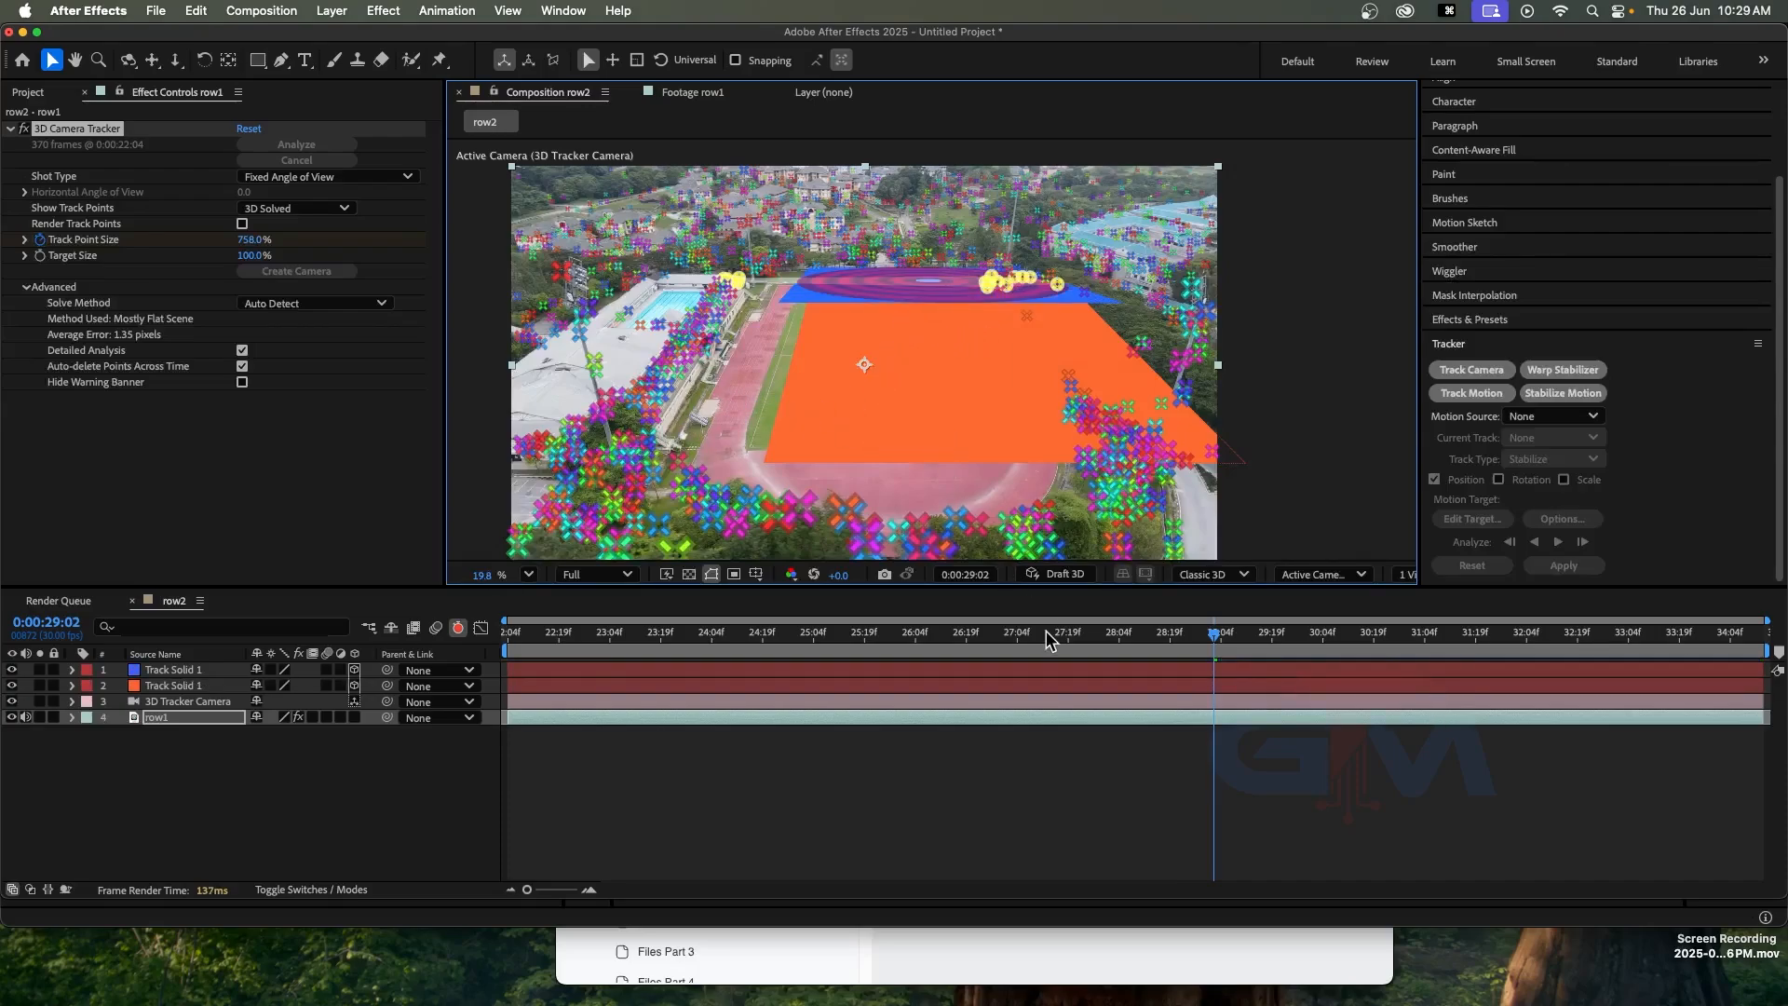
Check both solids against the footage at 0:00:25:05 and delete the blue Track Solid 1 layer
left_click_drag(1043, 632, 816, 668)
left_click(170, 669)
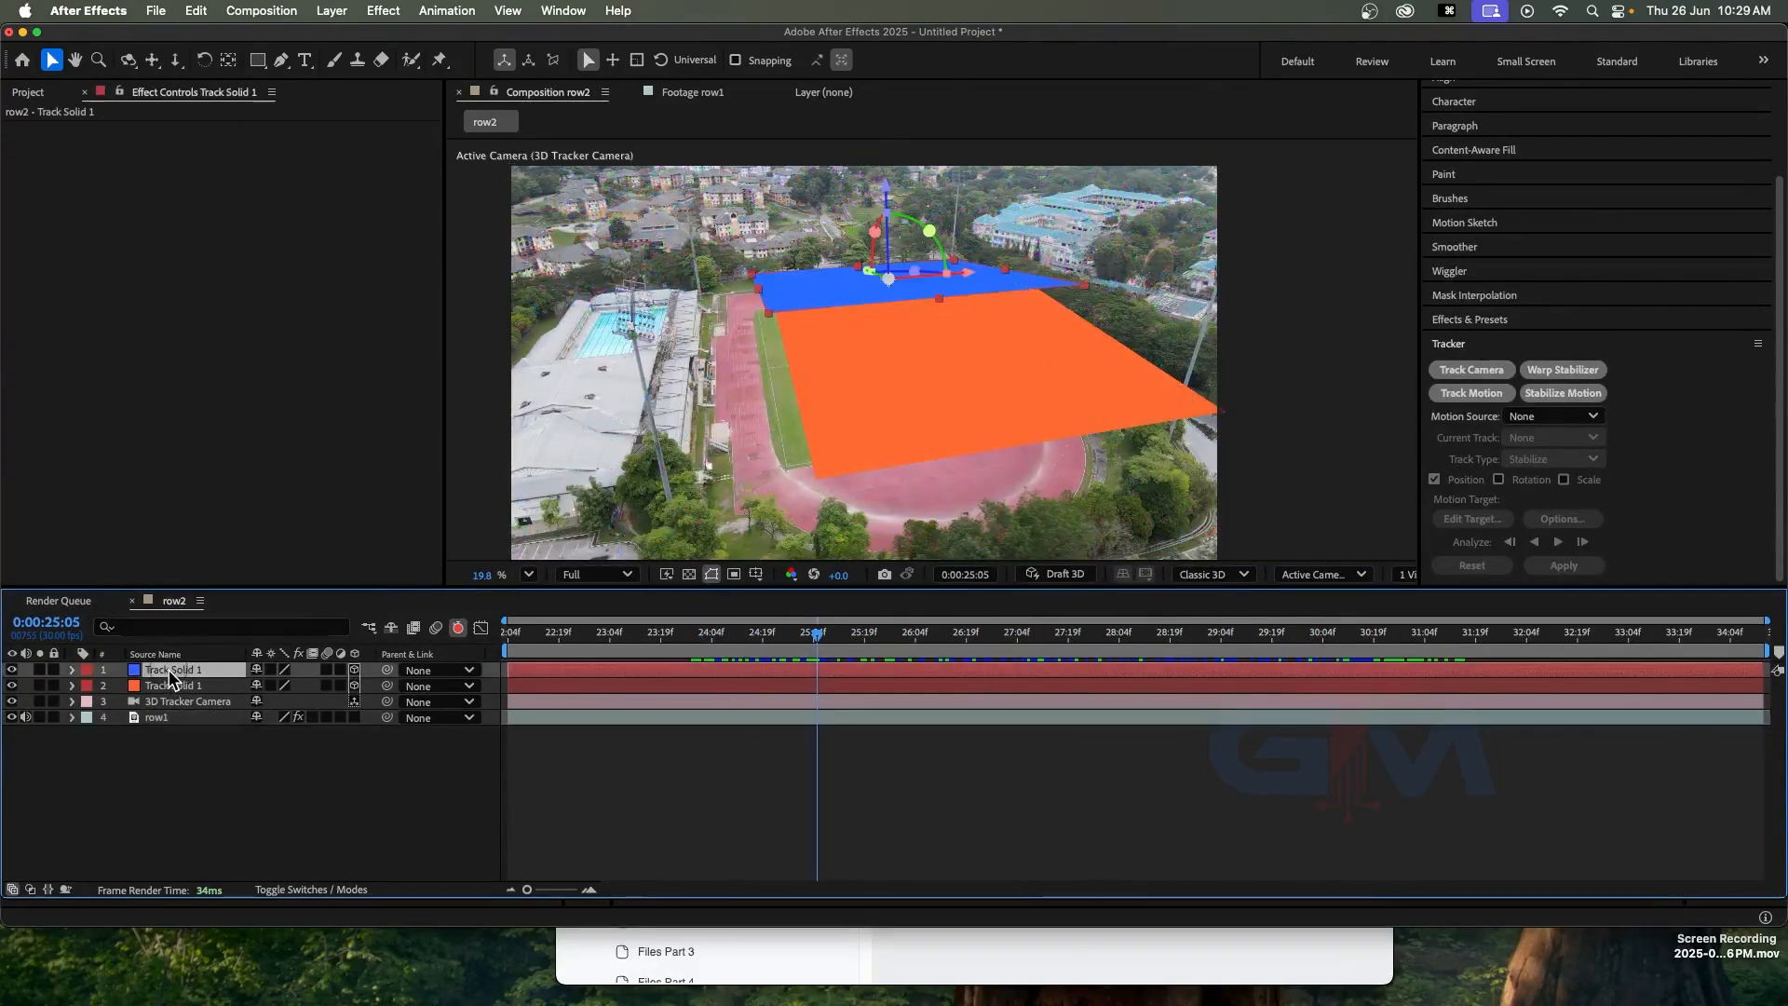
key("Delete")
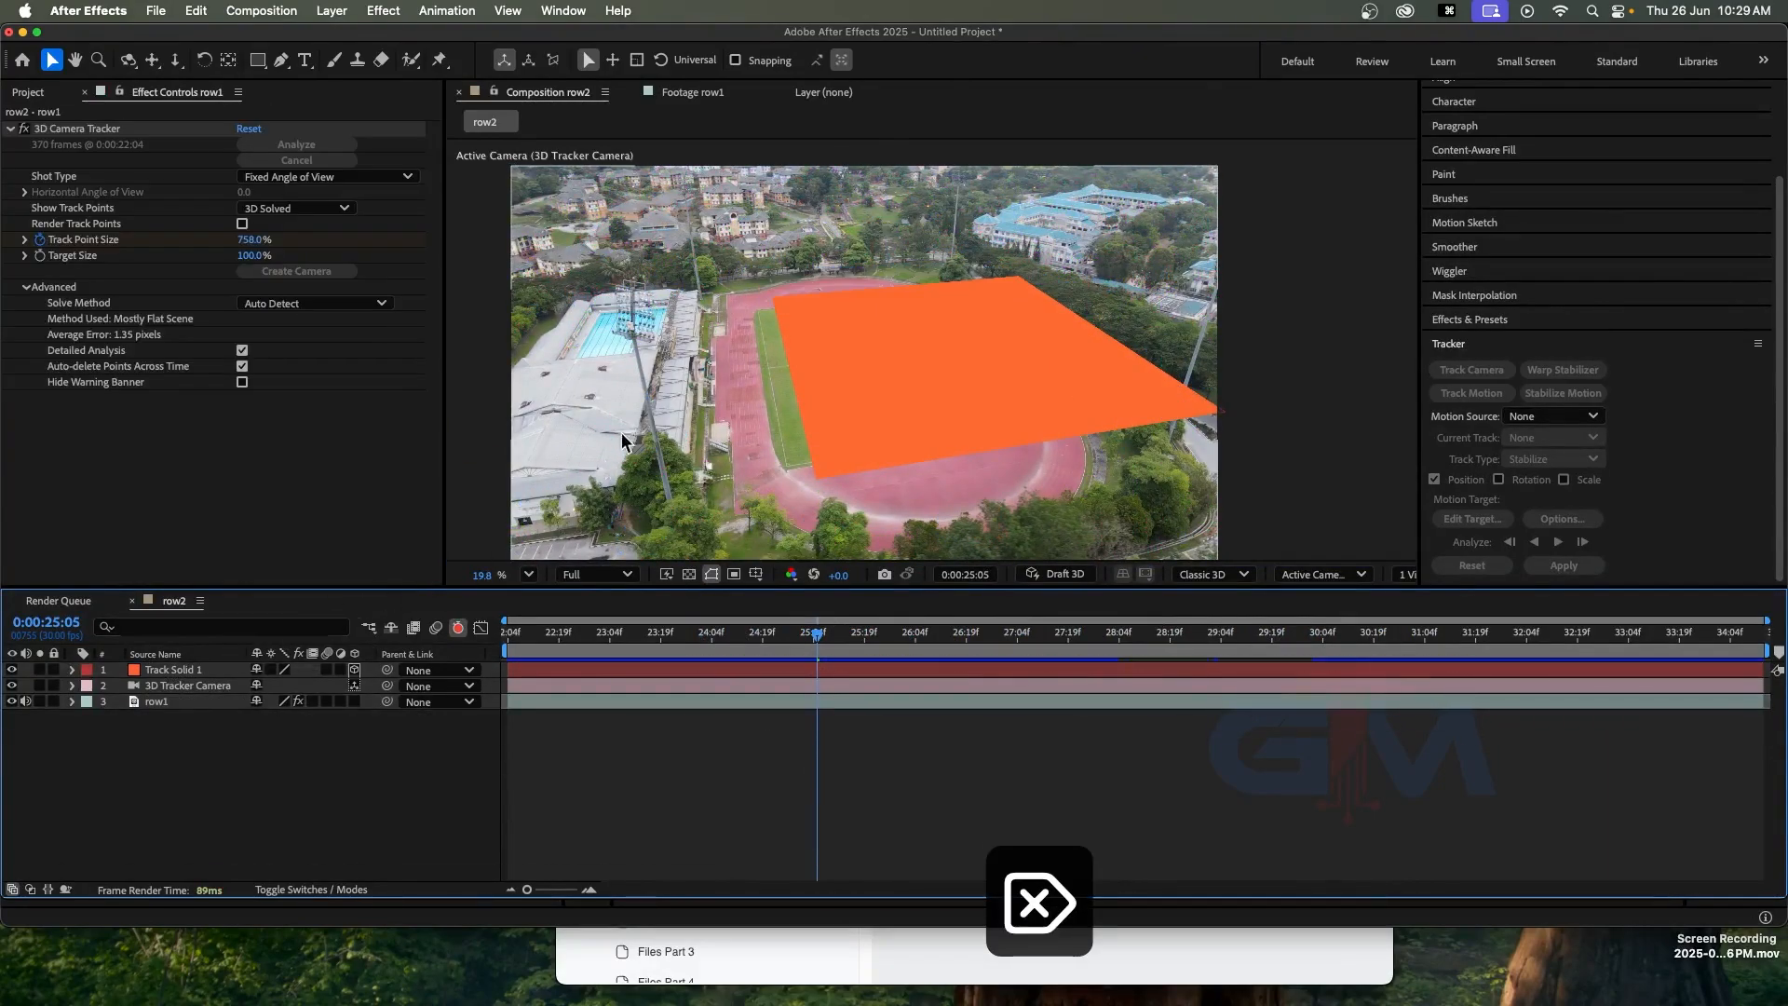